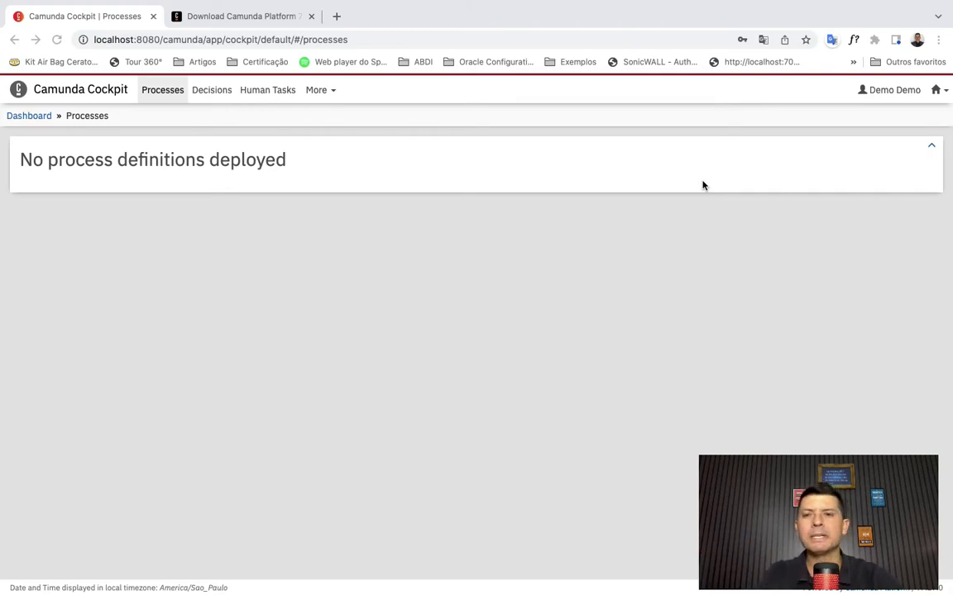
- Leave the empty Cockpit list and switch to the Download Camunda Platform browser tab
{"action": "left_click", "coordinate": [277, 18]}
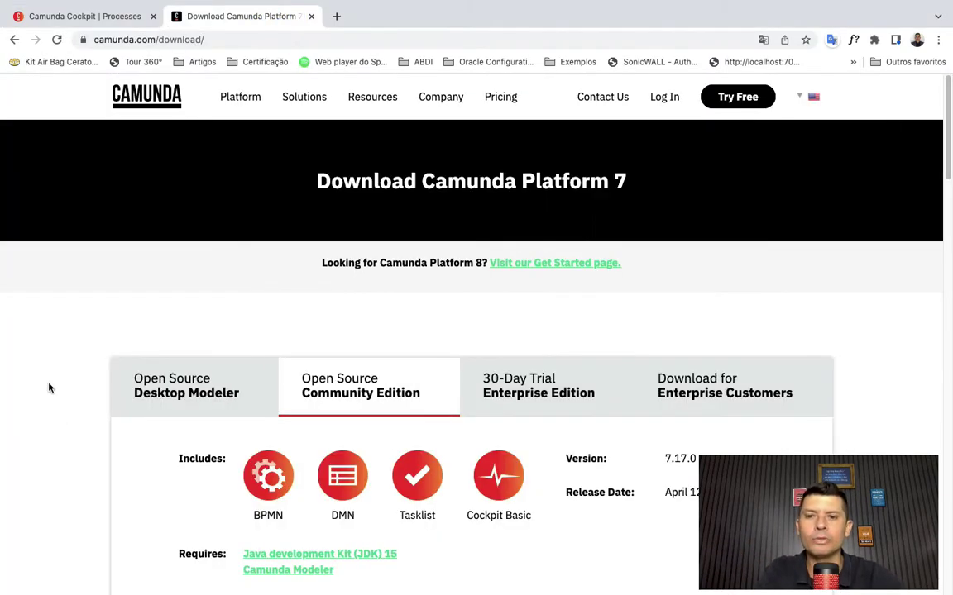
- Scroll to Recommended distribution, highlight 'Camunda Platform 7 Run', then return to the Cockpit tab
{"action": "left_click", "coordinate": [49, 386]}
{"action": "scroll", "coordinate": [145, 484], "scroll_direction": "down", "scroll_amount": 2}
{"action": "scroll", "coordinate": [219, 503], "scroll_direction": "down", "scroll_amount": 4}
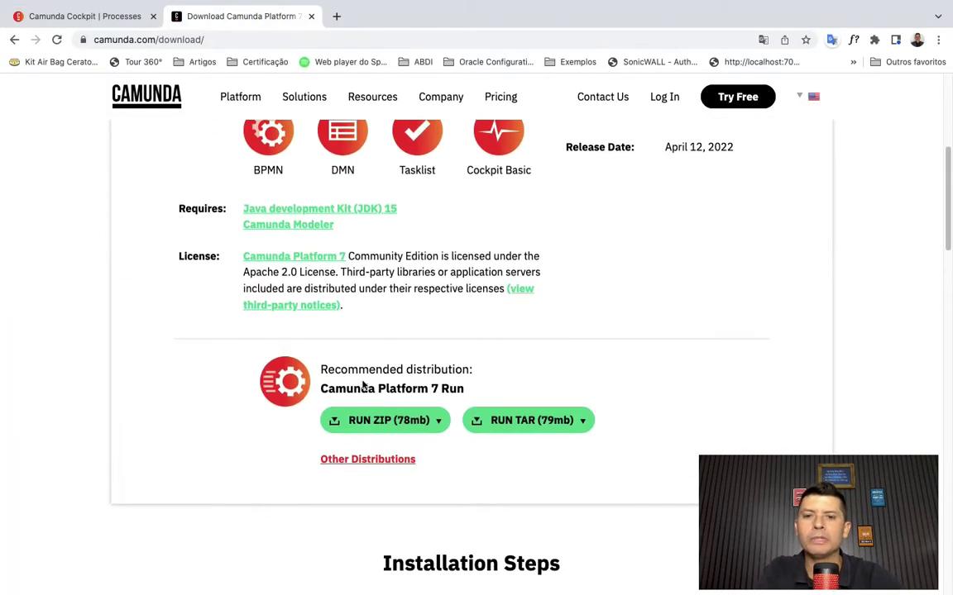
{"action": "mouse_move", "coordinate": [322, 393]}
{"action": "left_mouse_down"}
{"action": "mouse_move", "coordinate": [463, 390]}
{"action": "mouse_move", "coordinate": [323, 391]}
{"action": "left_mouse_up"}
{"action": "left_click", "coordinate": [460, 390]}
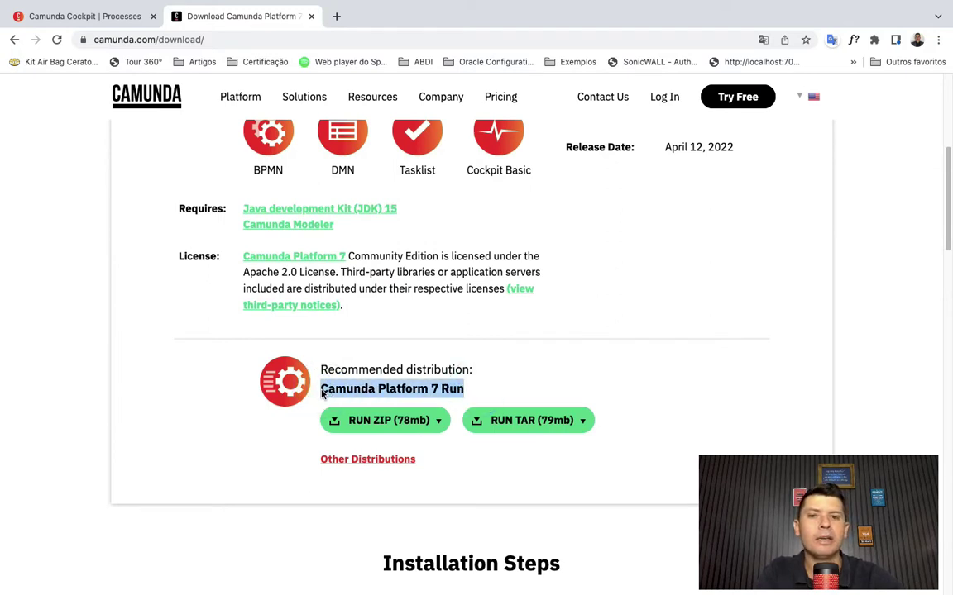
{"action": "left_click", "coordinate": [436, 389]}
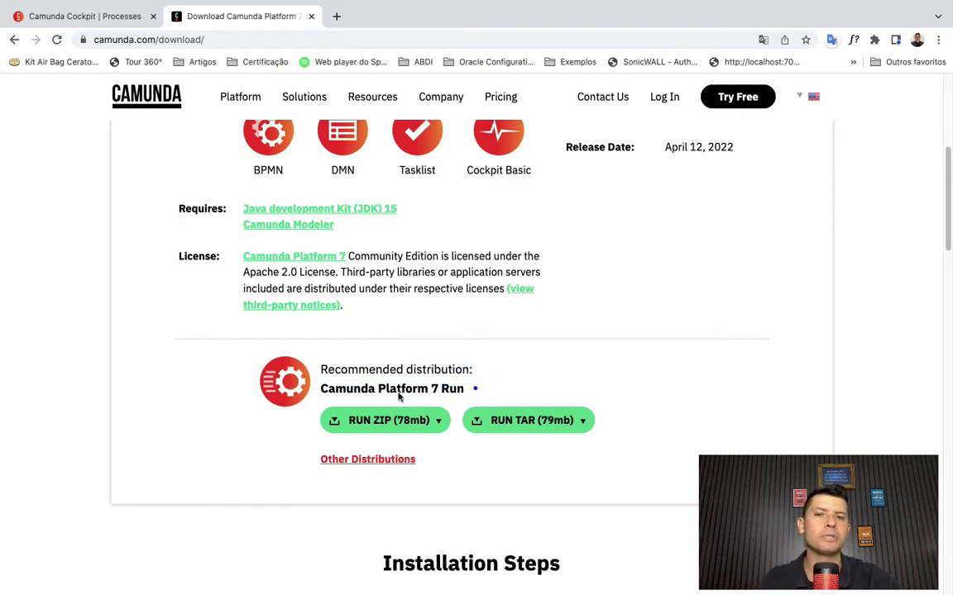
{"action": "left_click_drag", "start_coordinate": [468, 390], "coordinate": [322, 392]}
{"action": "left_click", "coordinate": [322, 394]}
{"action": "left_click", "coordinate": [469, 394]}
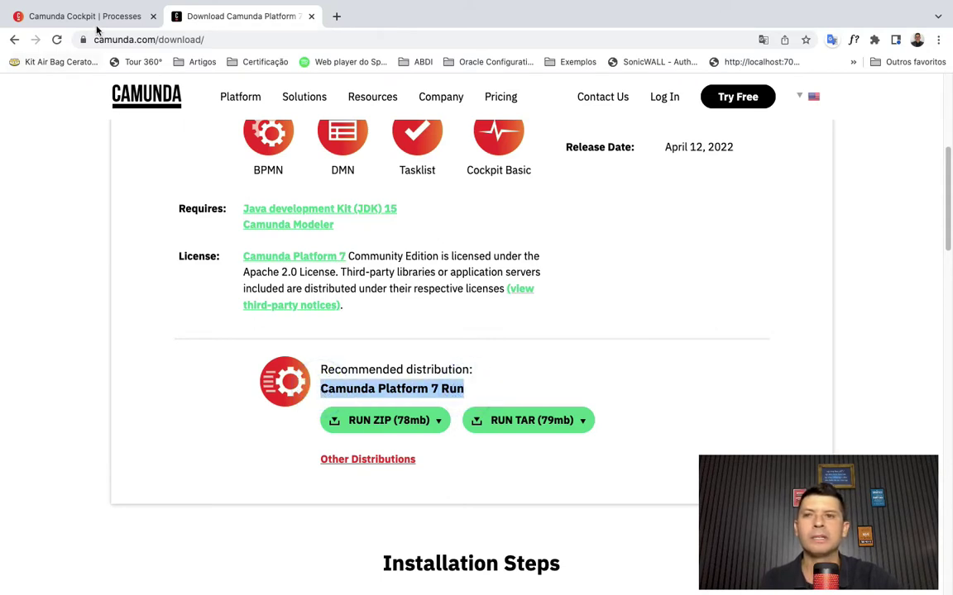
{"action": "left_click", "coordinate": [89, 25]}
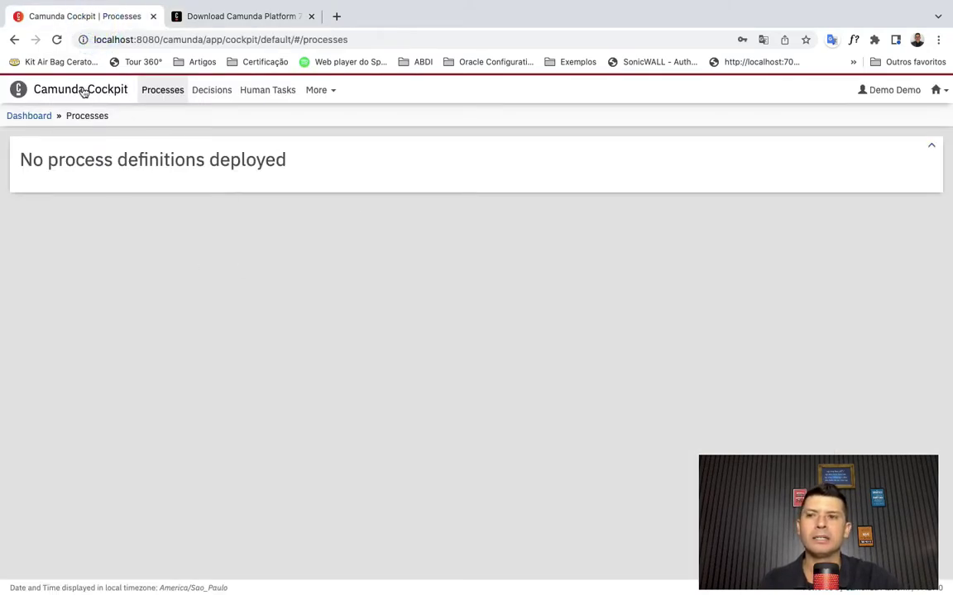
- Recheck the Cockpit dashboard and empty Processes list, then switch to Camunda Modeler
{"action": "left_click", "coordinate": [81, 88]}
{"action": "left_click", "coordinate": [165, 90]}
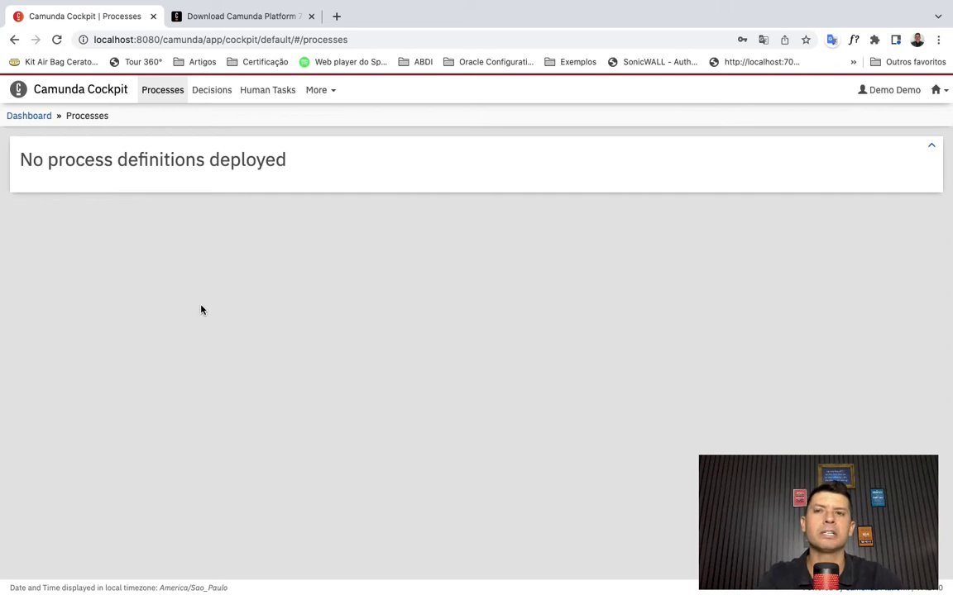
{"action": "key", "text": "super+Tab"}
{"action": "key", "text": "super+Tab"}
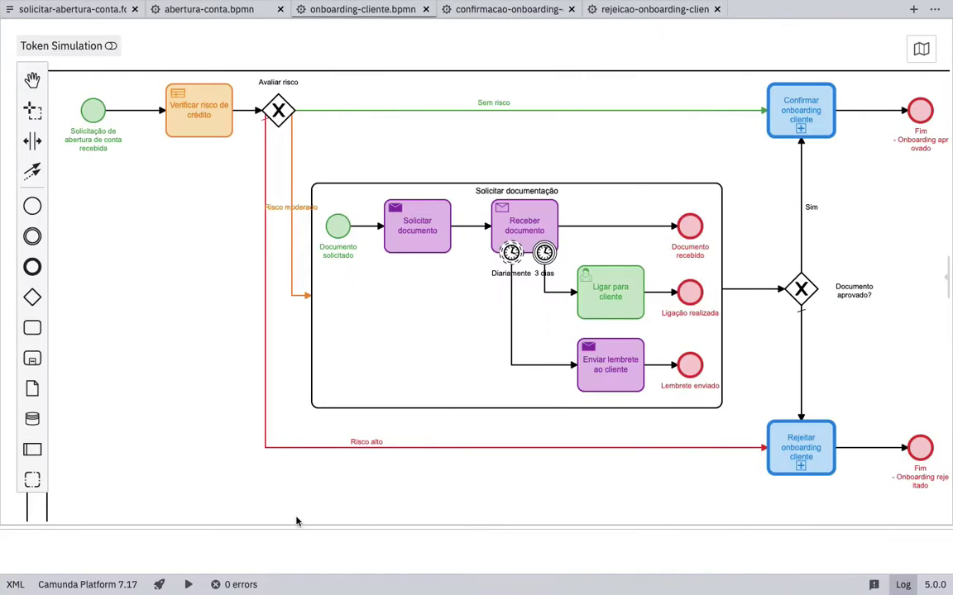
- Open abertura-conta.bpmn and bring the Abertura de Conta pool and its start event into view
{"action": "left_click", "coordinate": [157, 186]}
{"action": "left_click", "coordinate": [217, 10]}
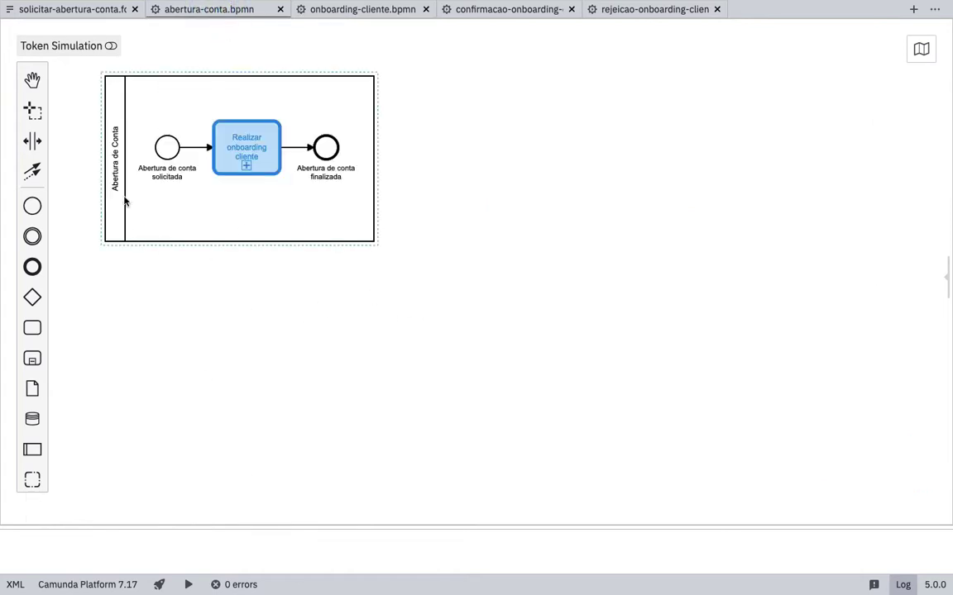
{"action": "scroll", "coordinate": [398, 353], "scroll_direction": "up", "scroll_amount": 2}
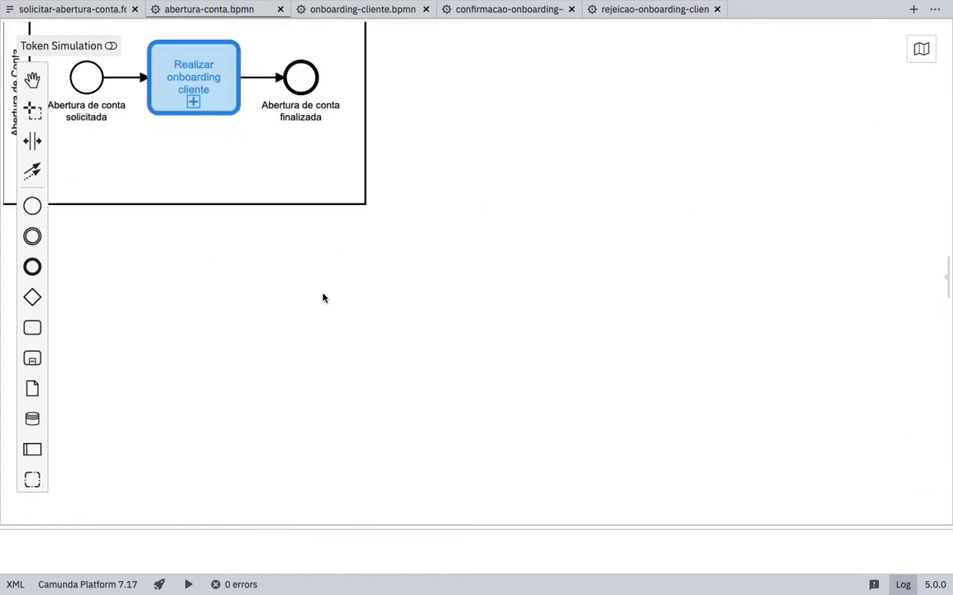
{"action": "left_click_drag", "start_coordinate": [323, 298], "coordinate": [521, 414]}
{"action": "left_click", "coordinate": [222, 244]}
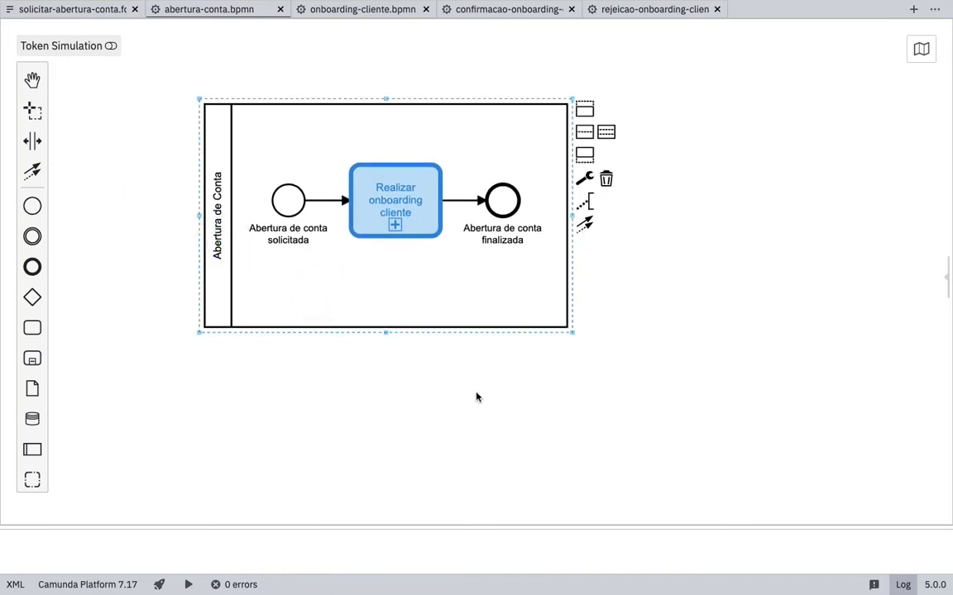
{"action": "left_click_drag", "start_coordinate": [739, 337], "coordinate": [663, 336]}
{"action": "left_click", "coordinate": [207, 212]}
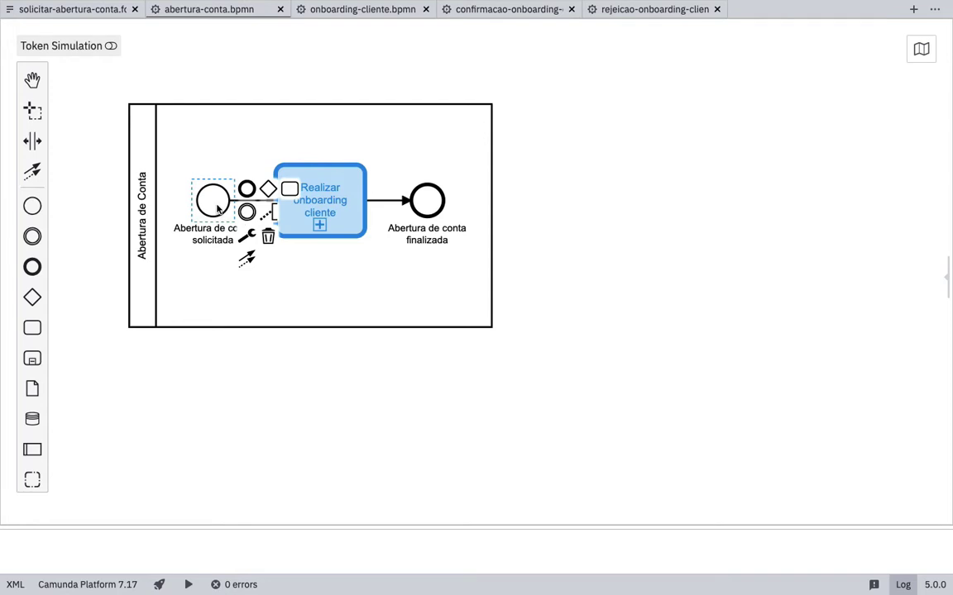
- Check that the Realizar onboarding cliente call activity's called element is onboarding-cliente
{"action": "left_click", "coordinate": [318, 201]}
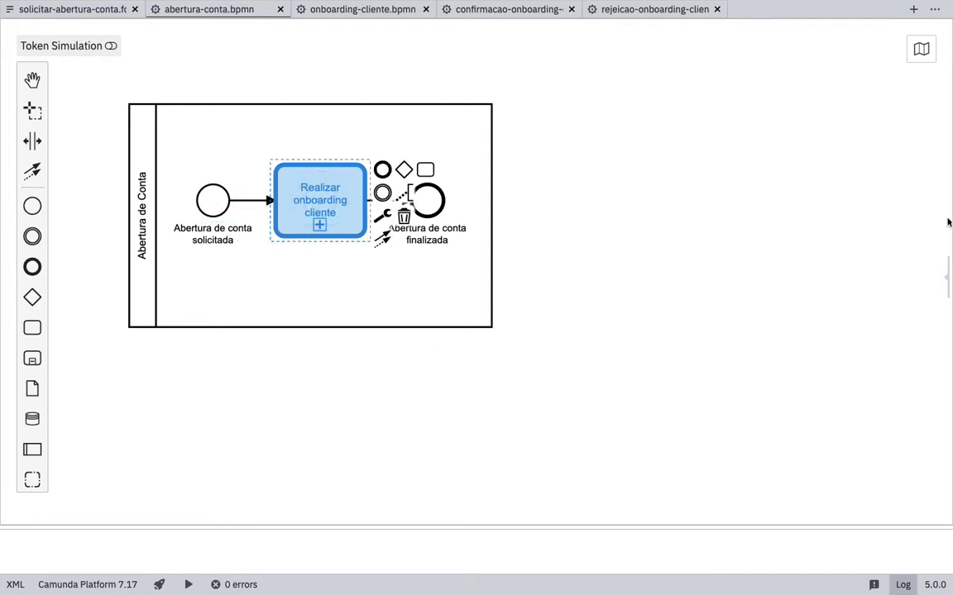
{"action": "left_click", "coordinate": [947, 279]}
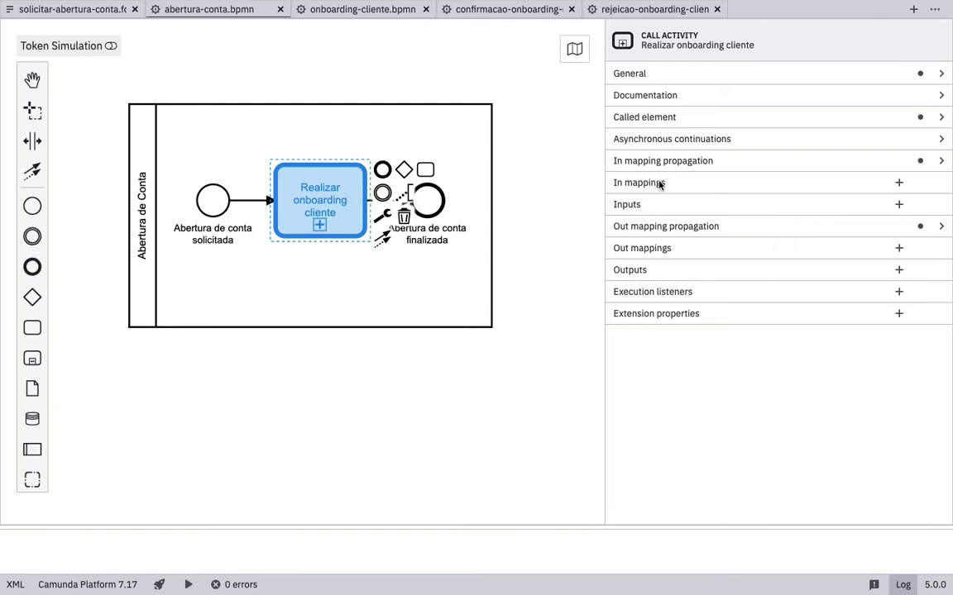
{"action": "left_click", "coordinate": [685, 74]}
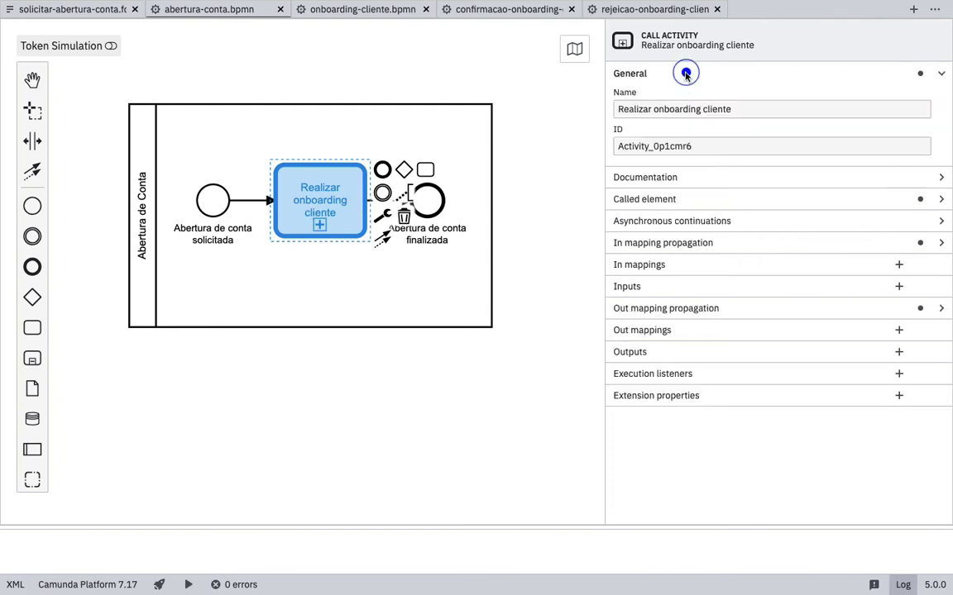
{"action": "left_click", "coordinate": [656, 218]}
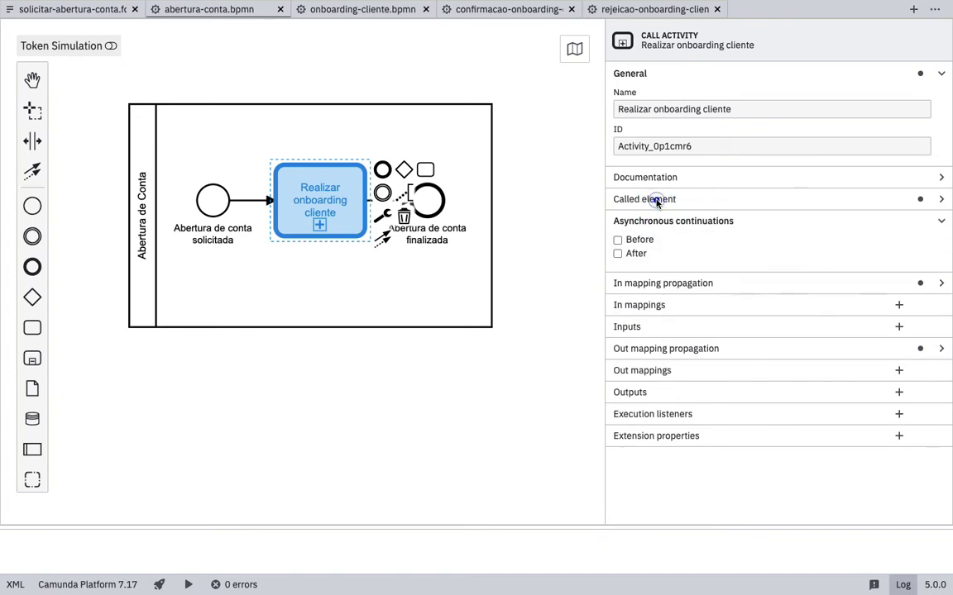
{"action": "left_click", "coordinate": [657, 200]}
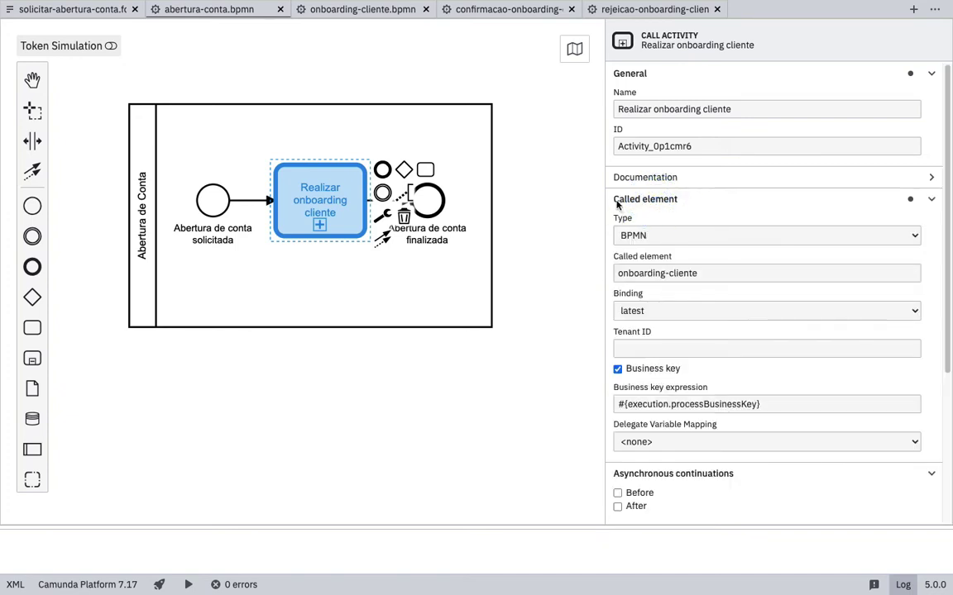
{"action": "triple_click", "coordinate": [715, 274]}
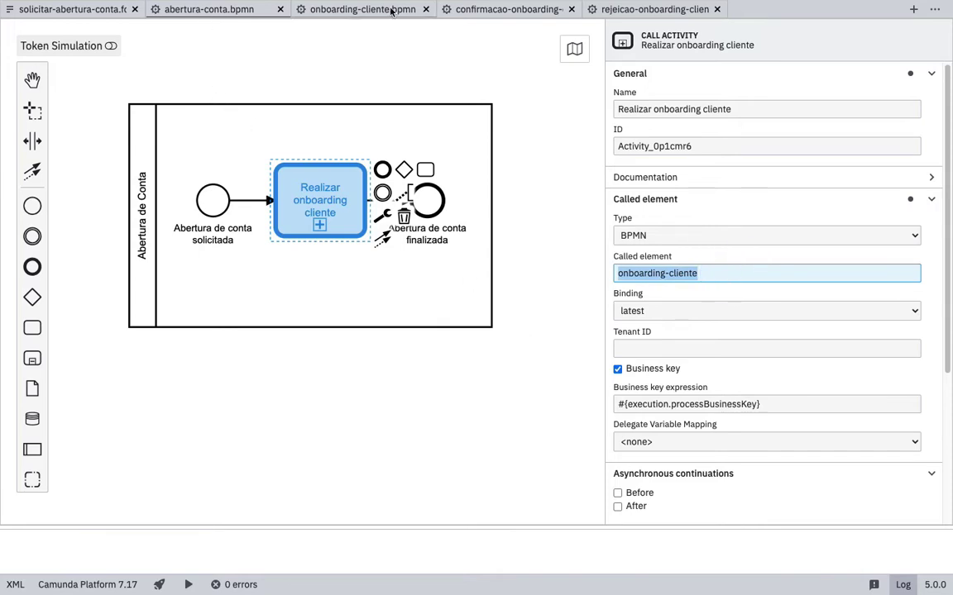
{"action": "left_click", "coordinate": [363, 10]}
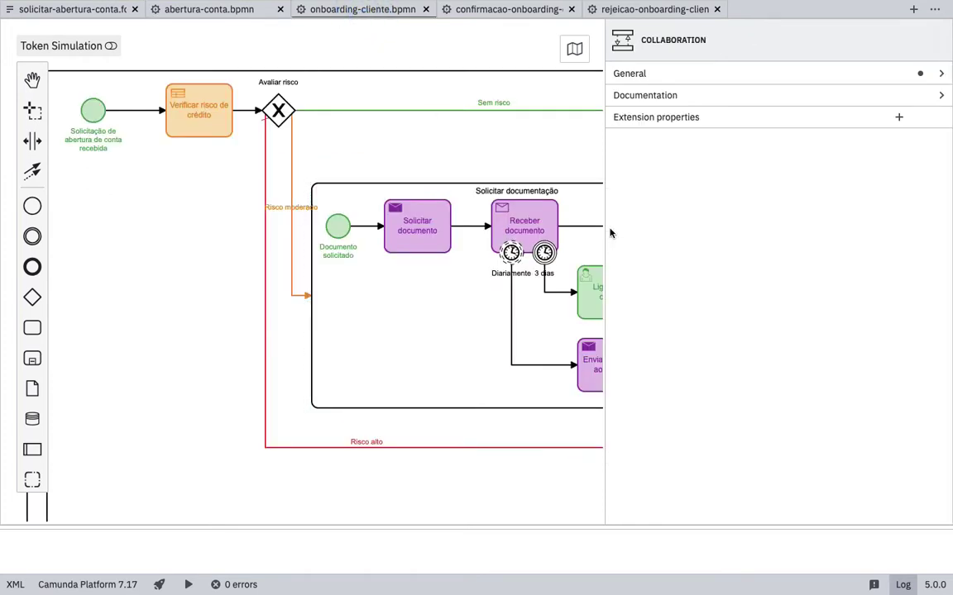
- Widen the canvas and review Onboarding de cliente from its start event and Verificar risco de crédito task
{"action": "left_click_drag", "start_coordinate": [606, 212], "coordinate": [829, 223]}
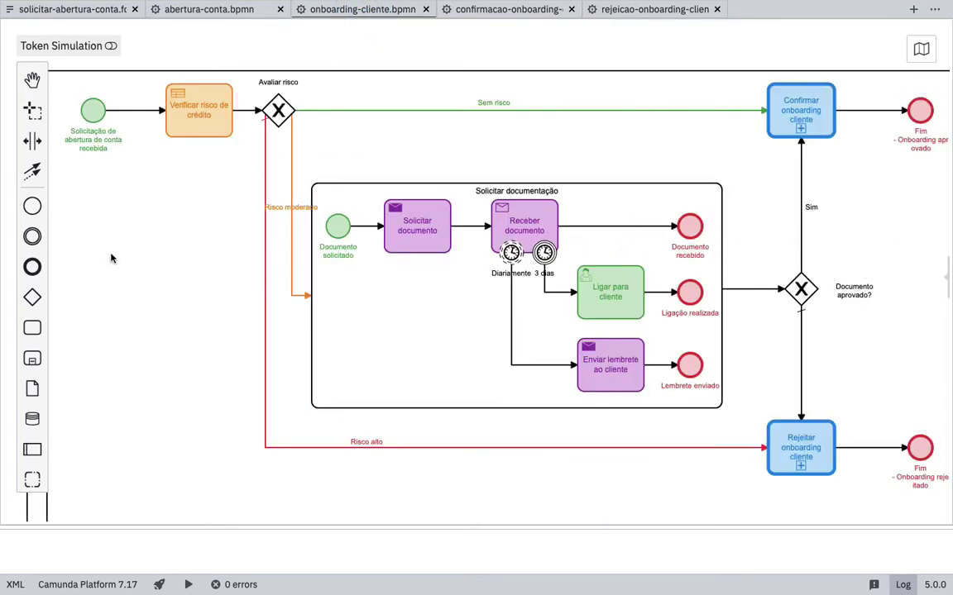
{"action": "left_click_drag", "start_coordinate": [160, 264], "coordinate": [216, 265]}
{"action": "scroll", "coordinate": [171, 294], "scroll_direction": "down", "scroll_amount": 2}
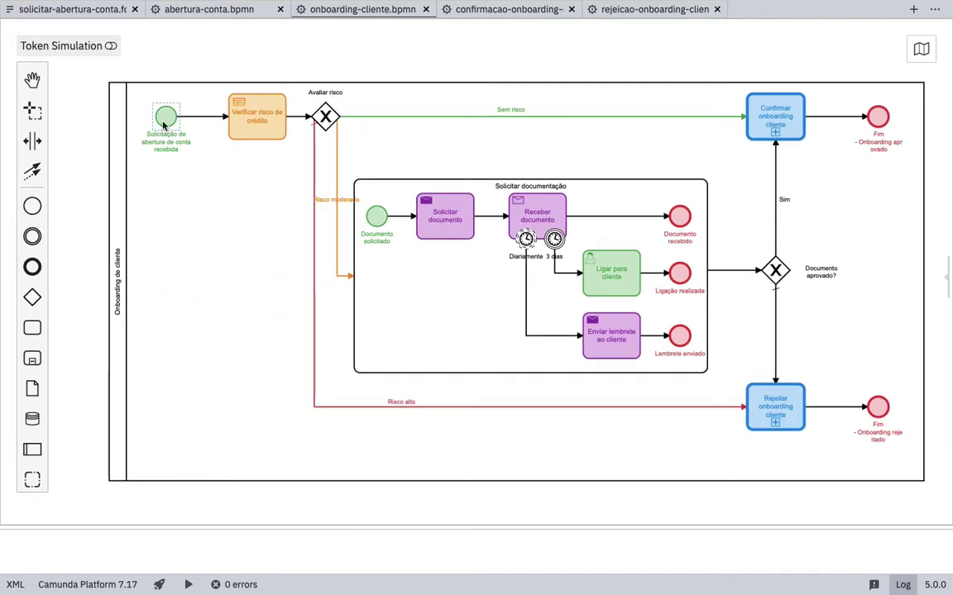
{"action": "left_click", "coordinate": [165, 116]}
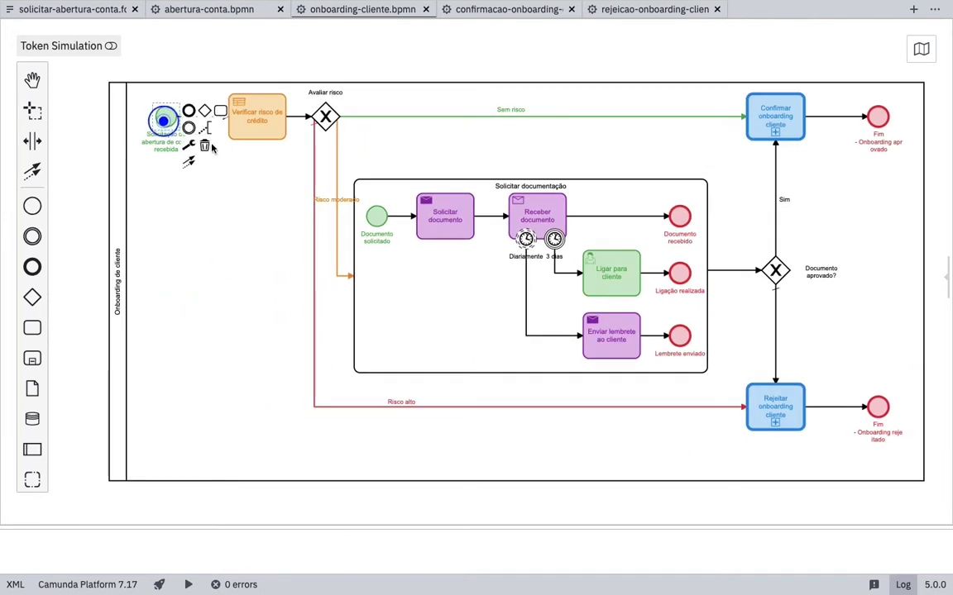
{"action": "left_click", "coordinate": [254, 123]}
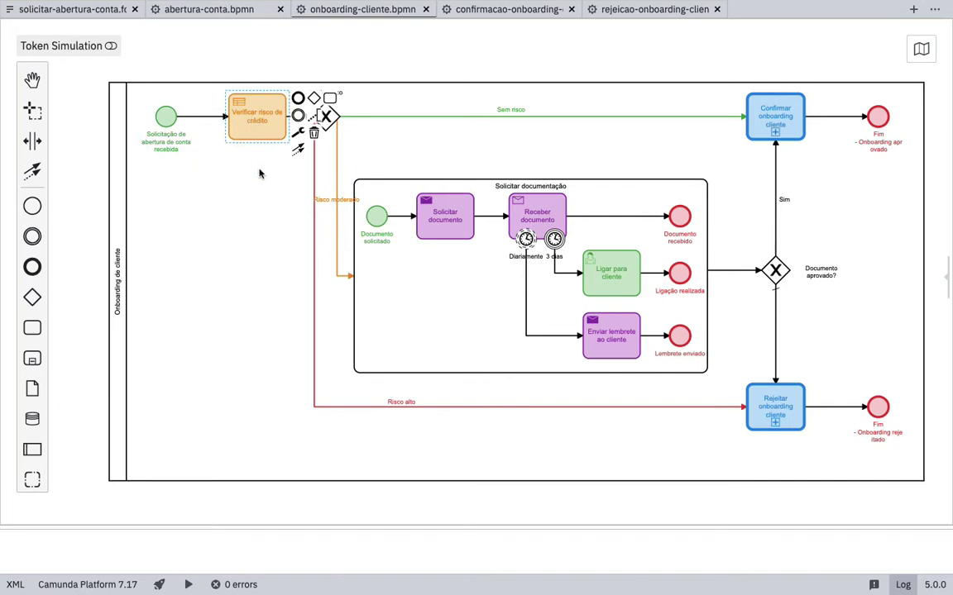
{"action": "left_click", "coordinate": [83, 10]}
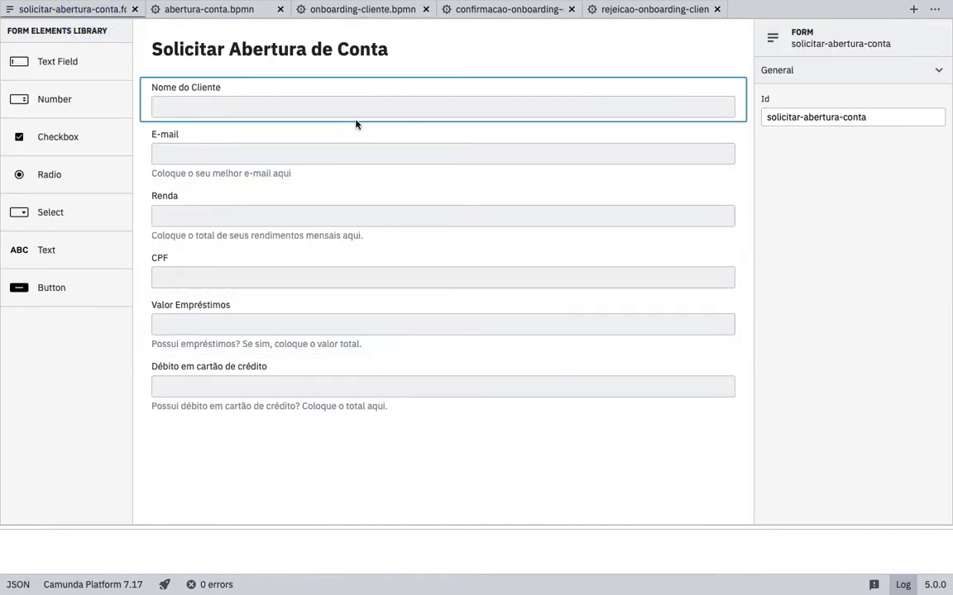
- Glance at abertura-conta.bpmn's Abertura de conta solicitada start event
{"action": "left_click", "coordinate": [212, 9]}
{"action": "left_click", "coordinate": [213, 199]}
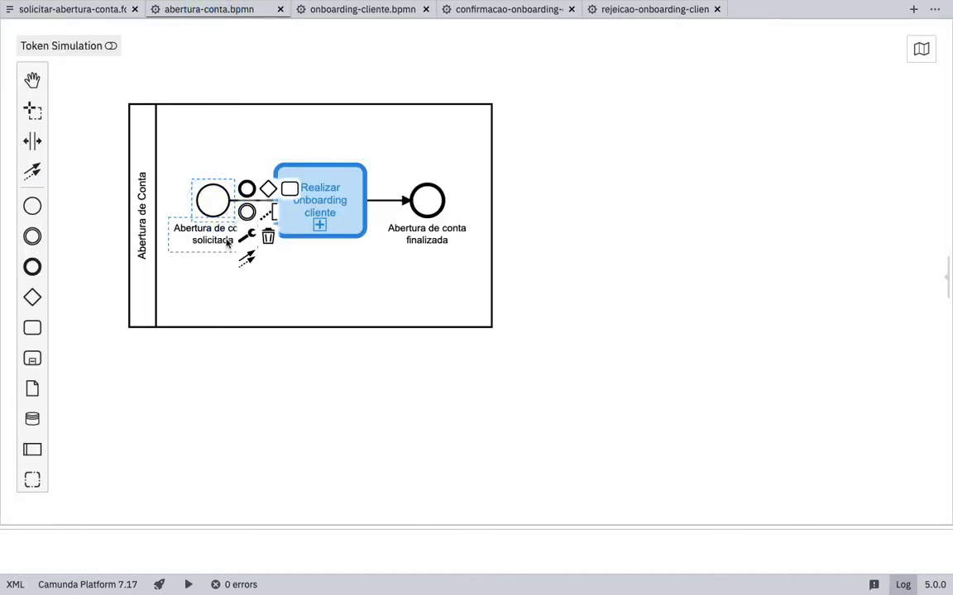
{"action": "left_click", "coordinate": [220, 279]}
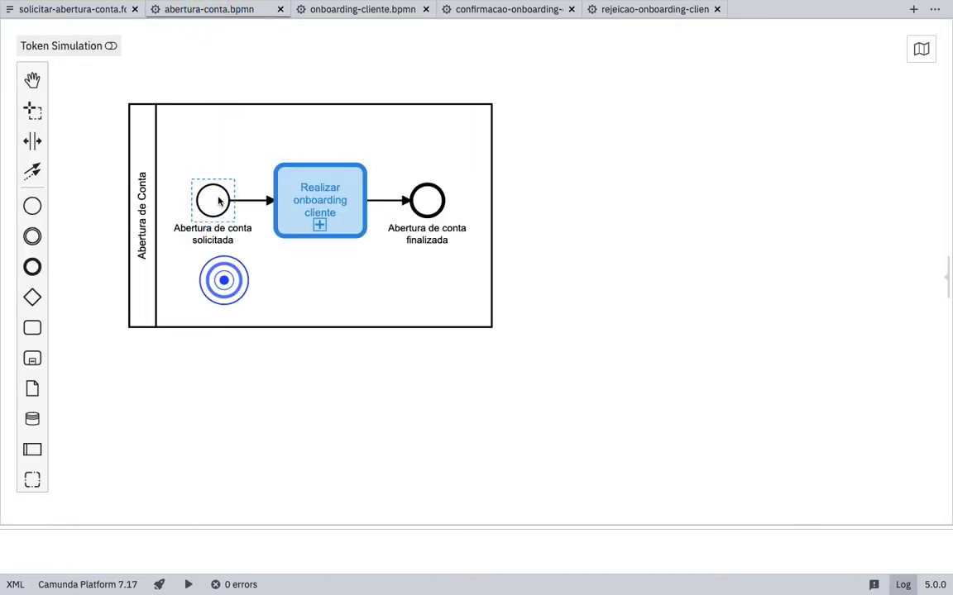
- In the request form, inspect the Renda, Valor Empréstimos and Débito em cartão de crédito fields
{"action": "left_click", "coordinate": [75, 10]}
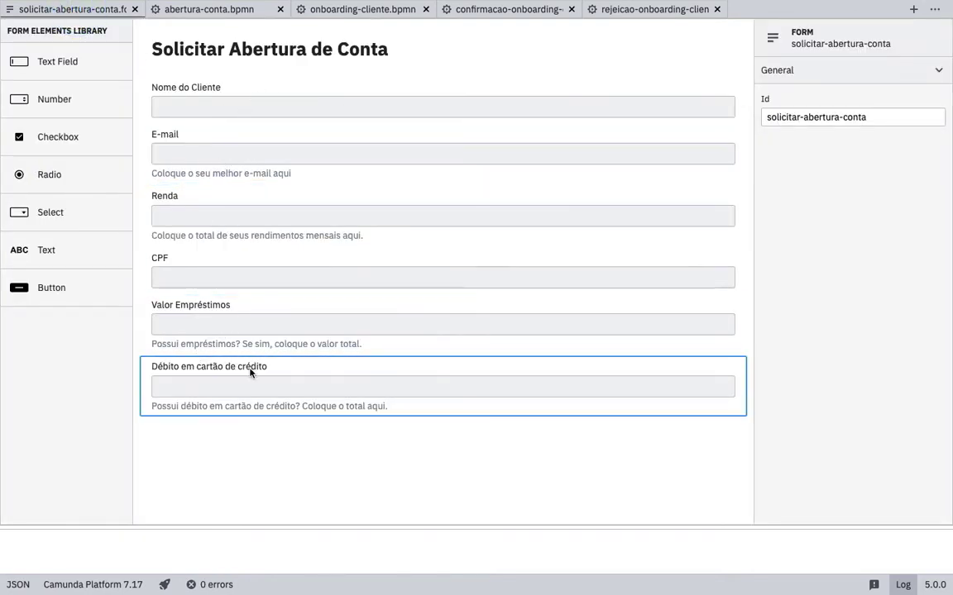
{"action": "left_click", "coordinate": [251, 327]}
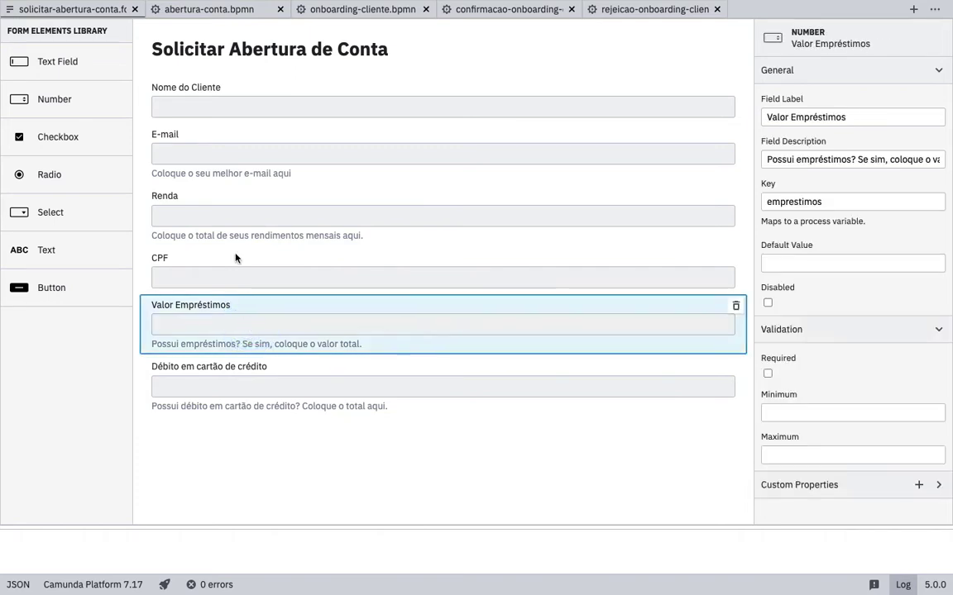
{"action": "left_click", "coordinate": [234, 220]}
{"action": "left_click", "coordinate": [236, 318]}
{"action": "left_click", "coordinate": [252, 383]}
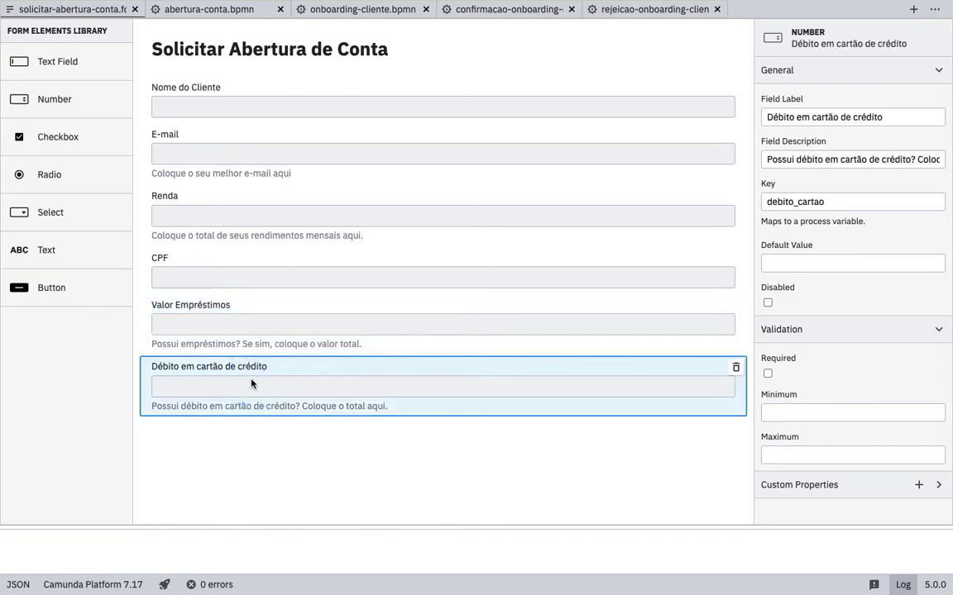
{"action": "left_click", "coordinate": [240, 315]}
{"action": "left_click", "coordinate": [234, 392]}
{"action": "left_click", "coordinate": [234, 317]}
{"action": "left_click", "coordinate": [230, 211]}
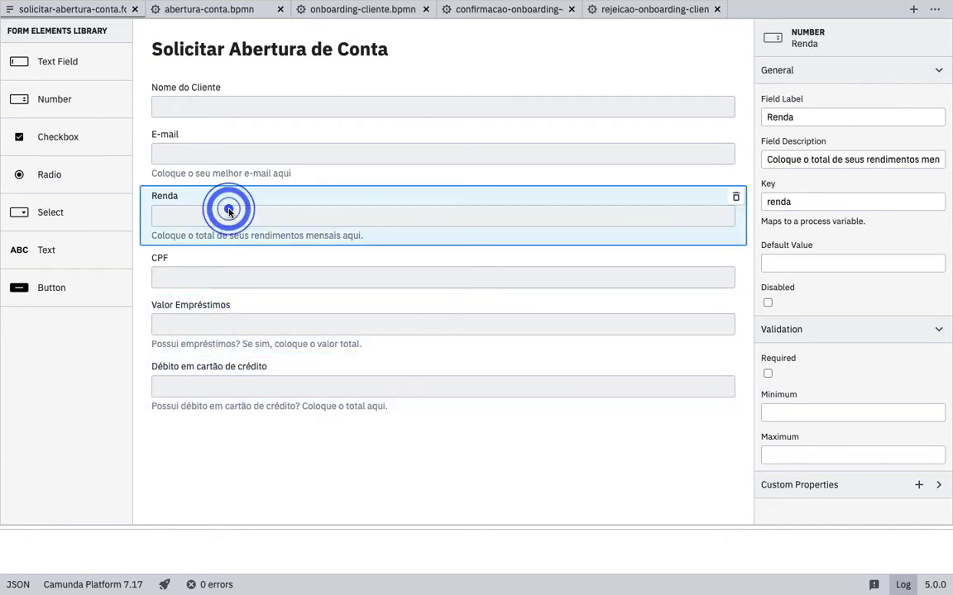
{"action": "left_click", "coordinate": [240, 323]}
{"action": "left_click", "coordinate": [245, 389]}
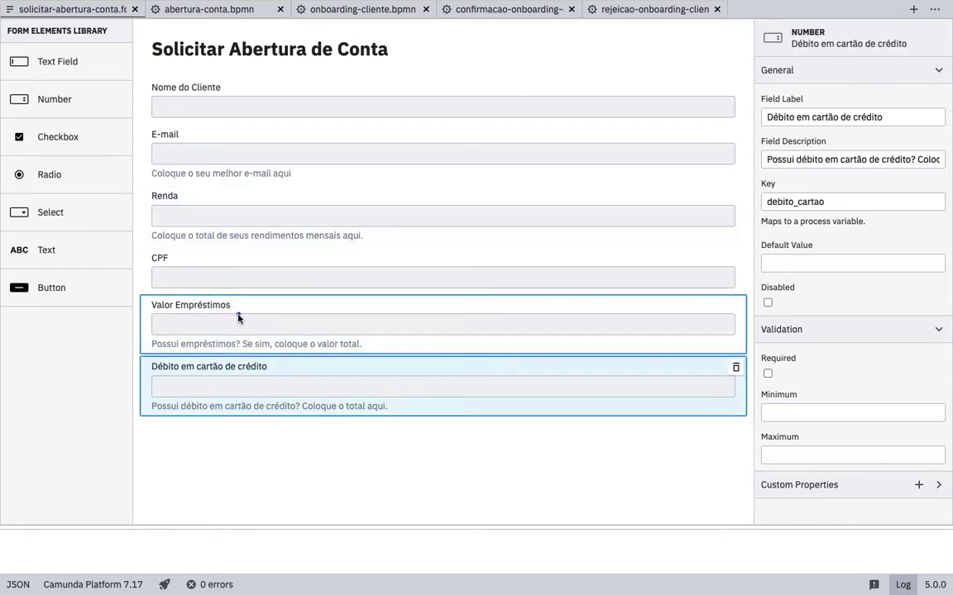
{"action": "left_click", "coordinate": [238, 318]}
{"action": "left_click", "coordinate": [217, 9]}
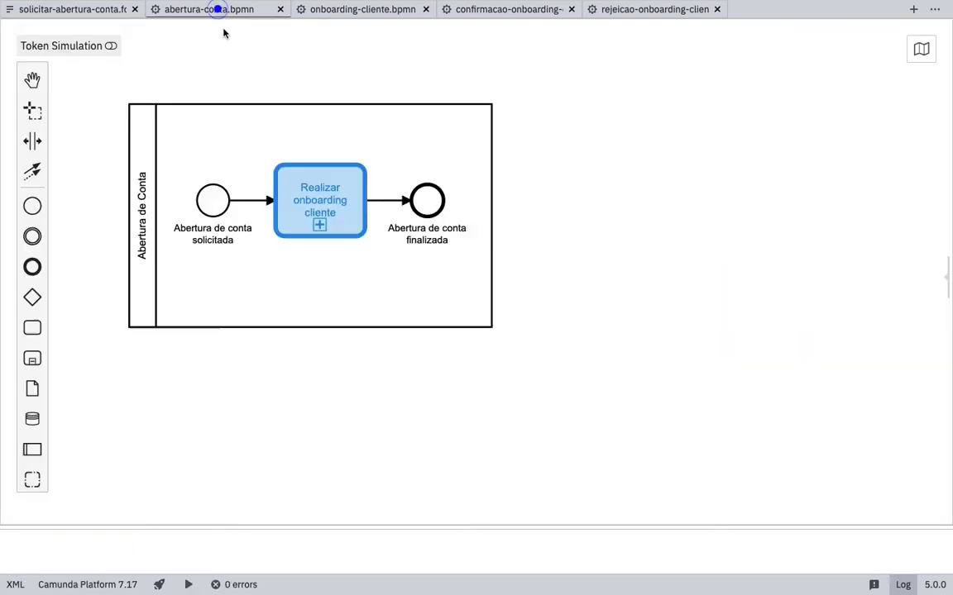
- In onboarding-cliente.bpmn, check the Sem risco flow's condition, which tests for risco 'baixo'
{"action": "left_click", "coordinate": [335, 9]}
{"action": "left_click", "coordinate": [247, 103]}
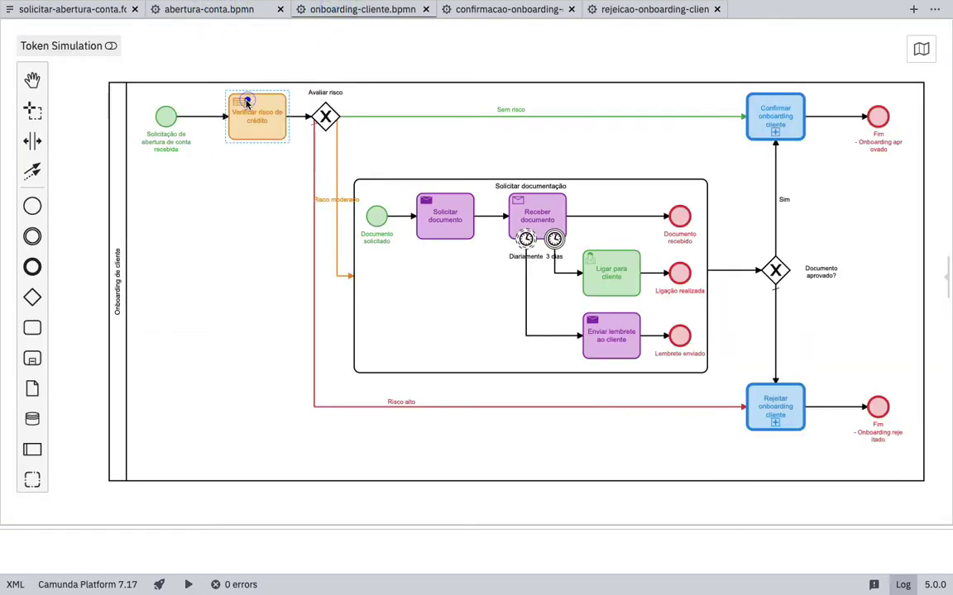
{"action": "left_click", "coordinate": [395, 116]}
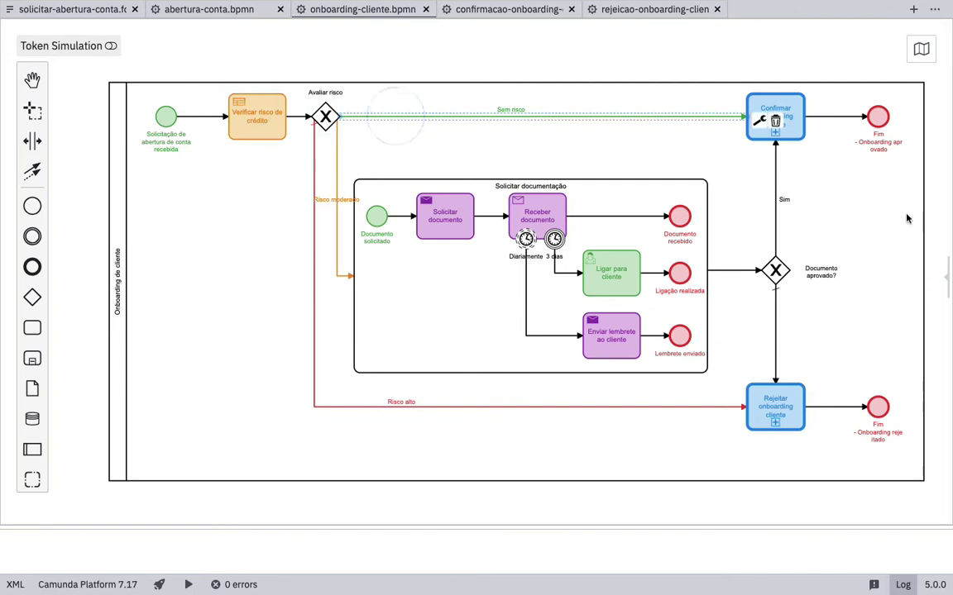
{"action": "left_click", "coordinate": [947, 276]}
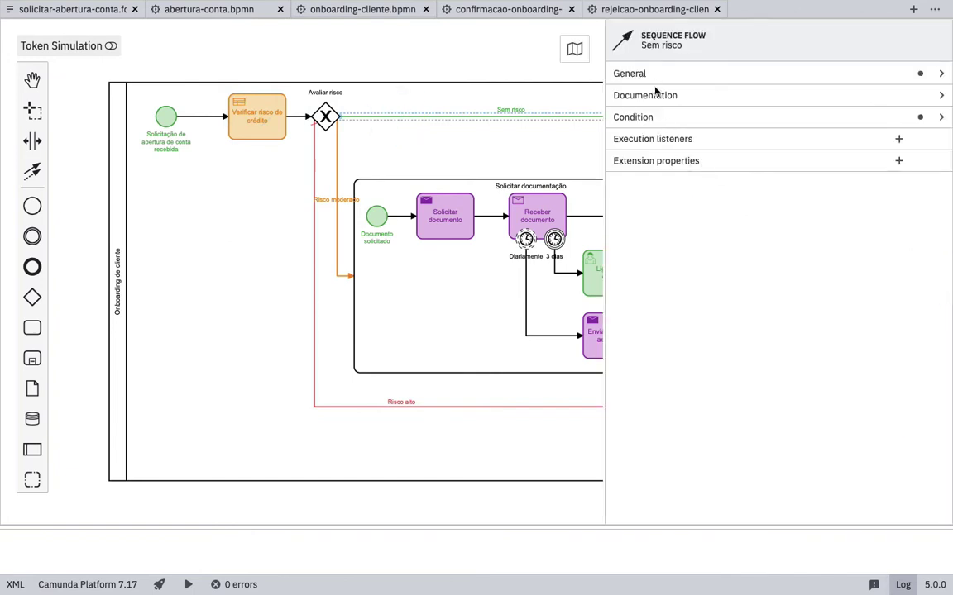
{"action": "left_click", "coordinate": [661, 118]}
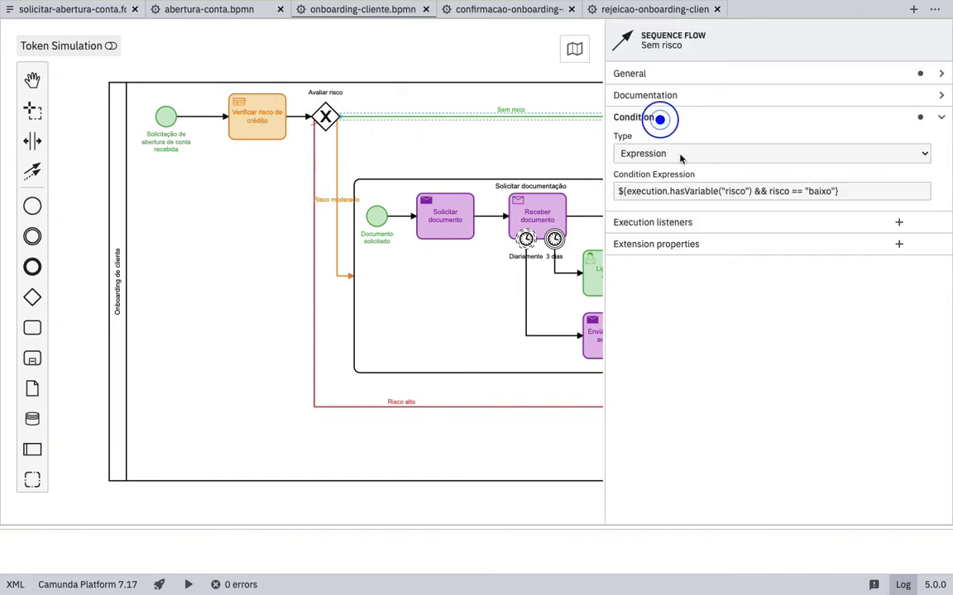
{"action": "double_click", "coordinate": [816, 190]}
{"action": "left_click", "coordinate": [542, 141]}
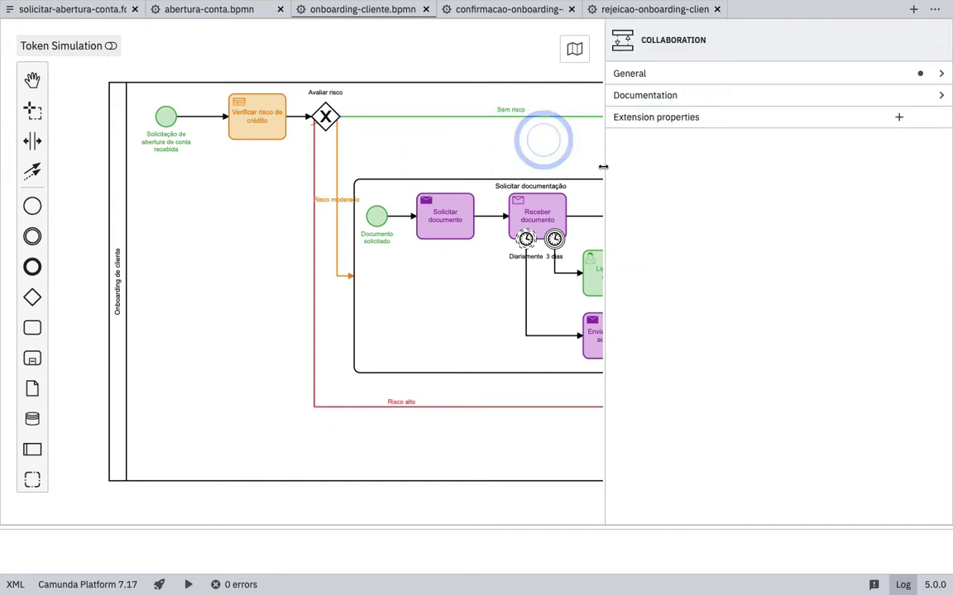
{"action": "left_click_drag", "start_coordinate": [603, 167], "coordinate": [825, 168]}
- Inspect the Solicitar documentação subprocess with its Solicitar documento and Receber documento tasks
{"action": "left_click", "coordinate": [775, 116]}
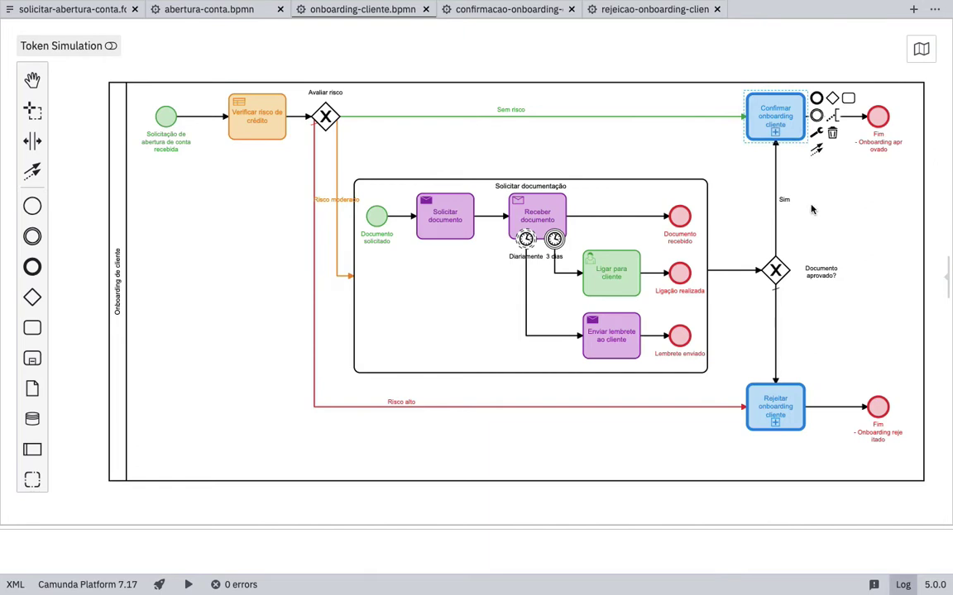
{"action": "left_click", "coordinate": [334, 162]}
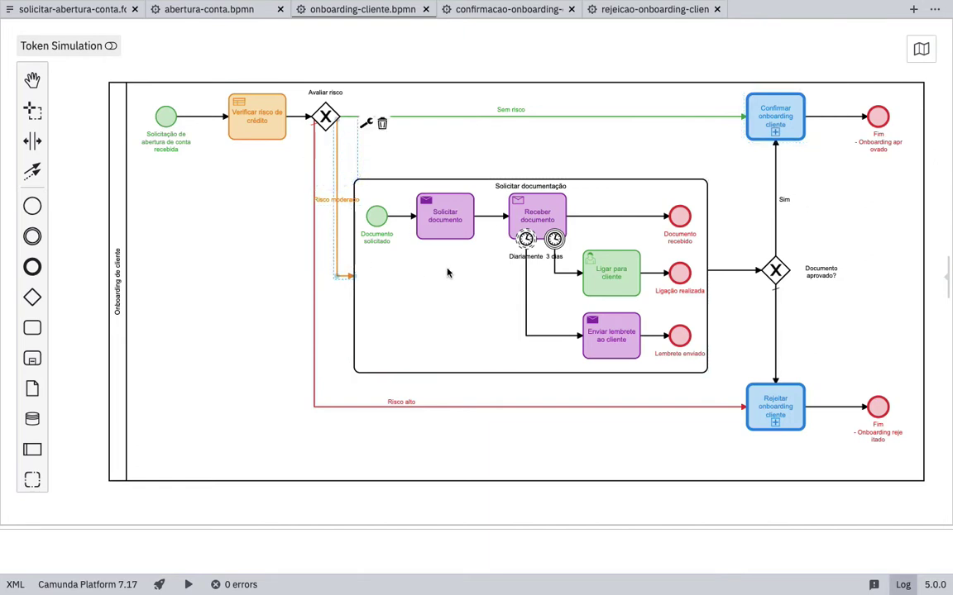
{"action": "left_click", "coordinate": [403, 241]}
{"action": "left_click", "coordinate": [413, 175]}
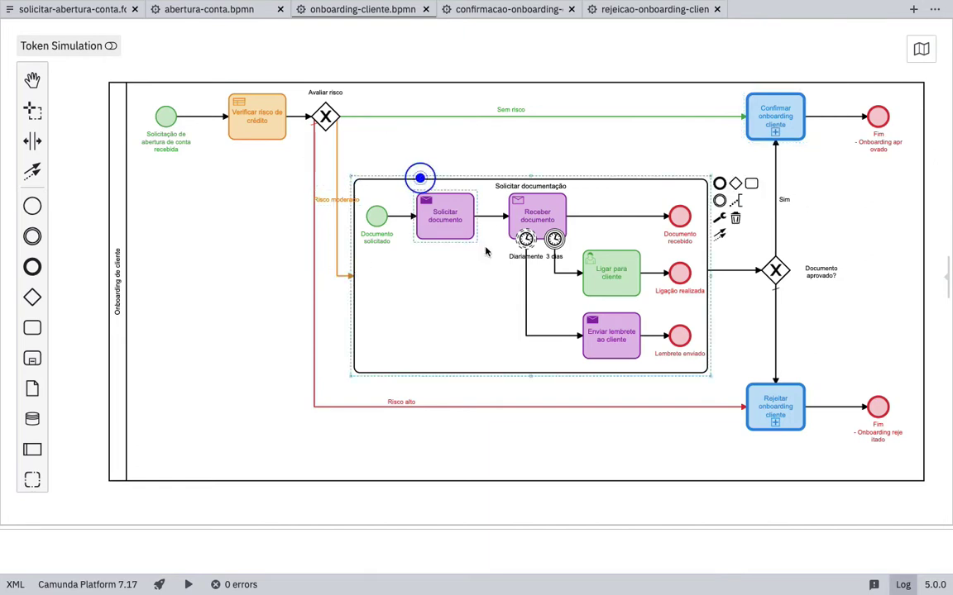
{"action": "left_click", "coordinate": [445, 217]}
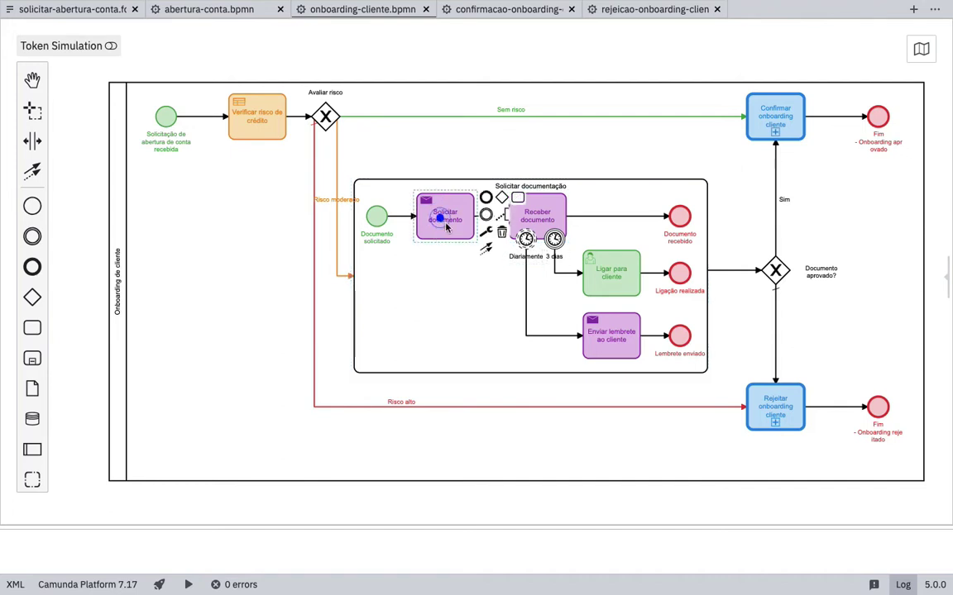
{"action": "left_click", "coordinate": [538, 216]}
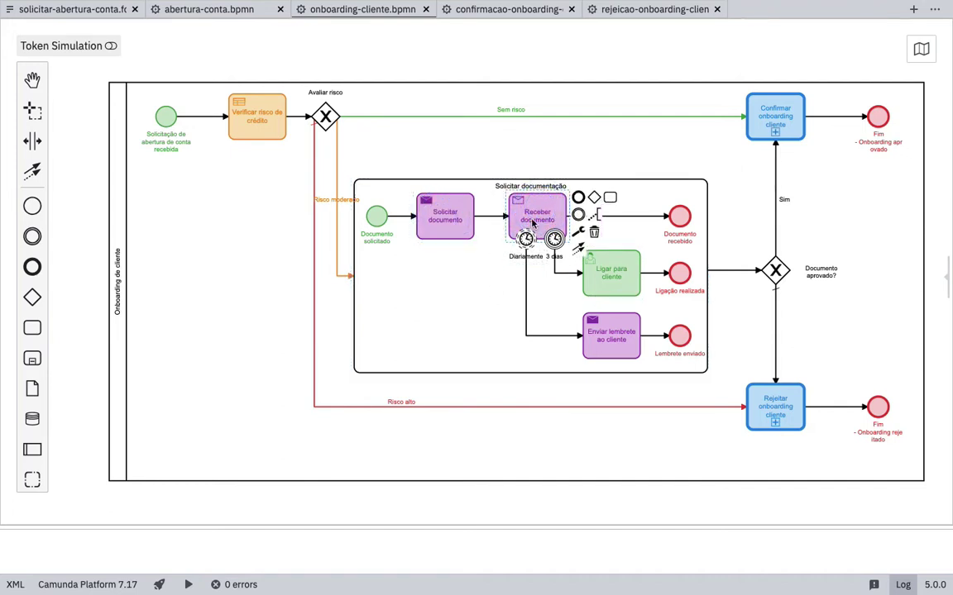
{"action": "left_click", "coordinate": [444, 215]}
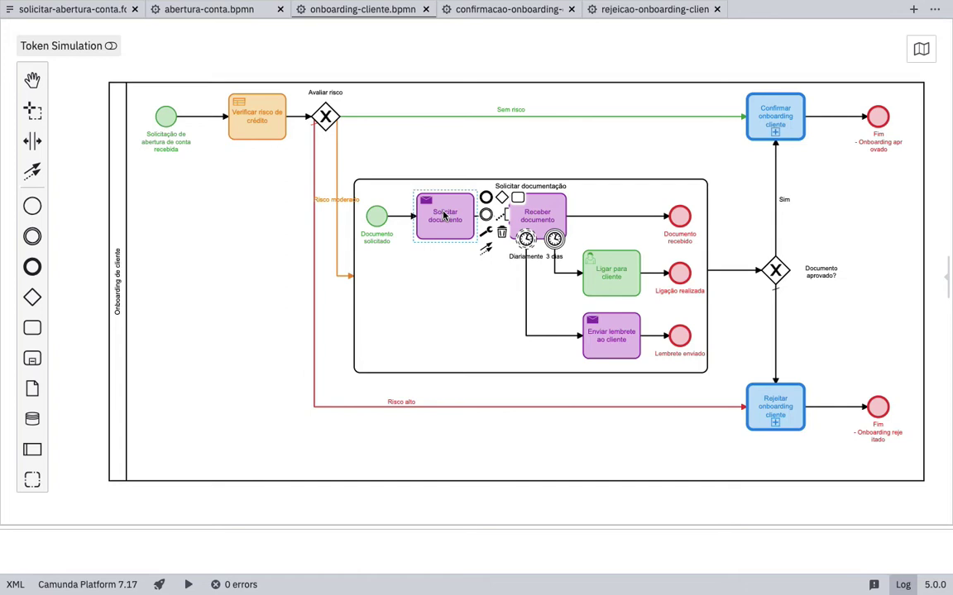
{"action": "left_click", "coordinate": [551, 219]}
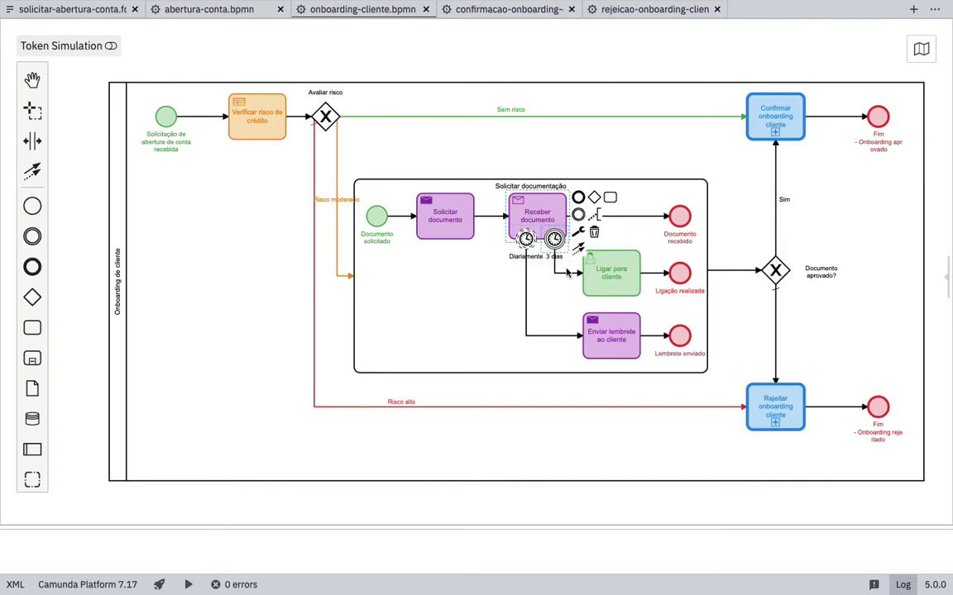
- Inspect the Ligar para cliente and reminder branch, then show the Risco moderado flow's properties
{"action": "left_click", "coordinate": [610, 273]}
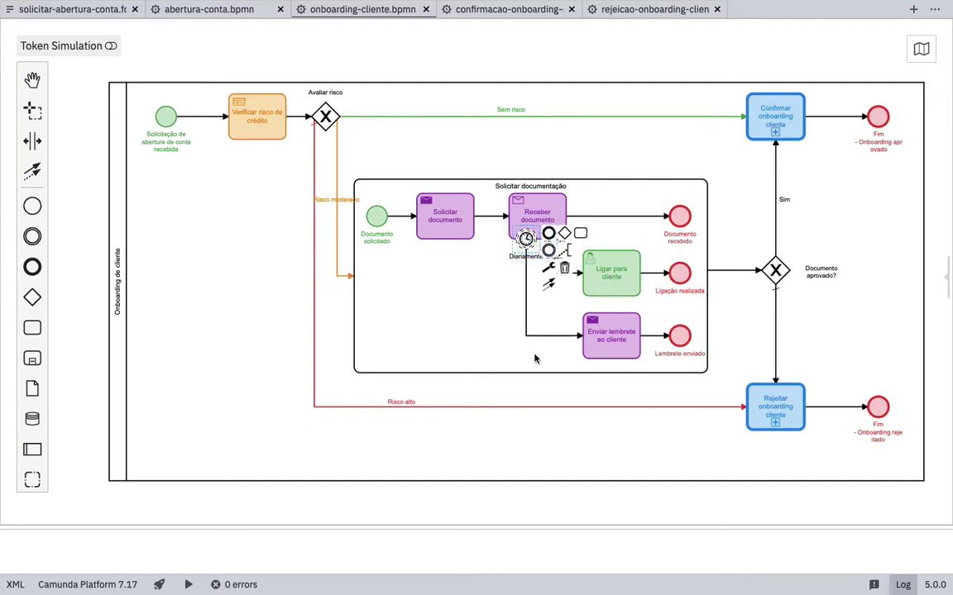
{"action": "left_click", "coordinate": [611, 333]}
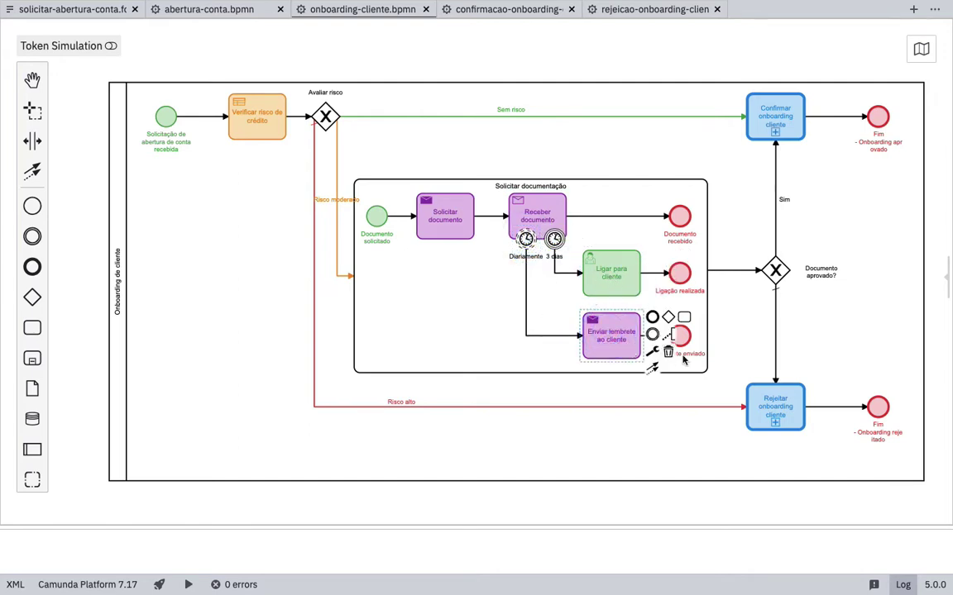
{"action": "left_click", "coordinate": [606, 339]}
{"action": "left_click", "coordinate": [682, 337]}
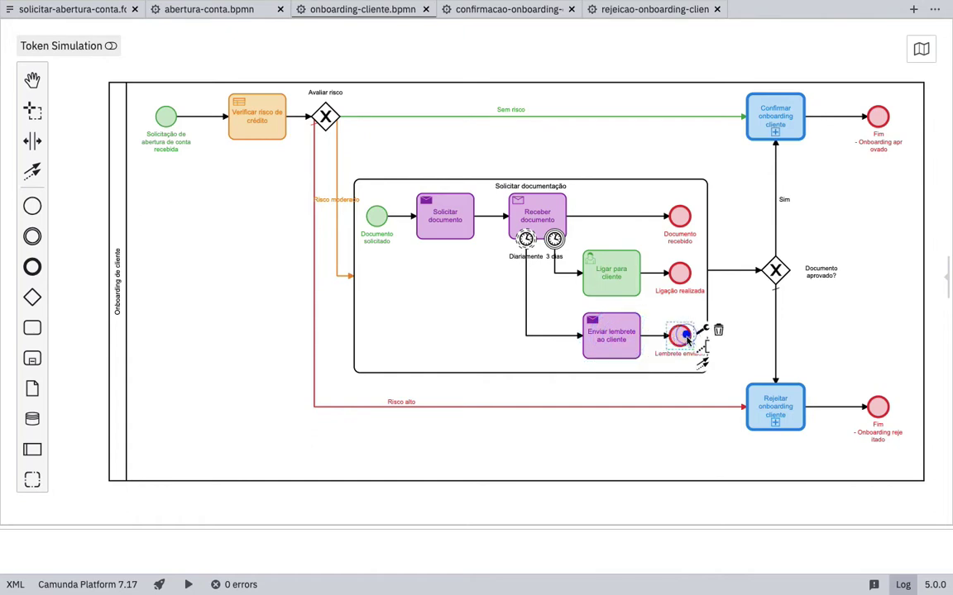
{"action": "left_click", "coordinate": [313, 270]}
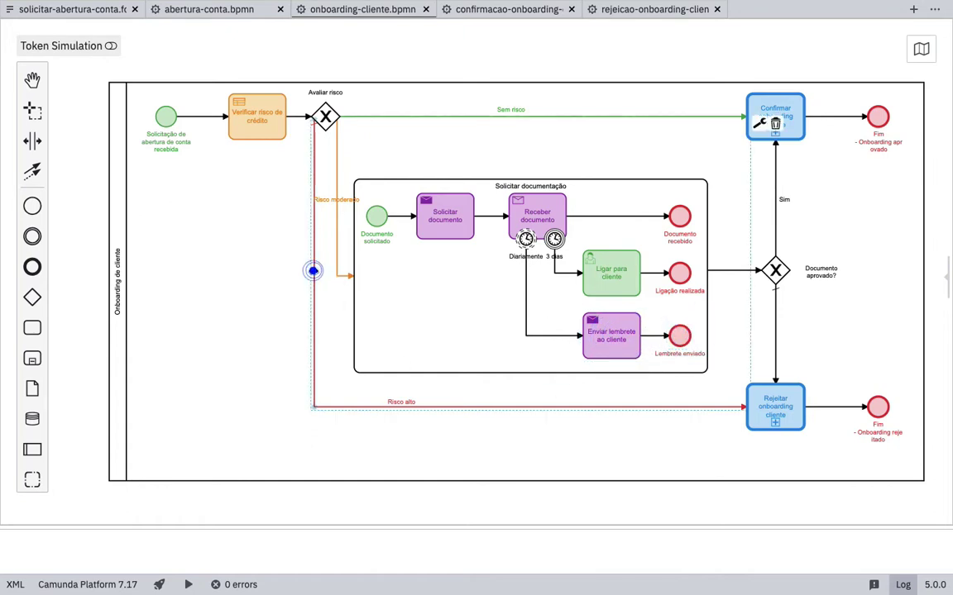
{"action": "left_click", "coordinate": [335, 158]}
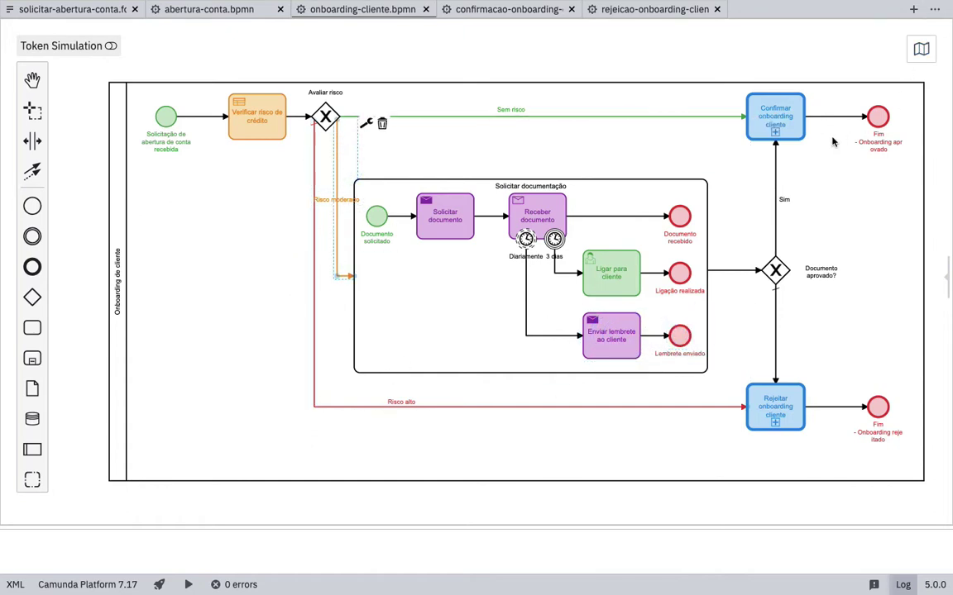
{"action": "left_click", "coordinate": [945, 273]}
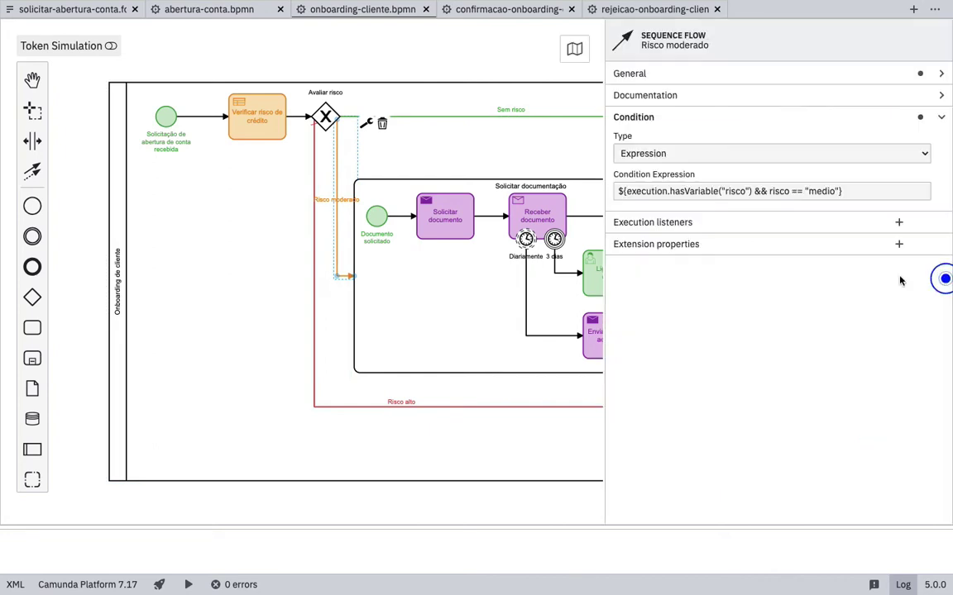
- Examine the Risco moderado condition (risco == "medio"), the Risco alto default flow, and the confirm/reject tasks
{"action": "double_click", "coordinate": [821, 191]}
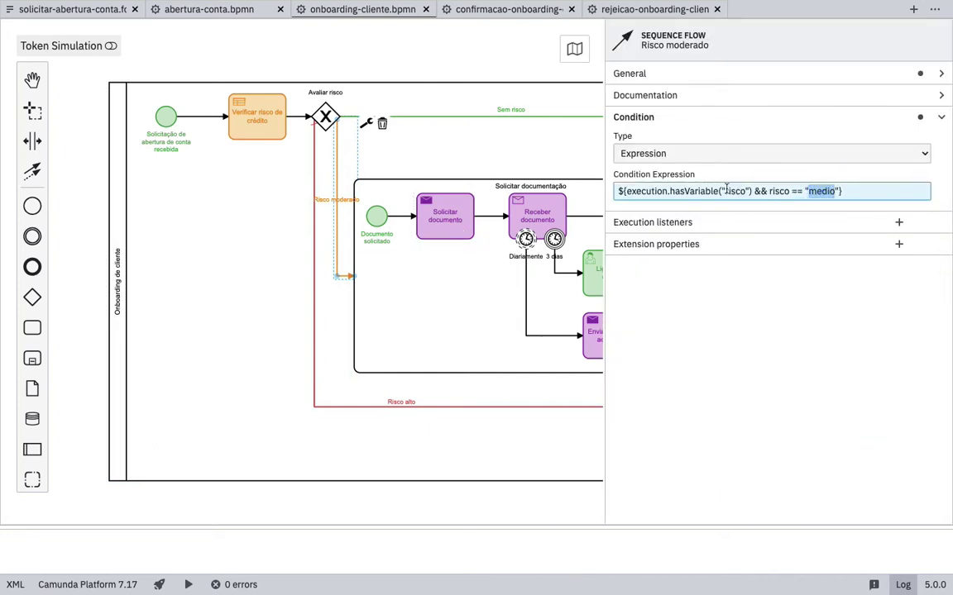
{"action": "double_click", "coordinate": [731, 191]}
{"action": "left_click", "coordinate": [257, 116]}
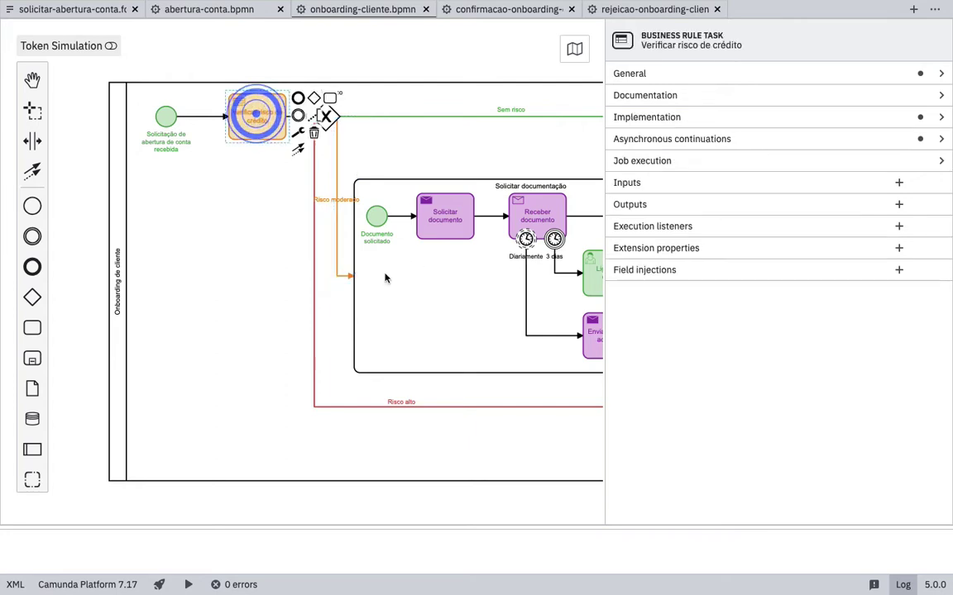
{"action": "left_click", "coordinate": [375, 405]}
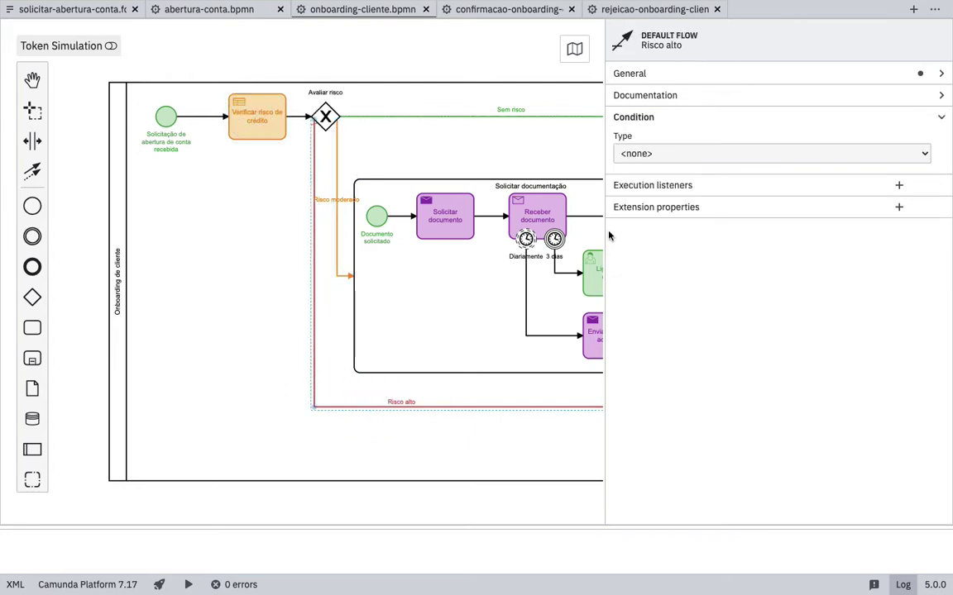
{"action": "left_click_drag", "start_coordinate": [608, 229], "coordinate": [852, 229]}
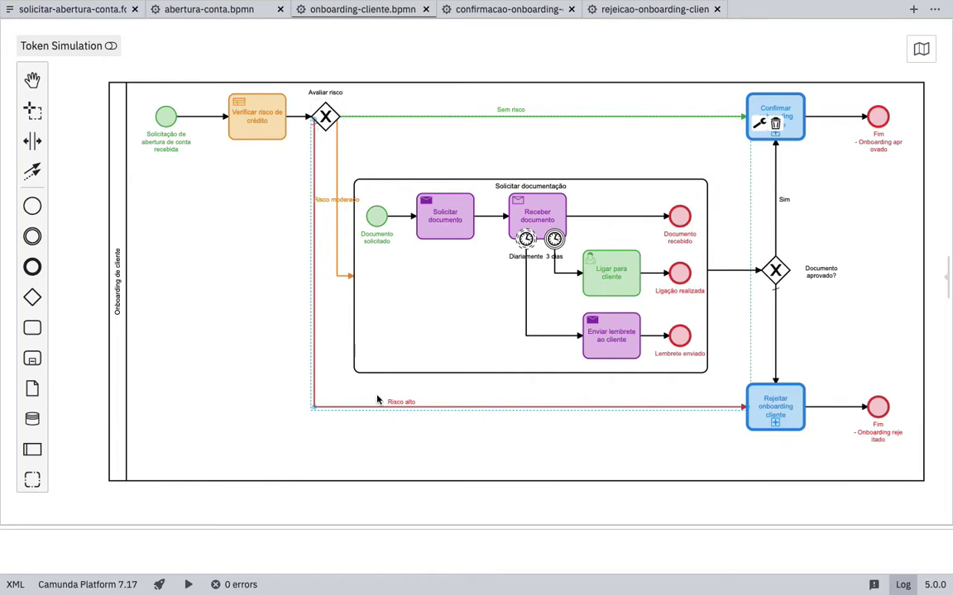
{"action": "left_click", "coordinate": [776, 409]}
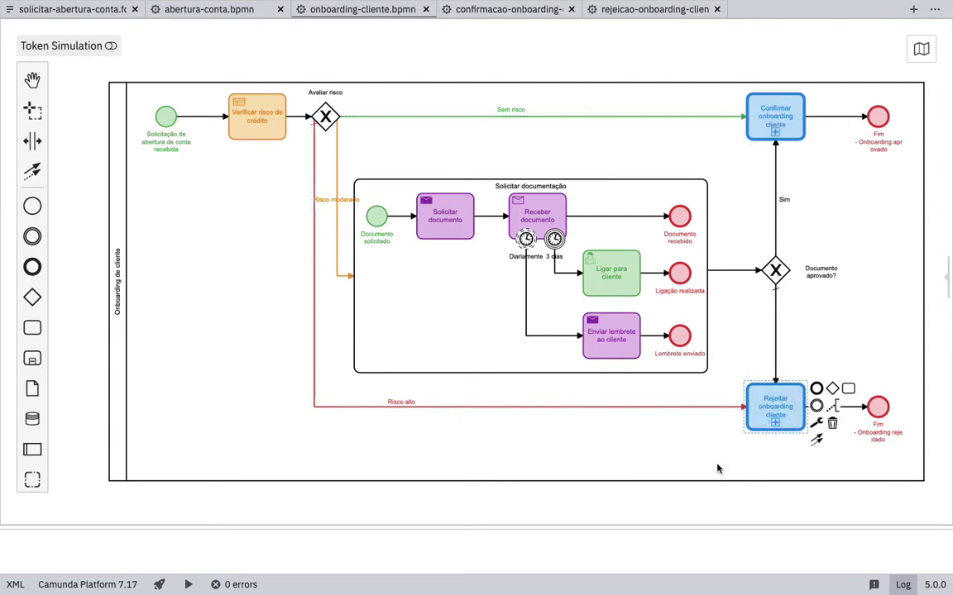
{"action": "left_click", "coordinate": [716, 466]}
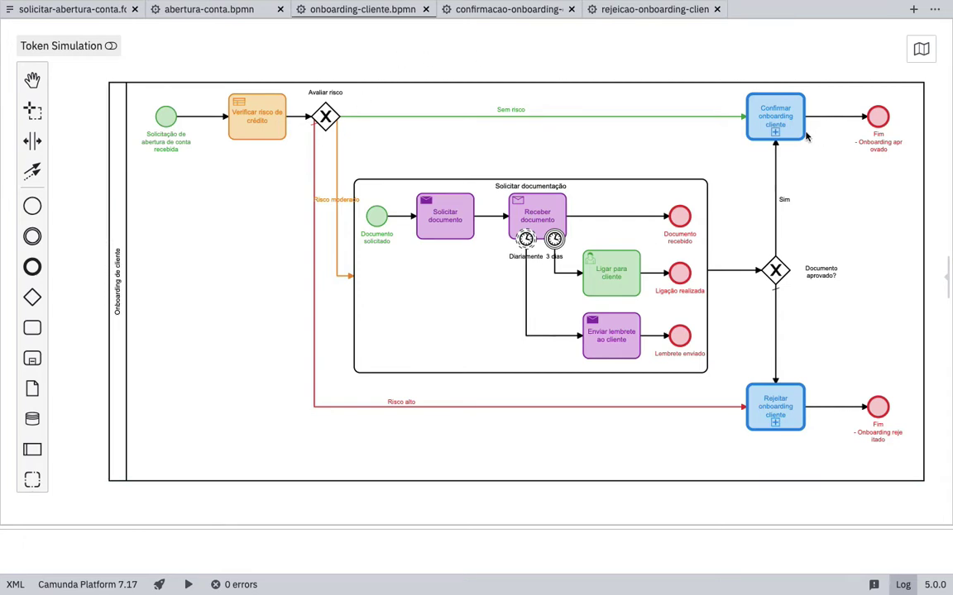
{"action": "left_click", "coordinate": [783, 116]}
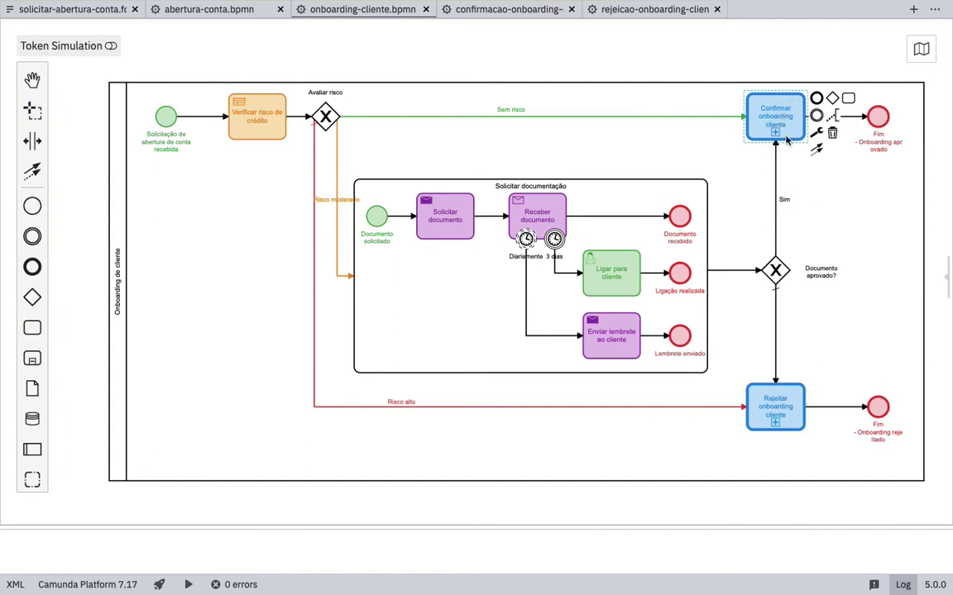
{"action": "left_click", "coordinate": [502, 10]}
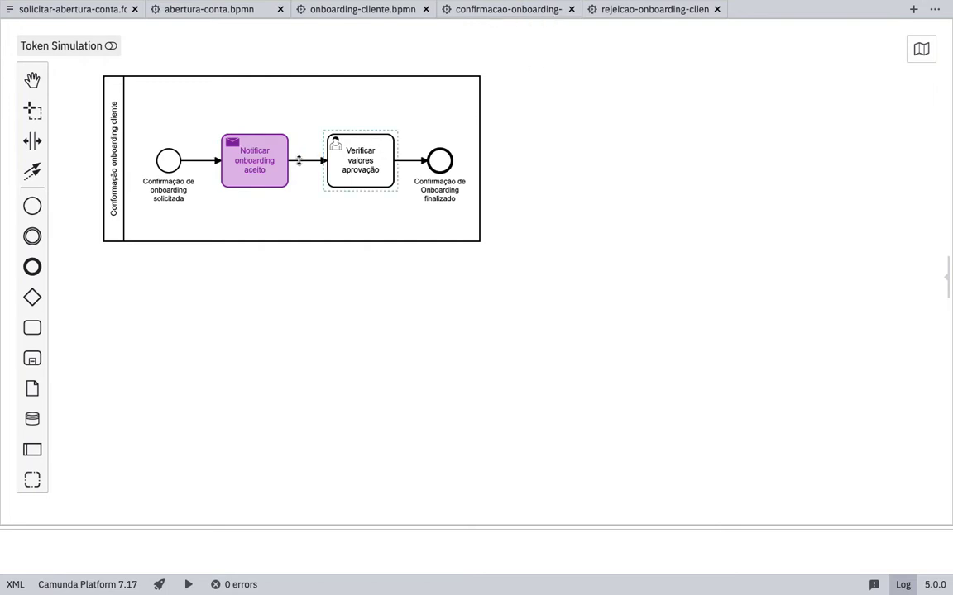
- Review the confirmation diagram's Notificar onboarding aceito and Verificar valores aprovação tasks
{"action": "left_click", "coordinate": [254, 162]}
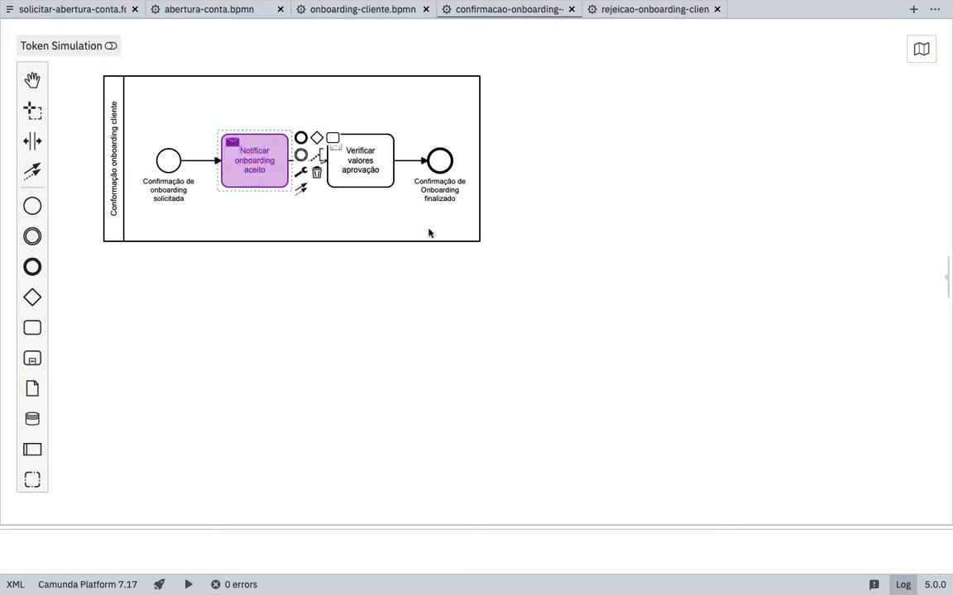
{"action": "left_click", "coordinate": [367, 165]}
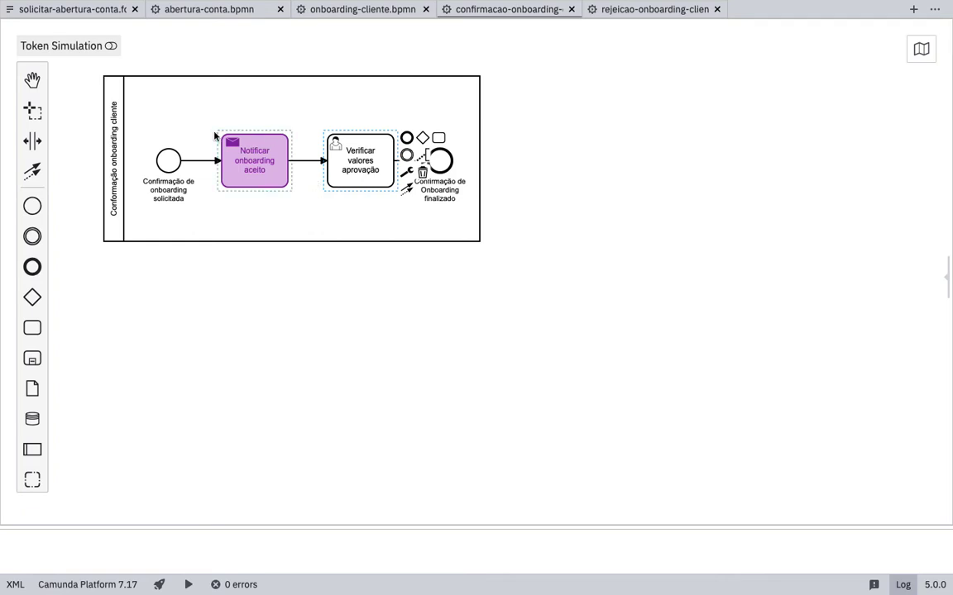
{"action": "left_click", "coordinate": [112, 124]}
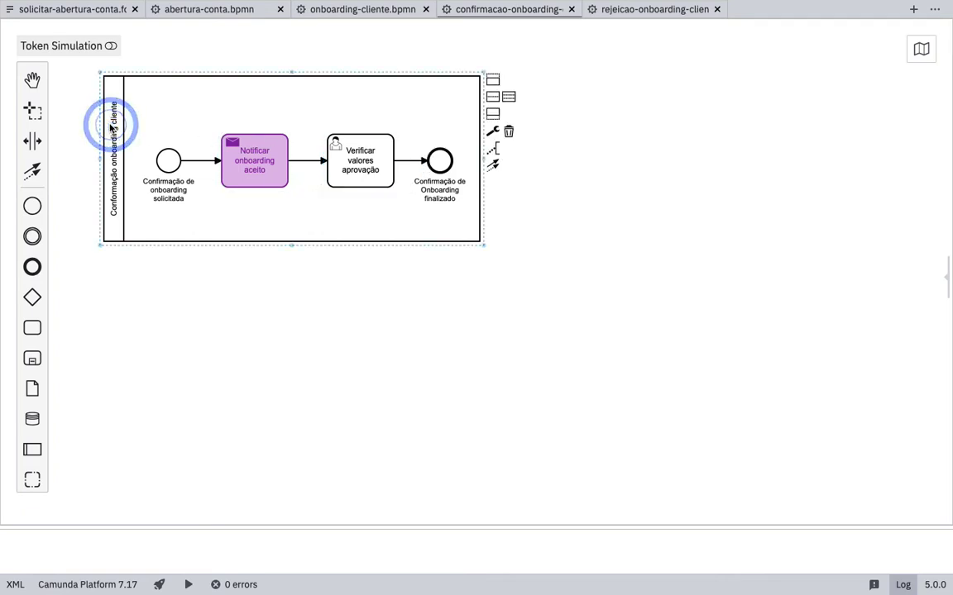
- Compare the confirmation and rejection diagrams, leaving rejeicao-onboarding-cliente in view, then switch to the browser
{"action": "left_click", "coordinate": [529, 8]}
{"action": "left_click", "coordinate": [640, 10]}
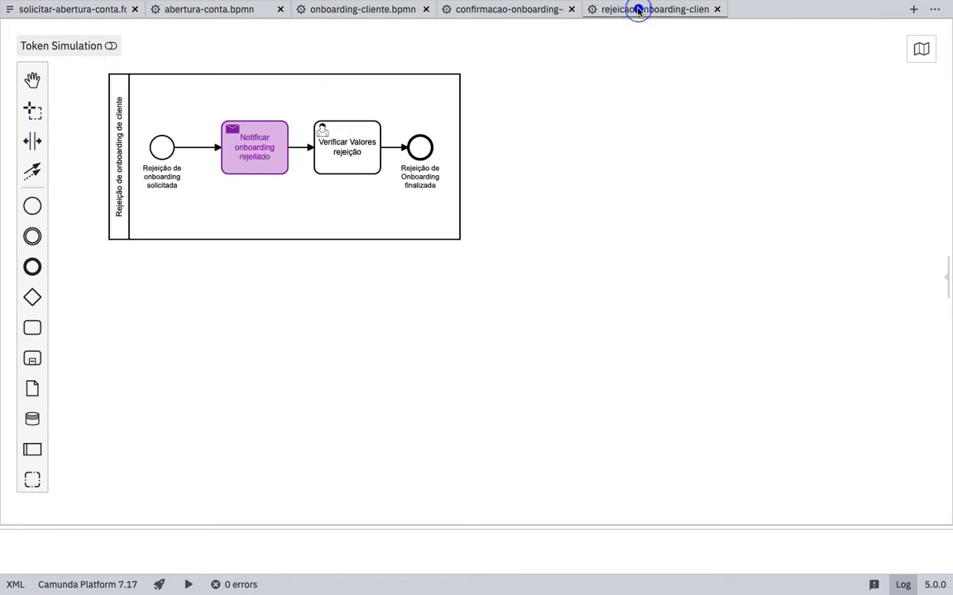
{"action": "left_click", "coordinate": [522, 9]}
{"action": "left_click", "coordinate": [623, 10]}
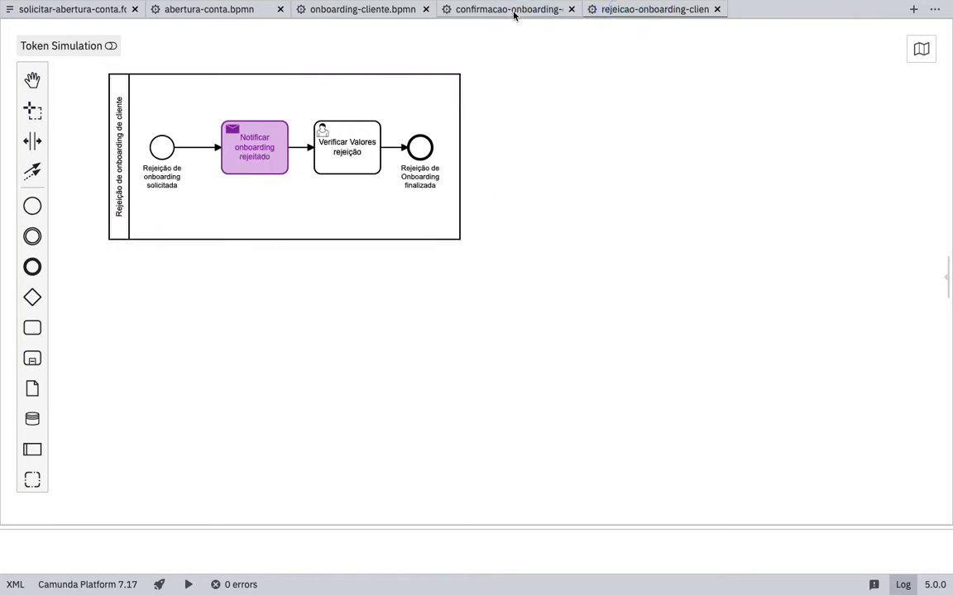
{"action": "left_click", "coordinate": [513, 11]}
{"action": "left_click", "coordinate": [621, 10]}
{"action": "left_click", "coordinate": [508, 10]}
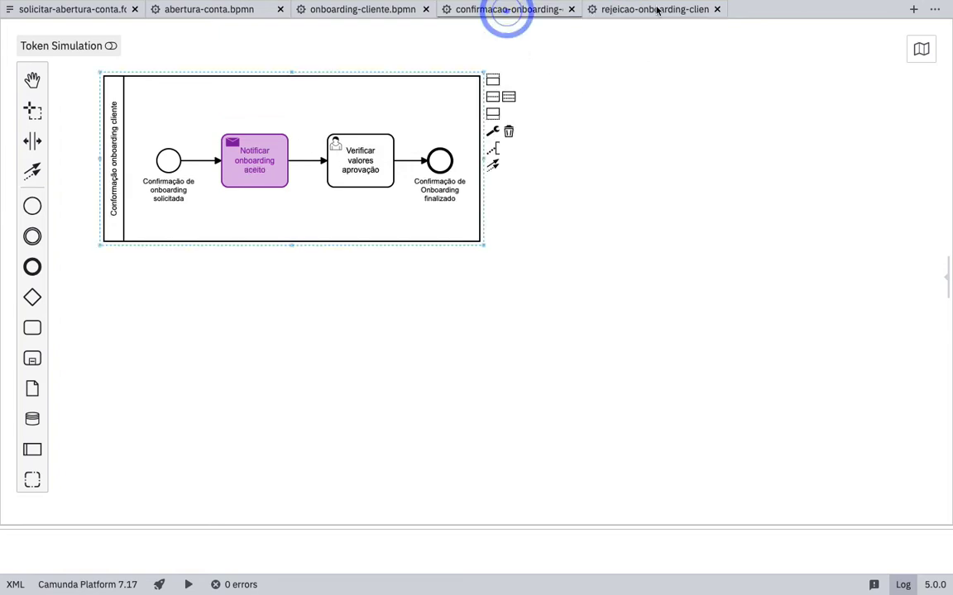
{"action": "left_click", "coordinate": [651, 11]}
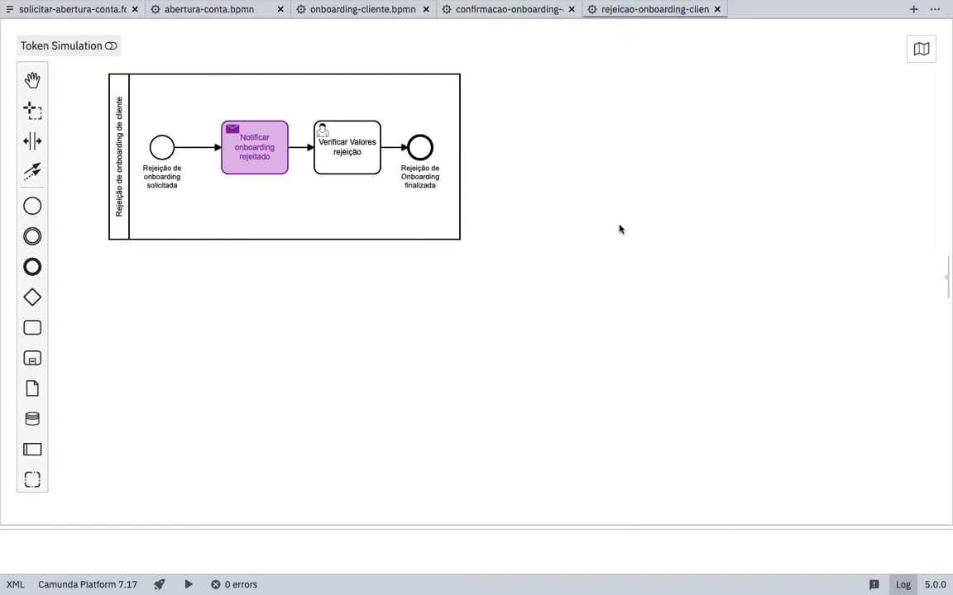
{"action": "left_click_drag", "start_coordinate": [351, 289], "coordinate": [444, 330]}
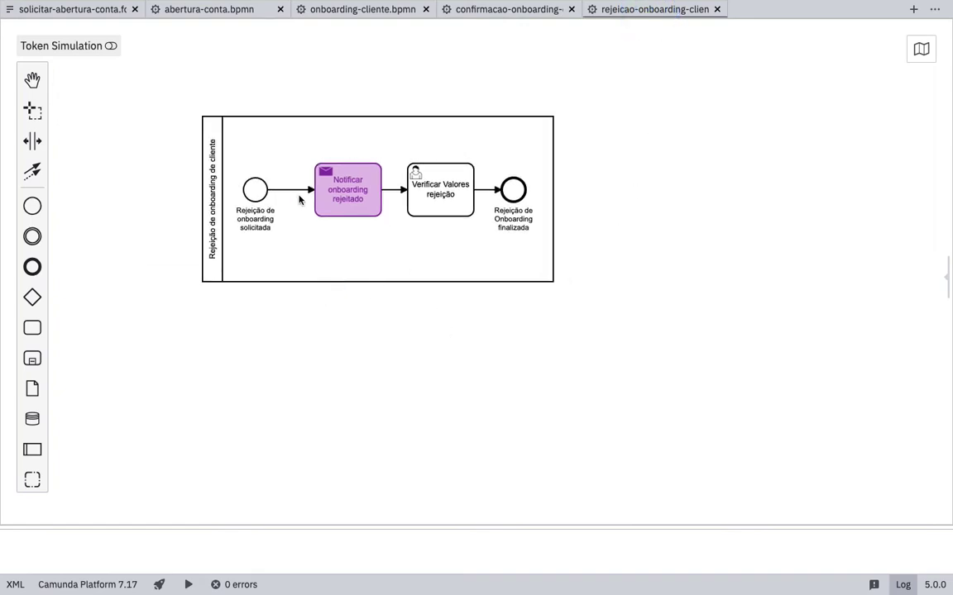
{"action": "key", "text": "super+Tab"}
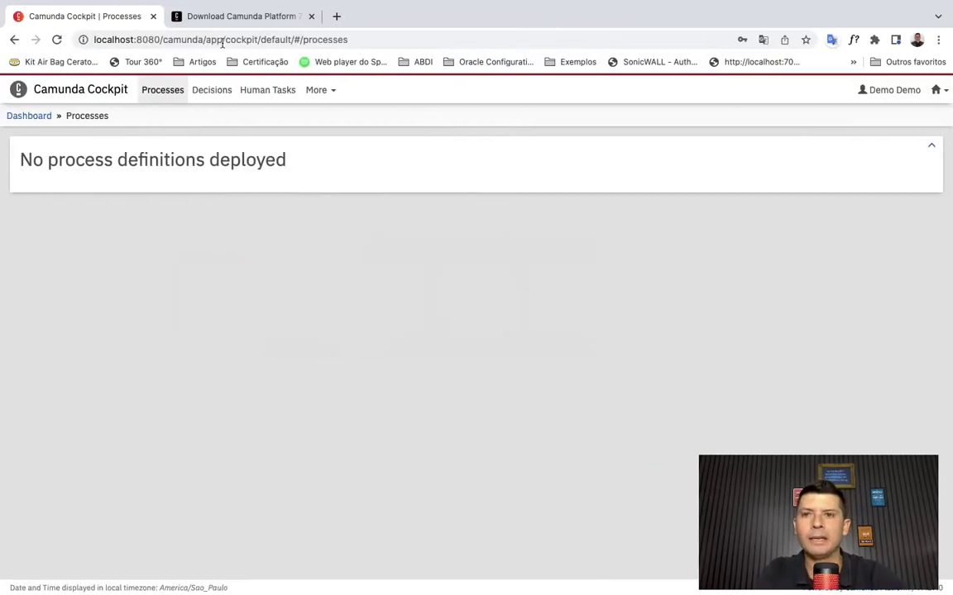
- Highlight Camunda Platform 7 Run on the download page, scroll through it, and return to the Modeler
{"action": "left_click", "coordinate": [240, 18]}
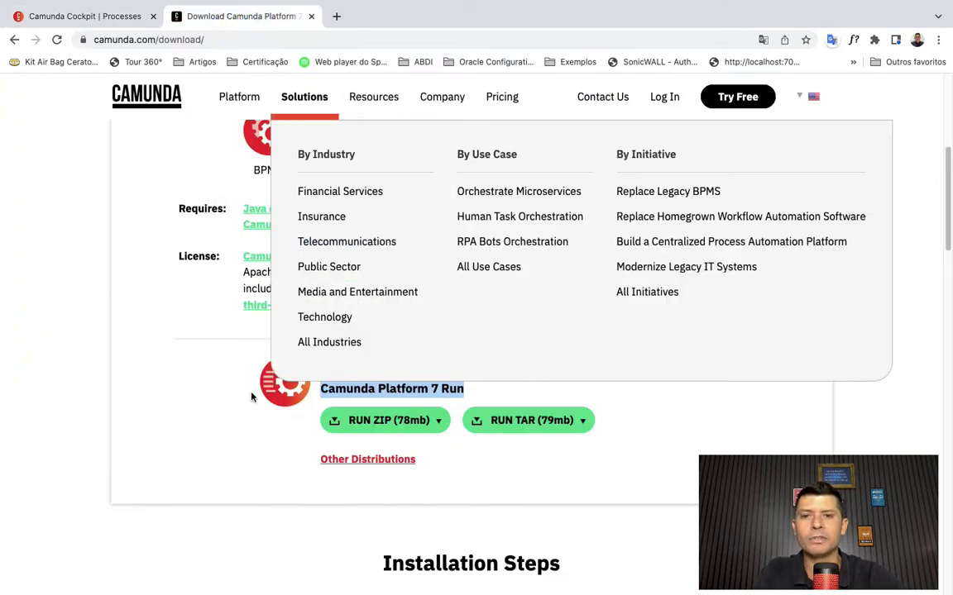
{"action": "left_click", "coordinate": [230, 404]}
{"action": "left_click_drag", "start_coordinate": [328, 389], "coordinate": [459, 400]}
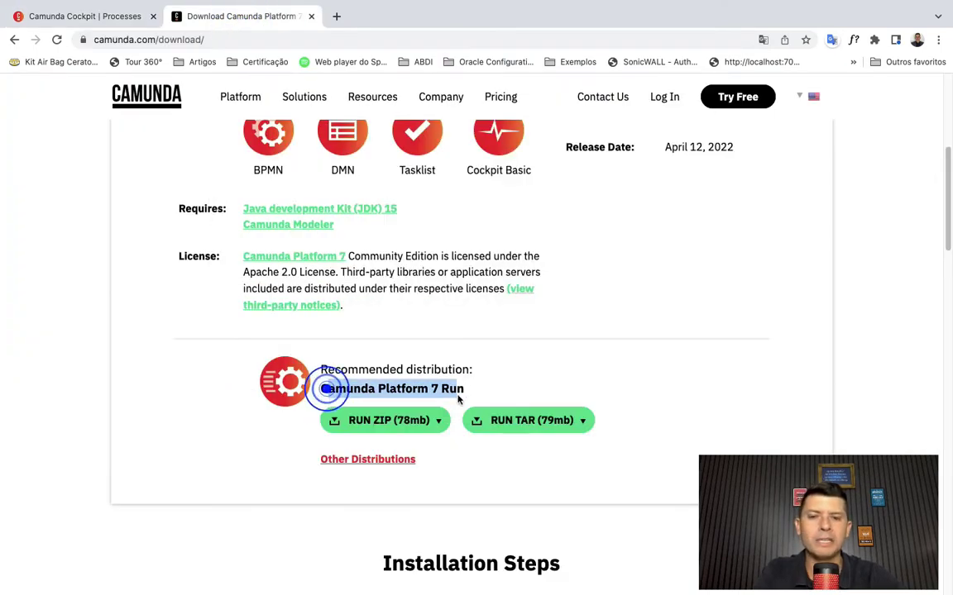
{"action": "left_click", "coordinate": [476, 389]}
{"action": "scroll", "coordinate": [397, 334], "scroll_direction": "up", "scroll_amount": 3}
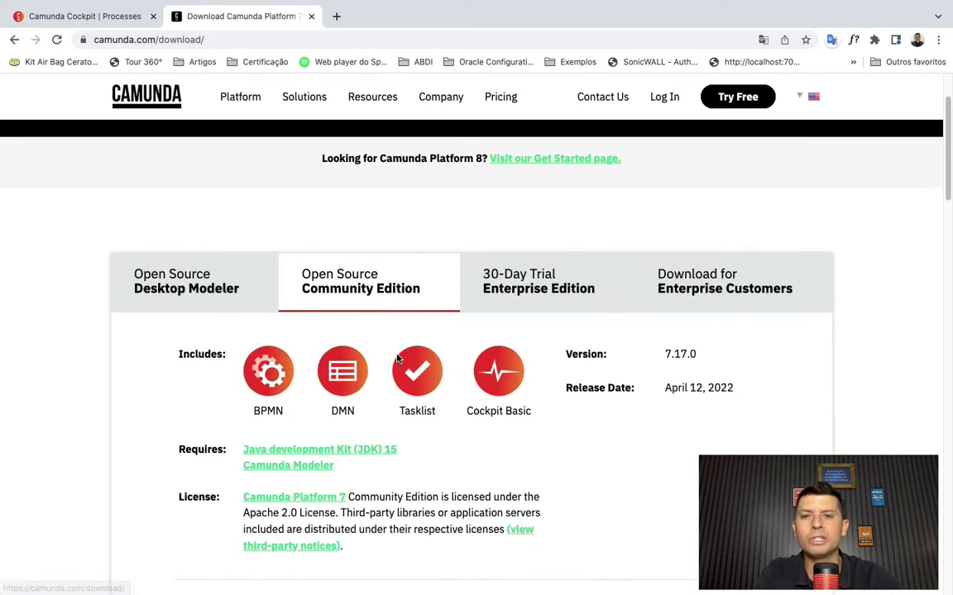
{"action": "scroll", "coordinate": [397, 357], "scroll_direction": "down", "scroll_amount": 1}
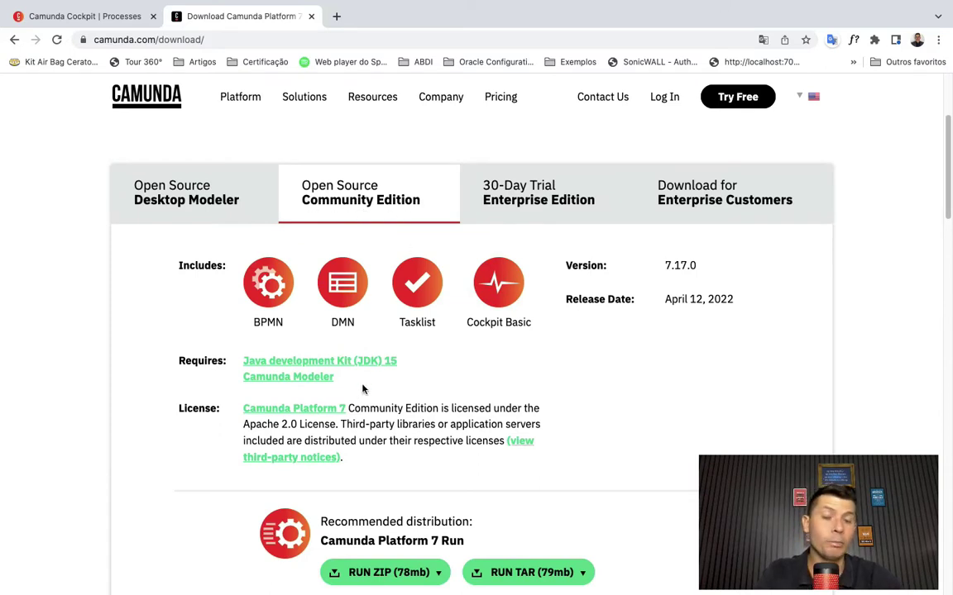
{"action": "scroll", "coordinate": [362, 389], "scroll_direction": "down", "scroll_amount": 1}
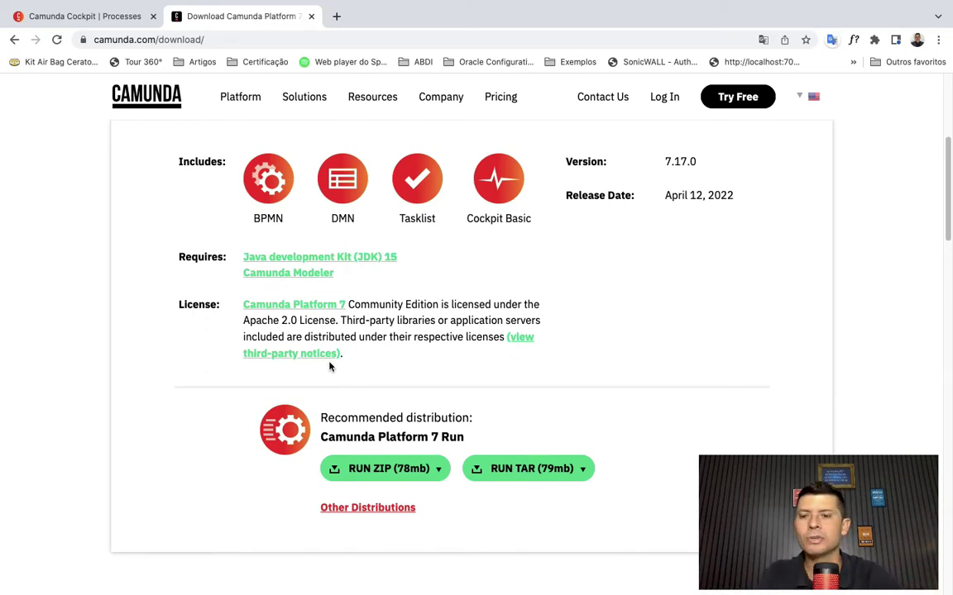
{"action": "key", "text": "super+Tab"}
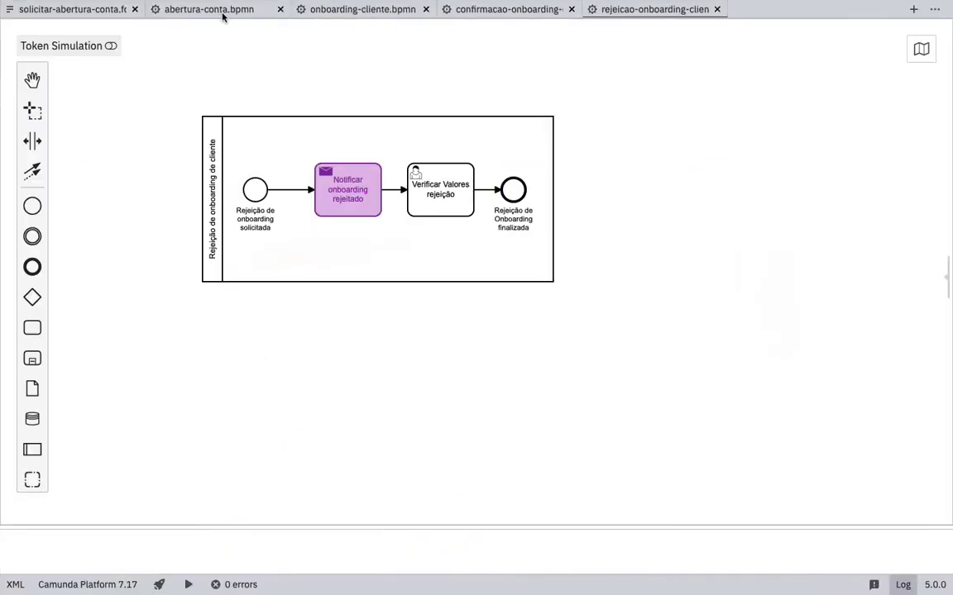
- Open the abertura-conta diagram's deployment settings and try adding an extra file, then cancel it
{"action": "left_click", "coordinate": [222, 15]}
{"action": "left_click", "coordinate": [142, 222]}
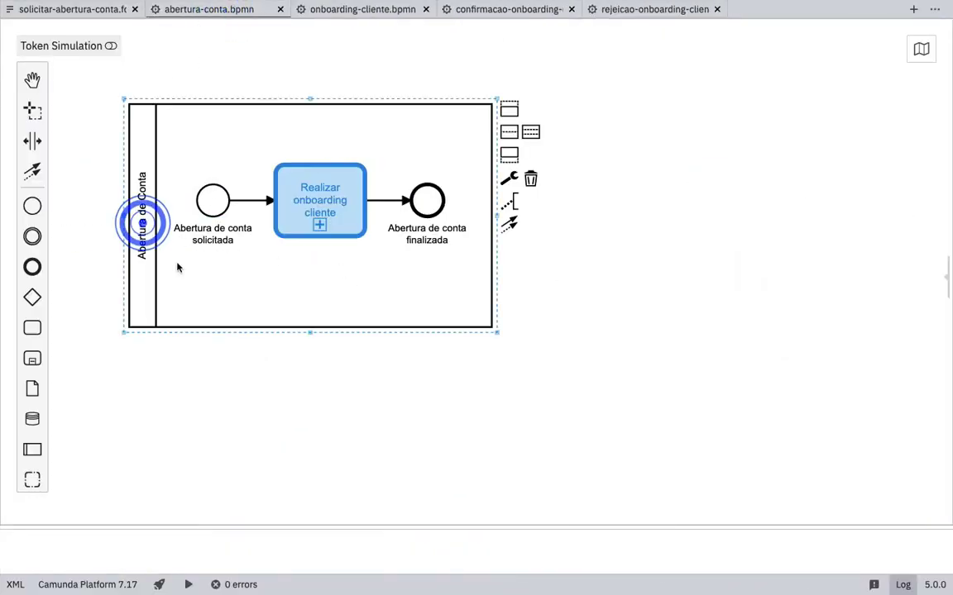
{"action": "left_click", "coordinate": [159, 585]}
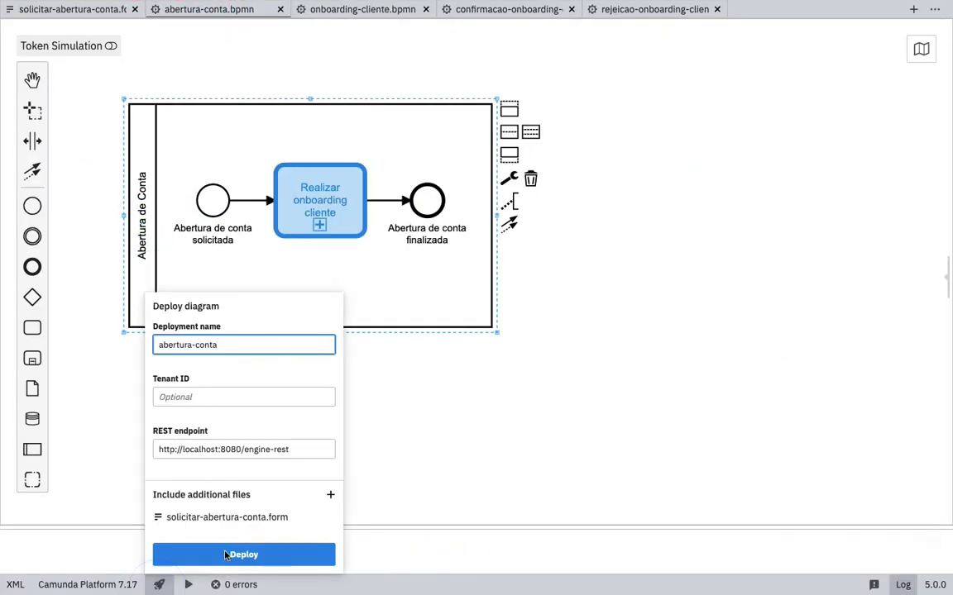
{"action": "left_click", "coordinate": [330, 495]}
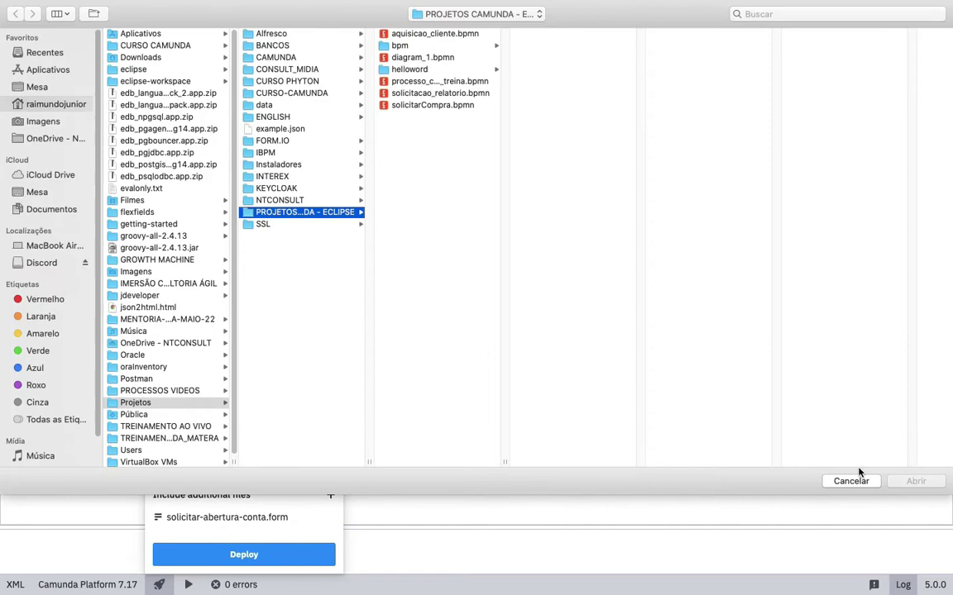
{"action": "left_click", "coordinate": [851, 481]}
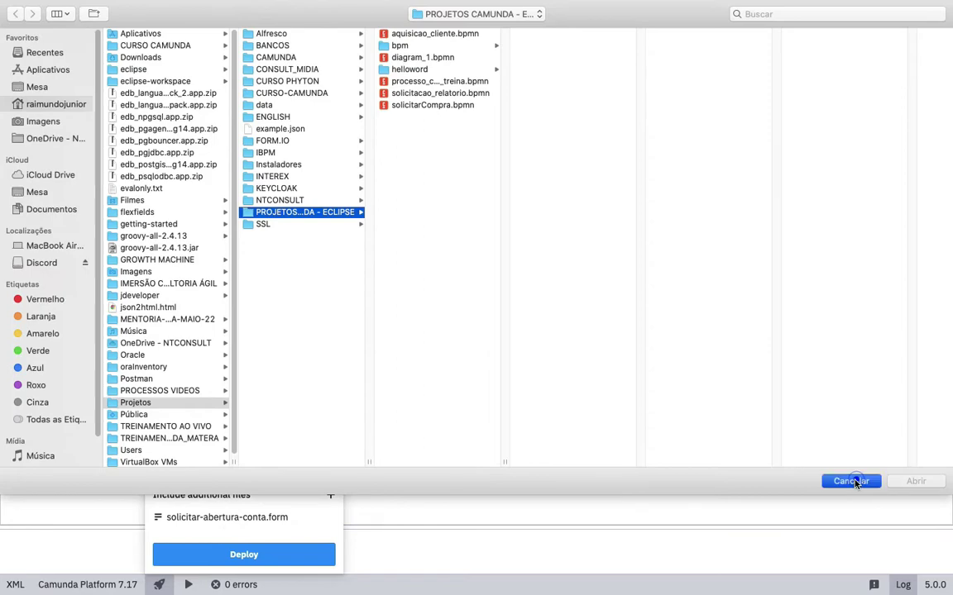
- Check the solicitar-abertura-conta form, deploy abertura-conta to the local engine, then open onboarding-cliente.bpmn
{"action": "left_click", "coordinate": [68, 10]}
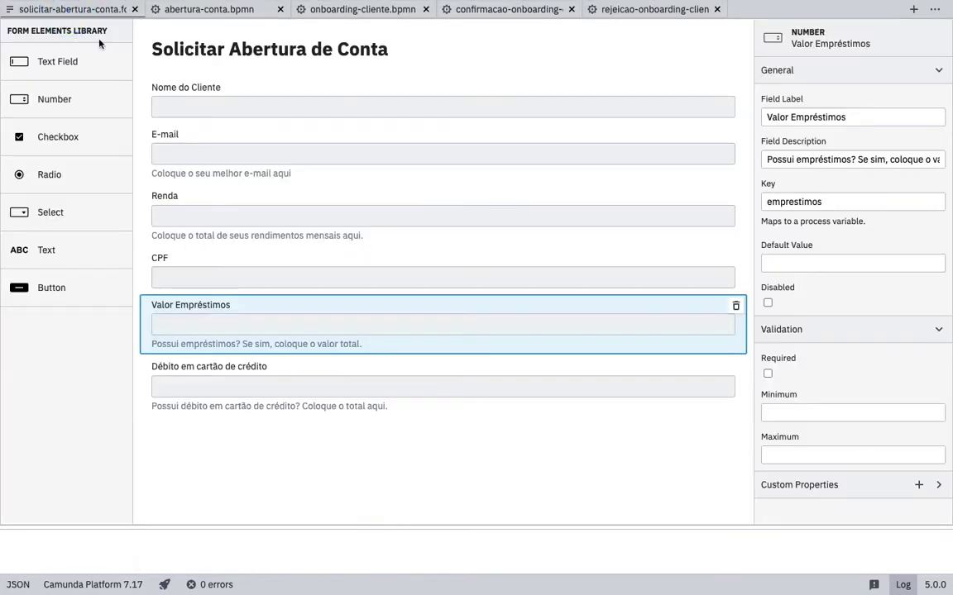
{"action": "left_click", "coordinate": [485, 51]}
{"action": "left_click", "coordinate": [225, 10]}
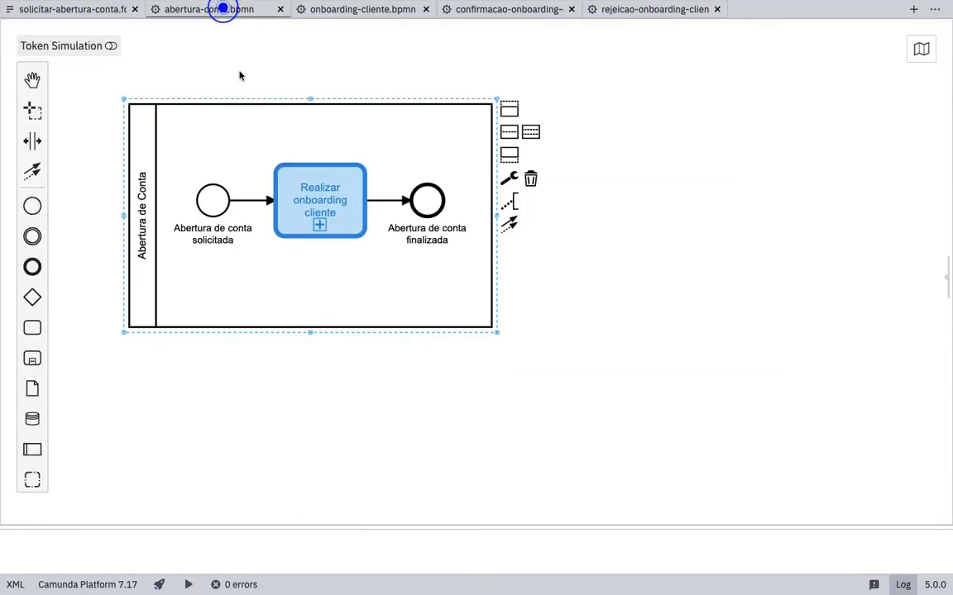
{"action": "left_click", "coordinate": [160, 585]}
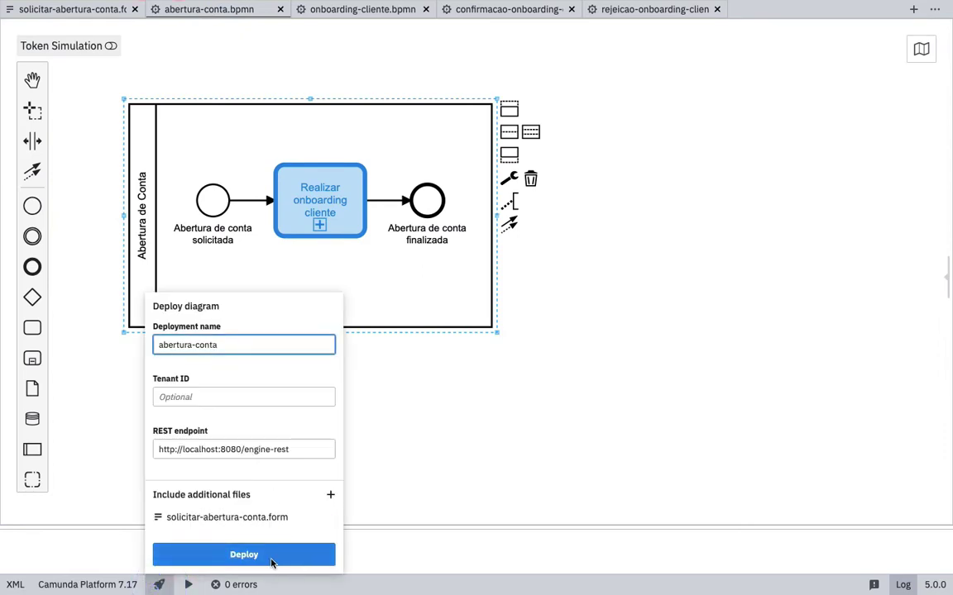
{"action": "left_click", "coordinate": [245, 555]}
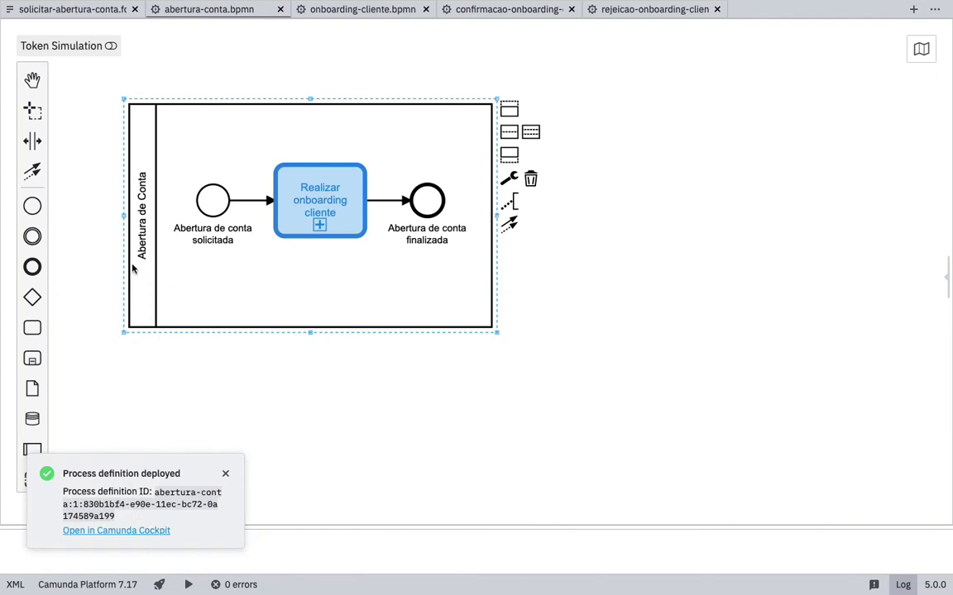
{"action": "left_click", "coordinate": [347, 10]}
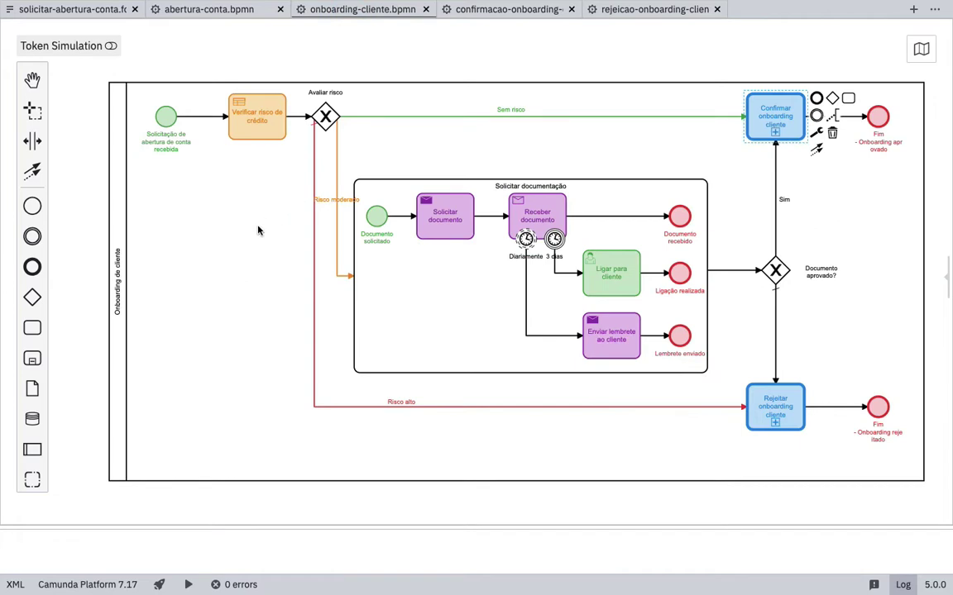
- Deploy onboarding-cliente to the local engine, then show the confirmacao-onboarding diagram with nothing selected
{"action": "left_click", "coordinate": [159, 585]}
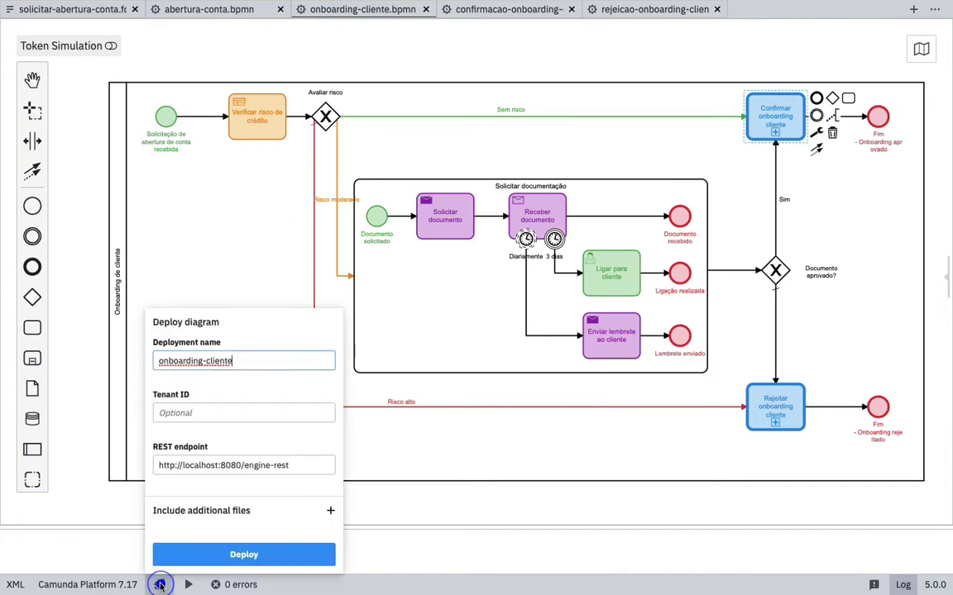
{"action": "left_click", "coordinate": [246, 555]}
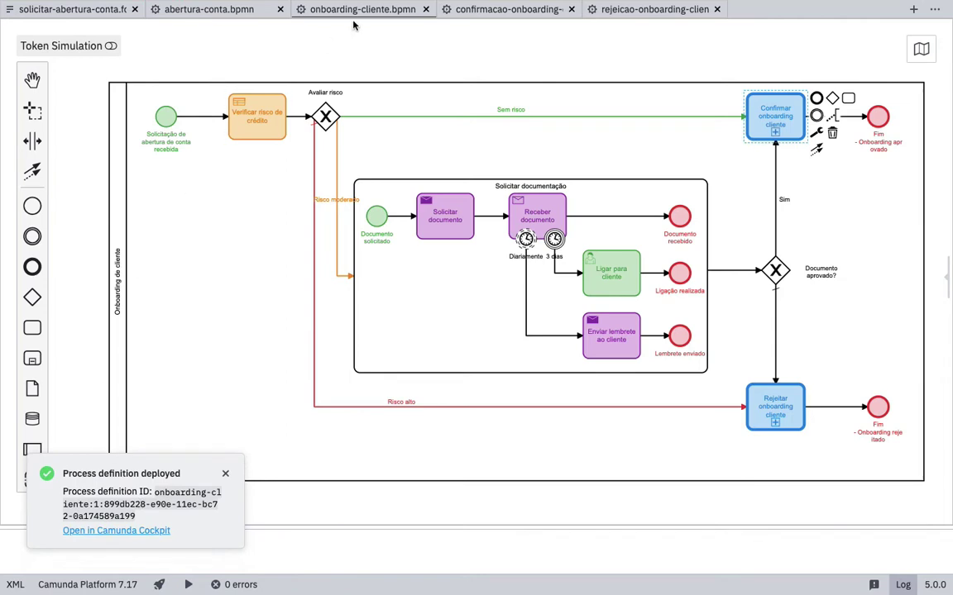
{"action": "left_click", "coordinate": [503, 9]}
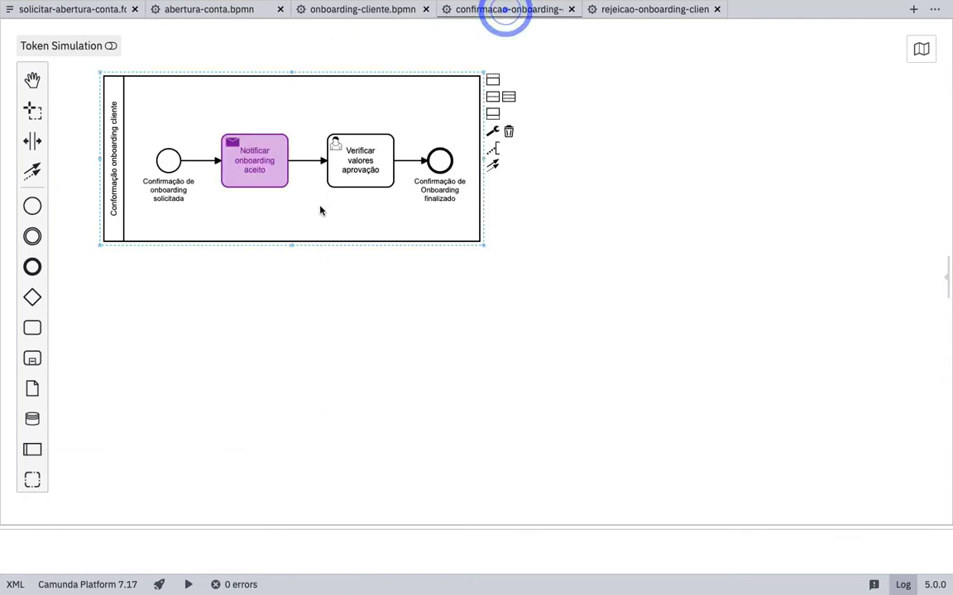
{"action": "left_click", "coordinate": [183, 448]}
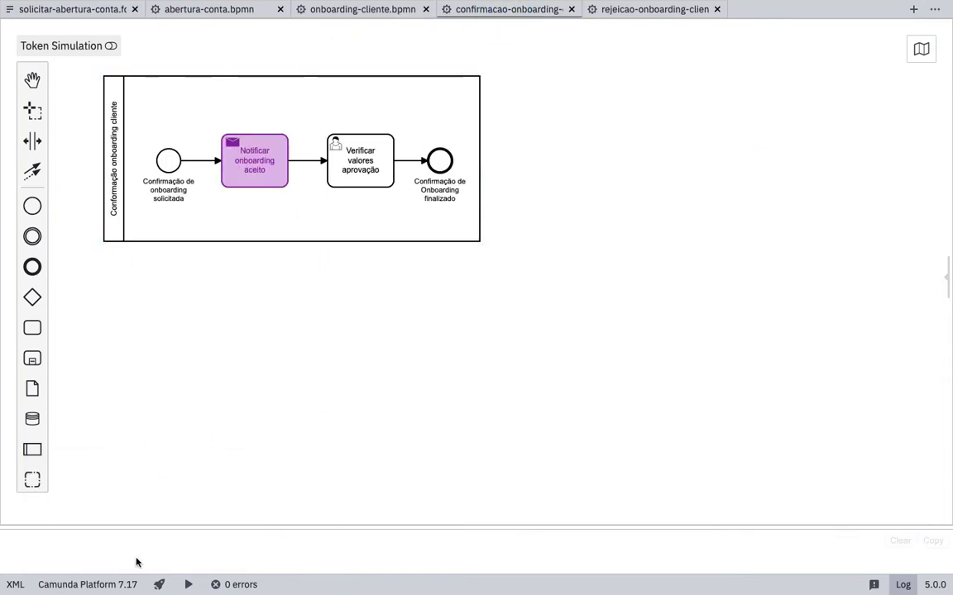
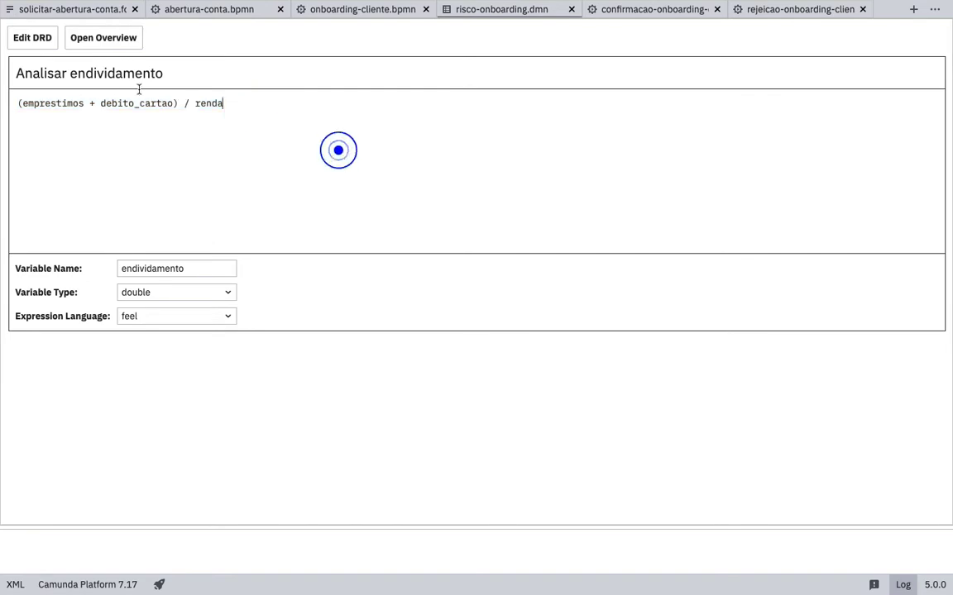
- Return to the risco-onboarding DRD and open the Analisar risco onboarding decision table
{"action": "left_click", "coordinate": [20, 38]}
{"action": "left_click", "coordinate": [216, 82]}
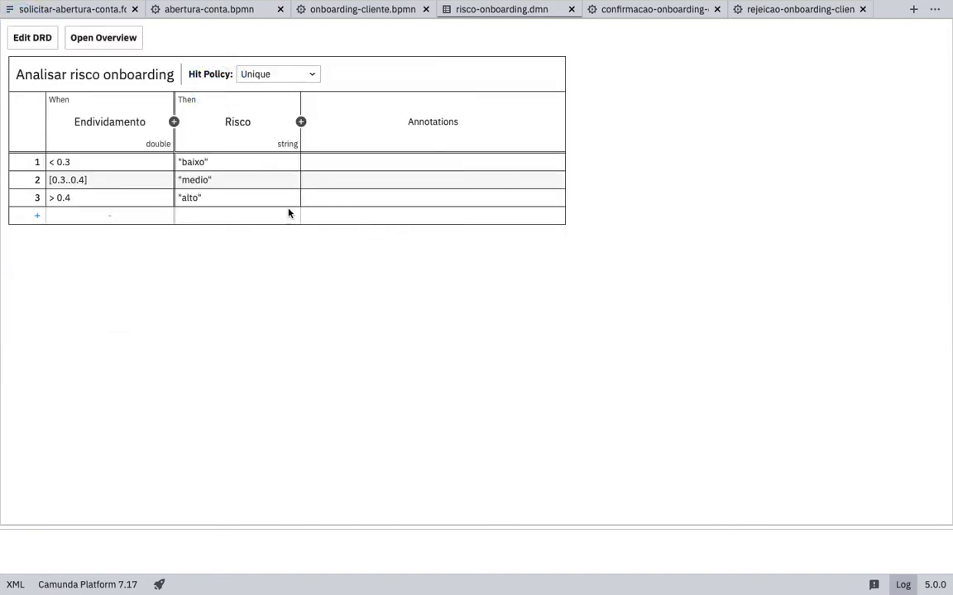
{"action": "left_click", "coordinate": [31, 39]}
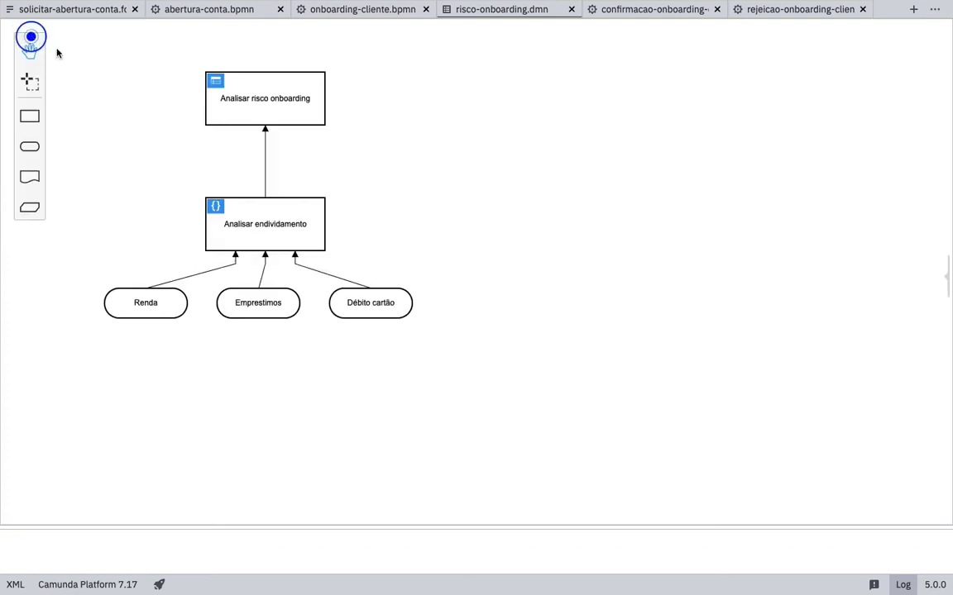
{"action": "key", "text": "super+Tab"}
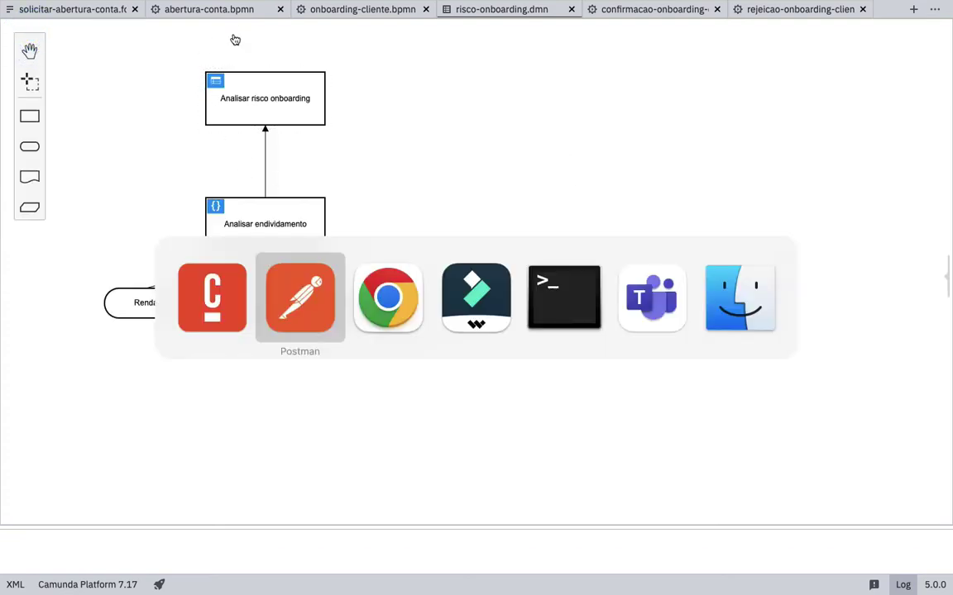
{"action": "key", "text": "super+shift+Tab"}
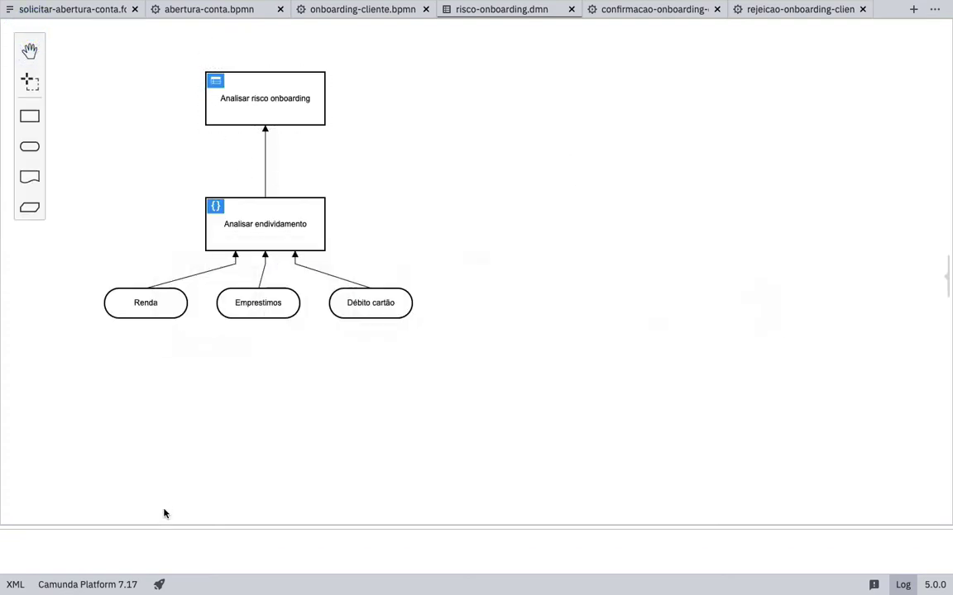
{"action": "left_click", "coordinate": [157, 584]}
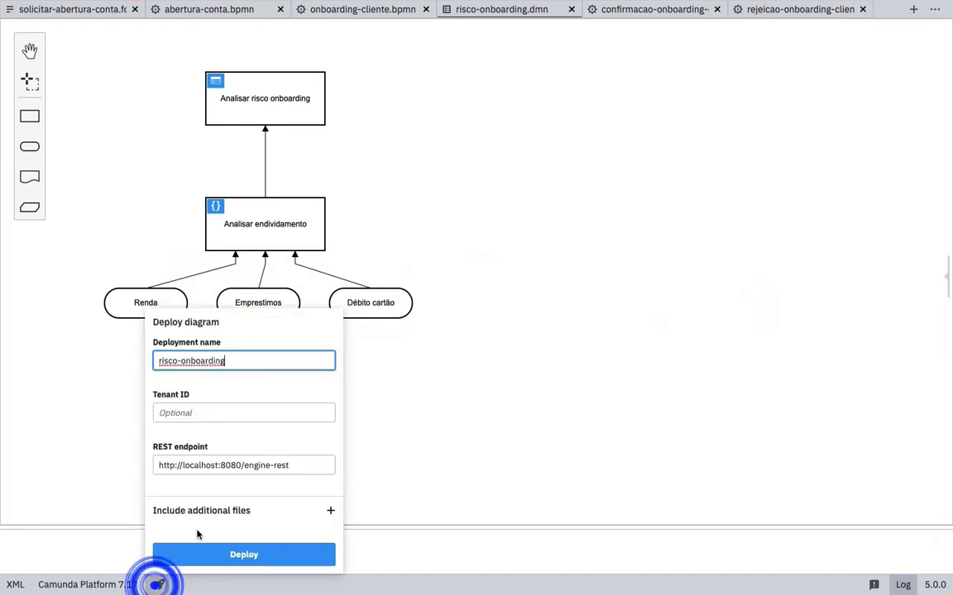
{"action": "left_click", "coordinate": [234, 558]}
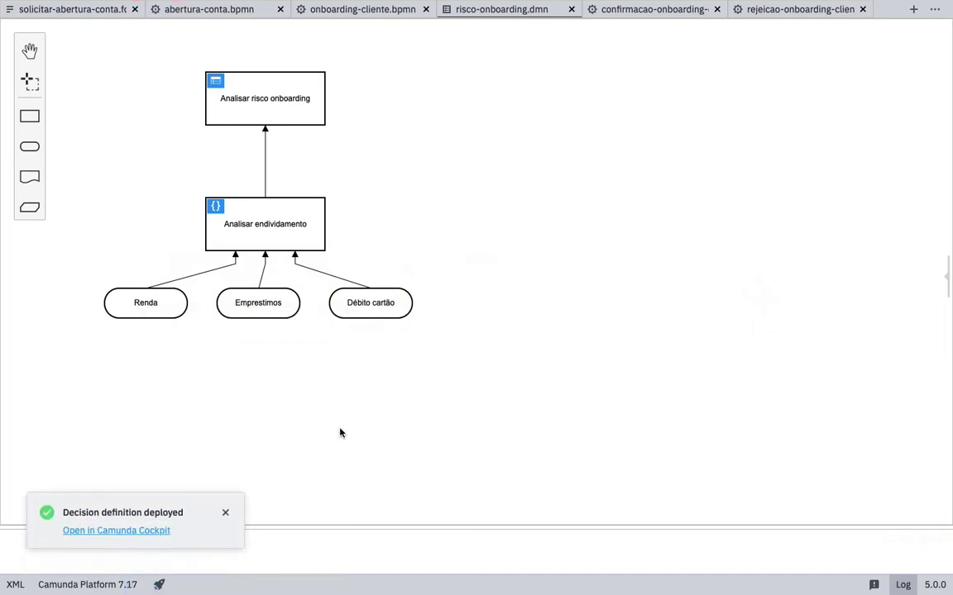
{"action": "key", "text": "super+Tab"}
{"action": "key", "text": "super+Tab"}
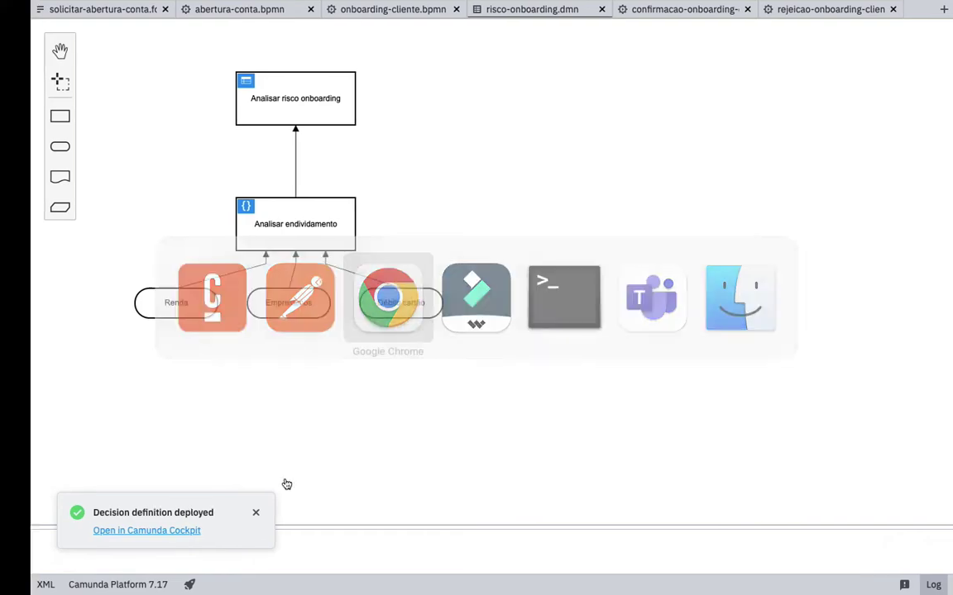
- Reload Cockpit and inspect the deployed Analisar endividamento and Analisar risco onboarding decision tables
{"action": "left_click", "coordinate": [56, 40]}
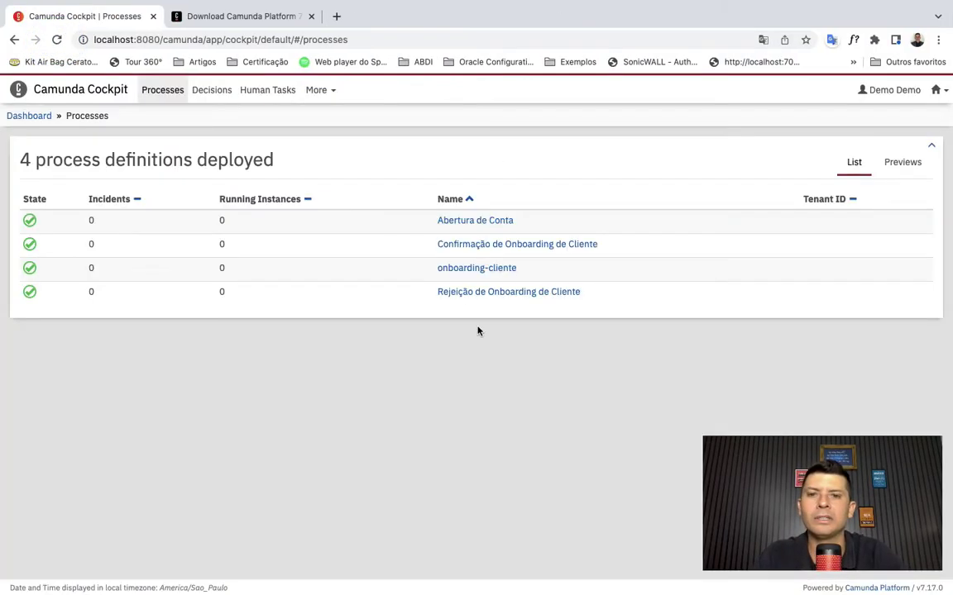
{"action": "left_click", "coordinate": [202, 91]}
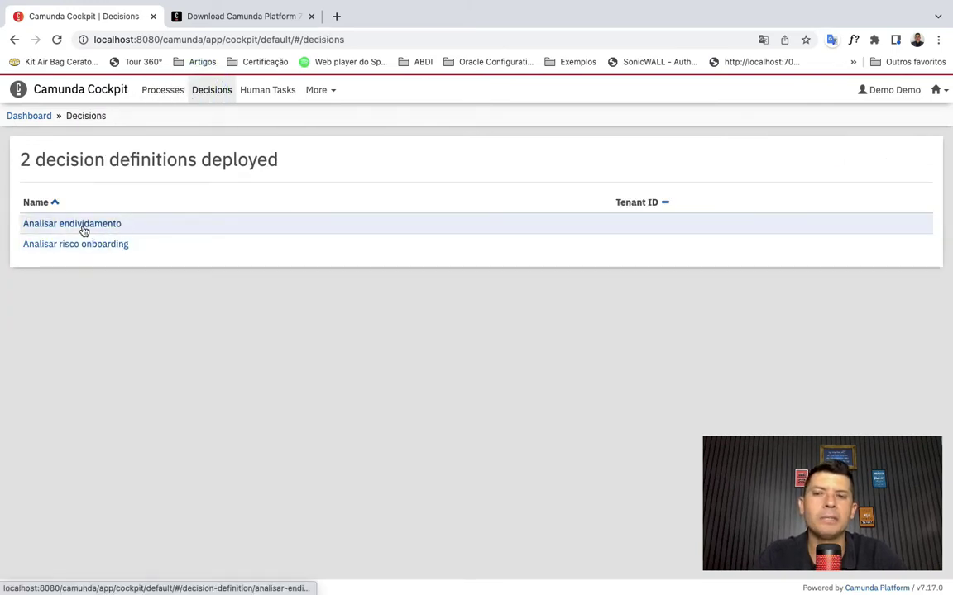
{"action": "left_click", "coordinate": [111, 227]}
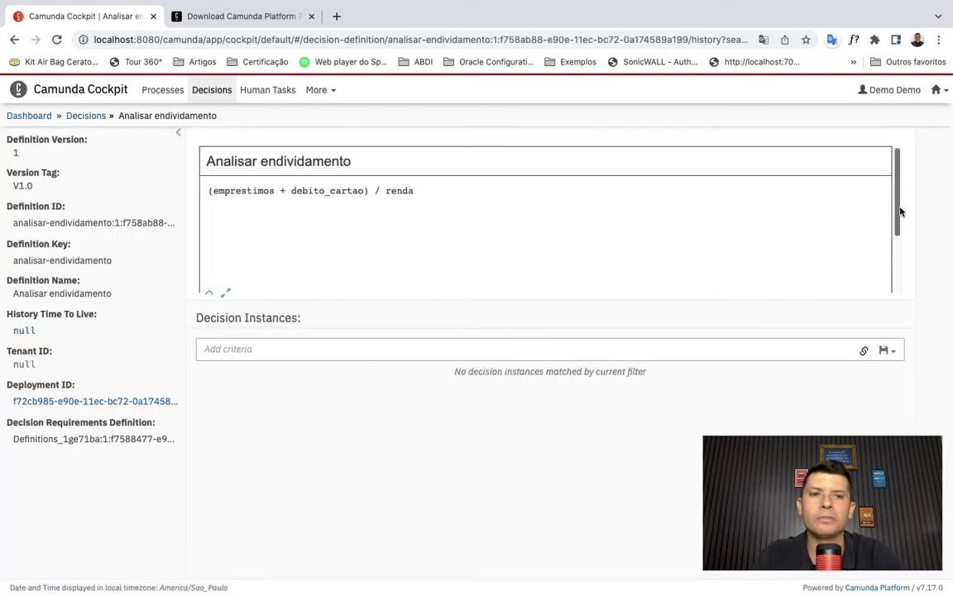
{"action": "mouse_move", "coordinate": [899, 210]}
{"action": "left_mouse_down"}
{"action": "mouse_move", "coordinate": [917, 291]}
{"action": "mouse_move", "coordinate": [901, 204]}
{"action": "left_mouse_up"}
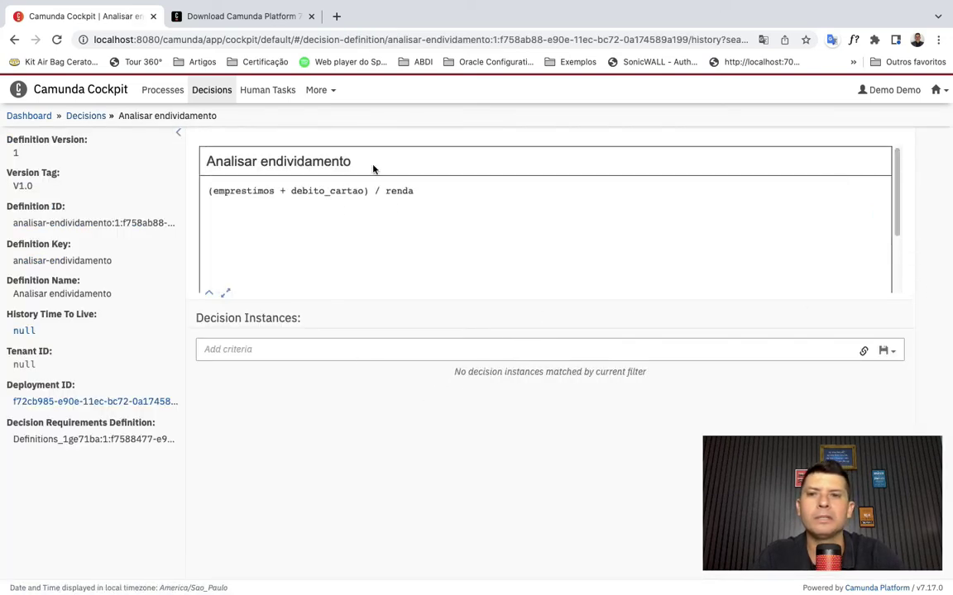
{"action": "left_click", "coordinate": [177, 134]}
{"action": "left_click", "coordinate": [88, 116]}
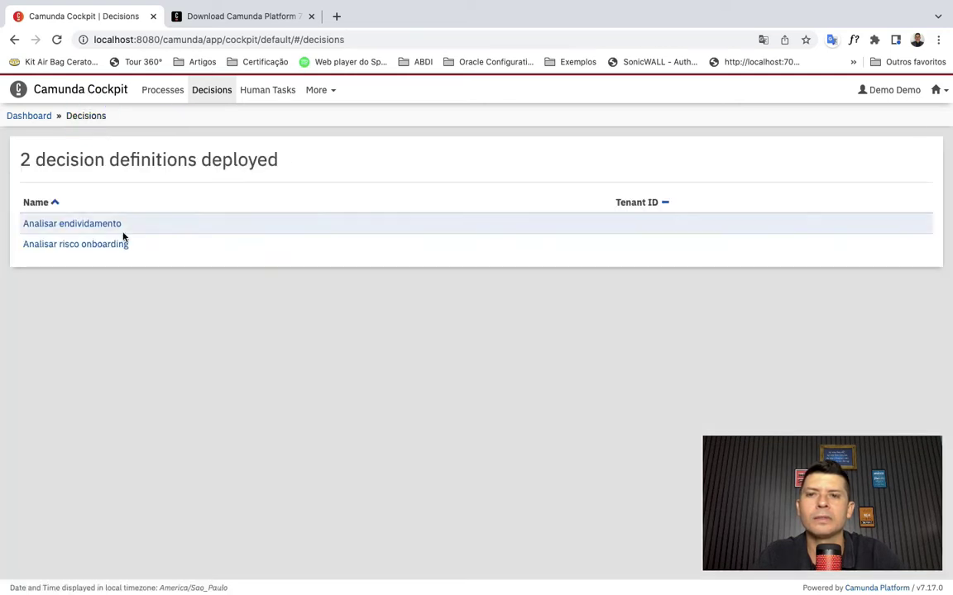
{"action": "left_click", "coordinate": [97, 246]}
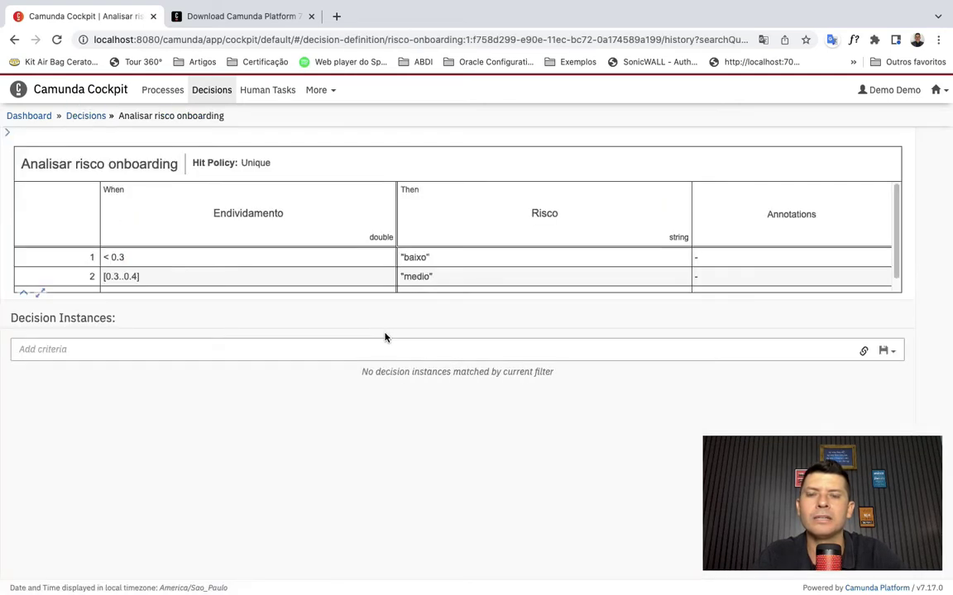
{"action": "left_click_drag", "start_coordinate": [648, 299], "coordinate": [650, 388]}
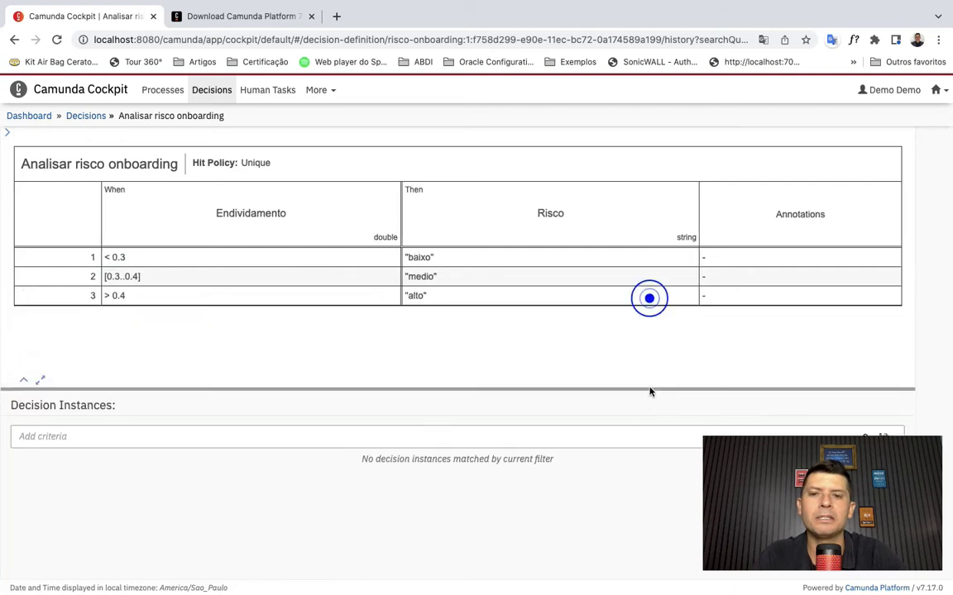
- Review the deployed onboarding-cliente process definition and its instances, then go to Tasklist
{"action": "left_click", "coordinate": [89, 90]}
{"action": "left_click", "coordinate": [161, 89]}
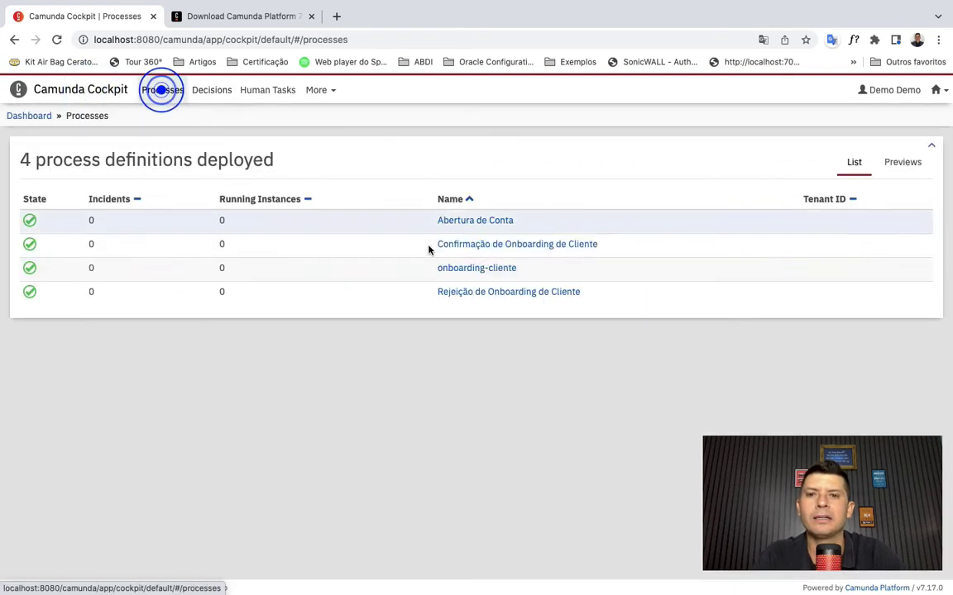
{"action": "left_click", "coordinate": [487, 269]}
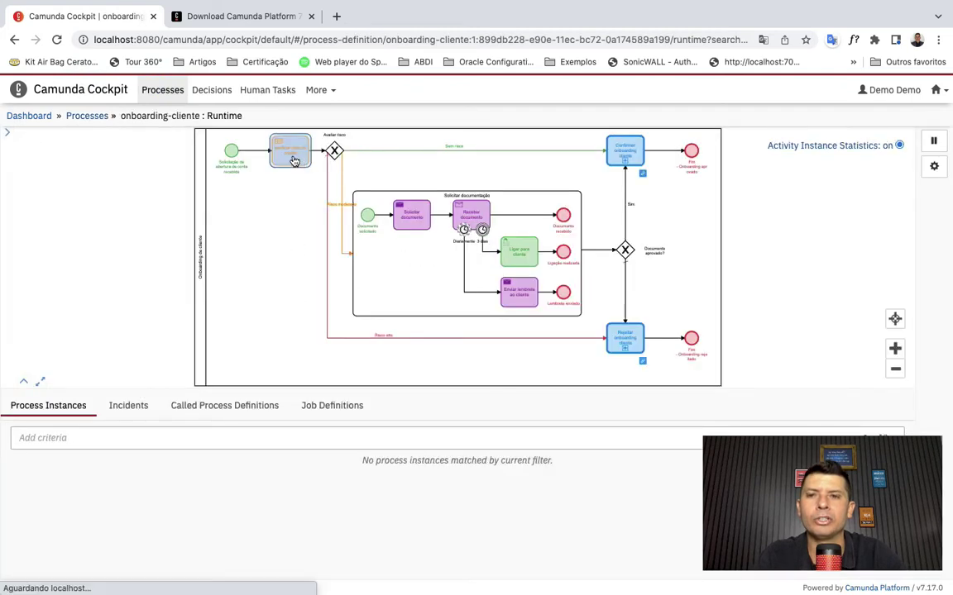
{"action": "left_click", "coordinate": [291, 154]}
{"action": "left_click", "coordinate": [106, 201]}
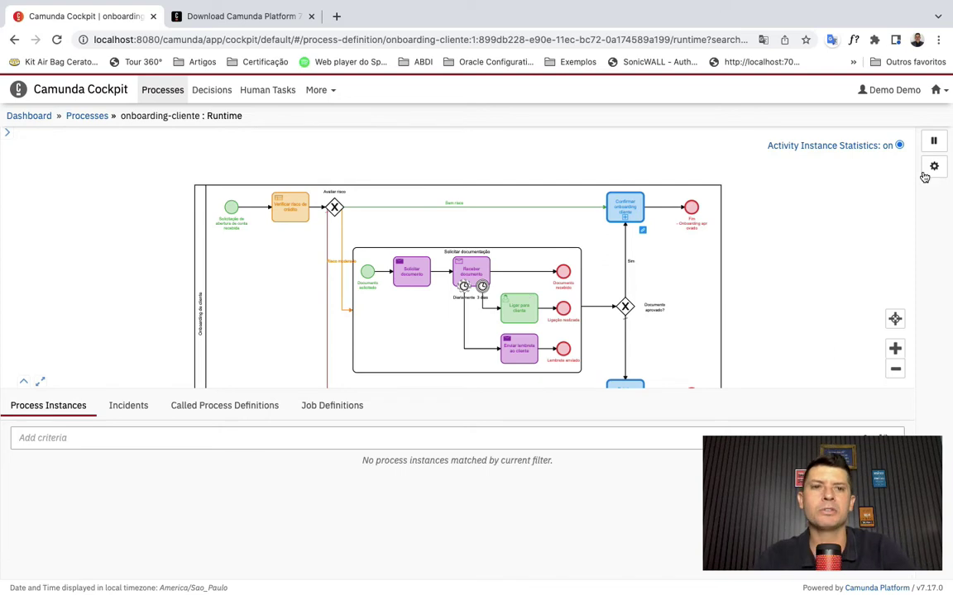
{"action": "left_click", "coordinate": [940, 91]}
{"action": "left_click", "coordinate": [867, 130]}
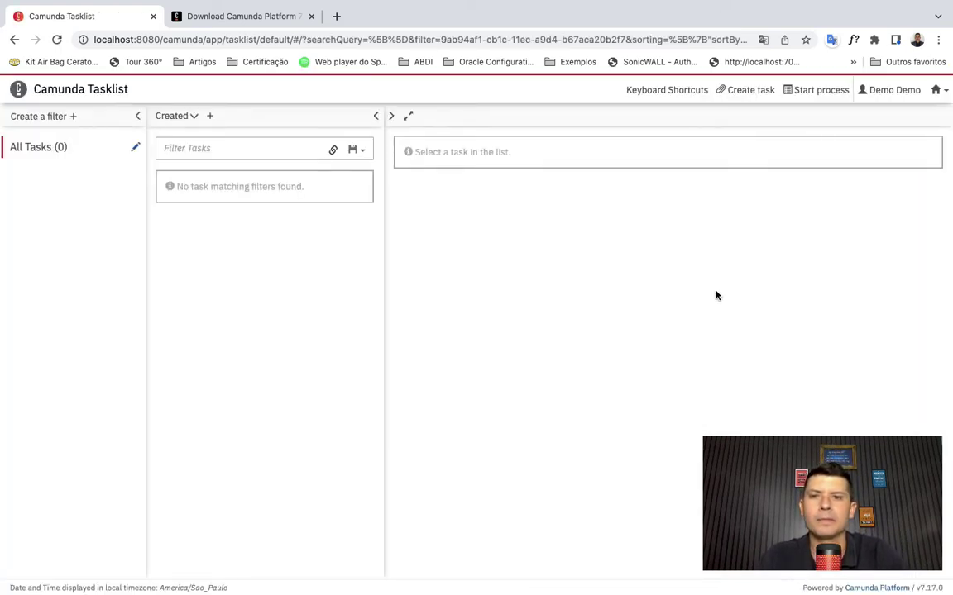
- Open the Abertura de Conta start form and enter the customer's name and e-mail
{"action": "left_click", "coordinate": [815, 91]}
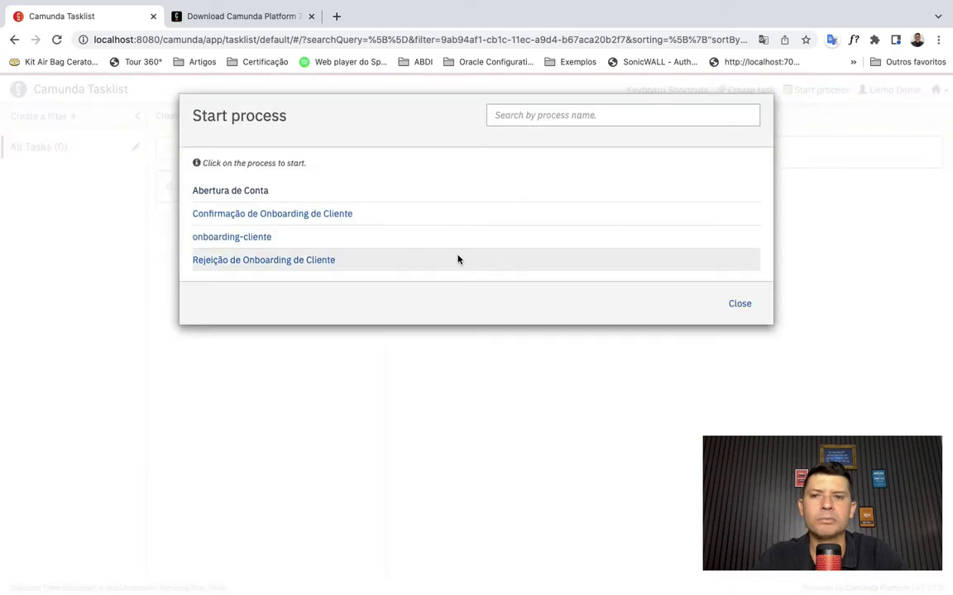
{"action": "left_click", "coordinate": [232, 191]}
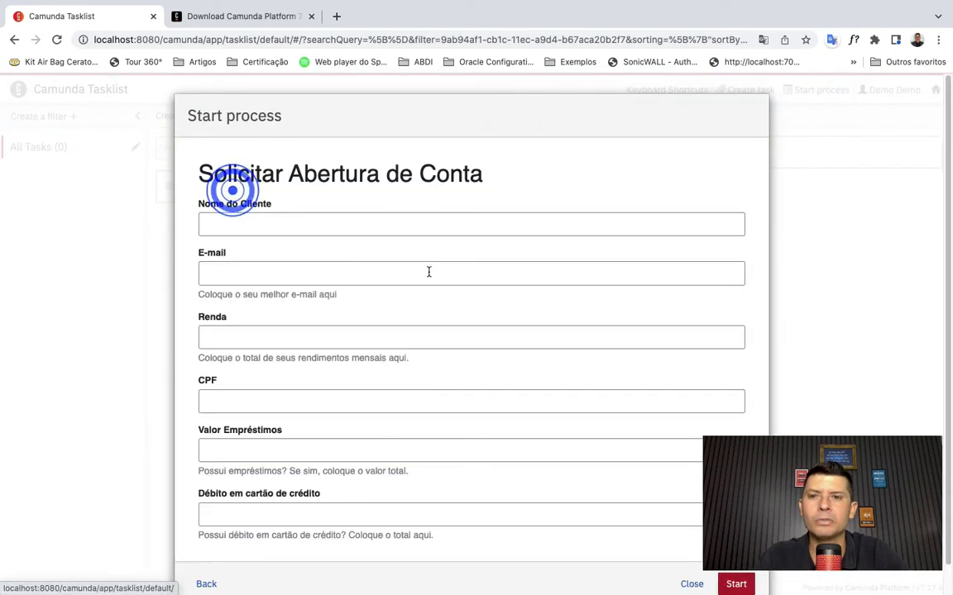
{"action": "left_click", "coordinate": [336, 225]}
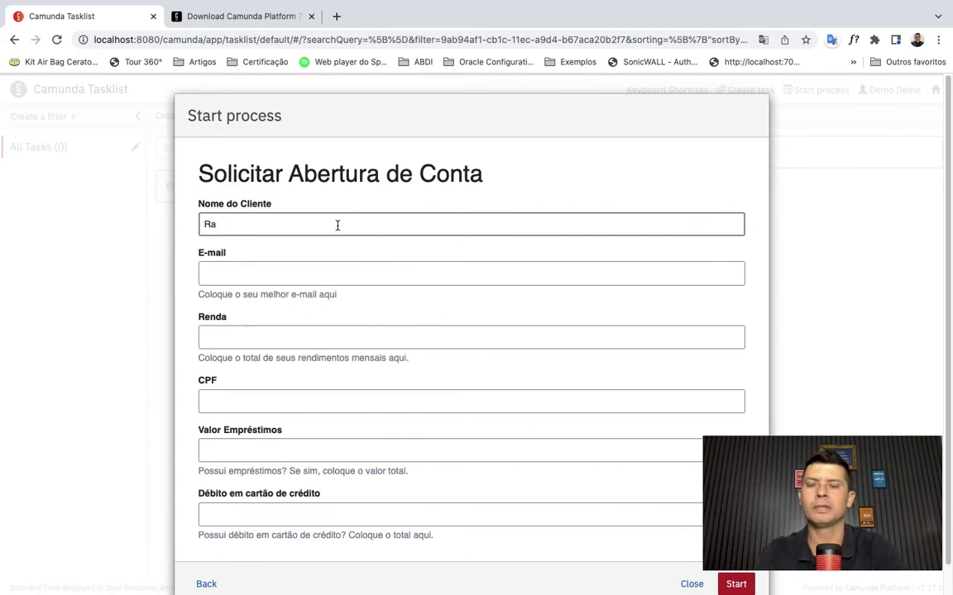
{"action": "type", "text": "Raimundo"}
{"action": "key", "text": "Tab"}
{"action": "type", "text": "raimu"}
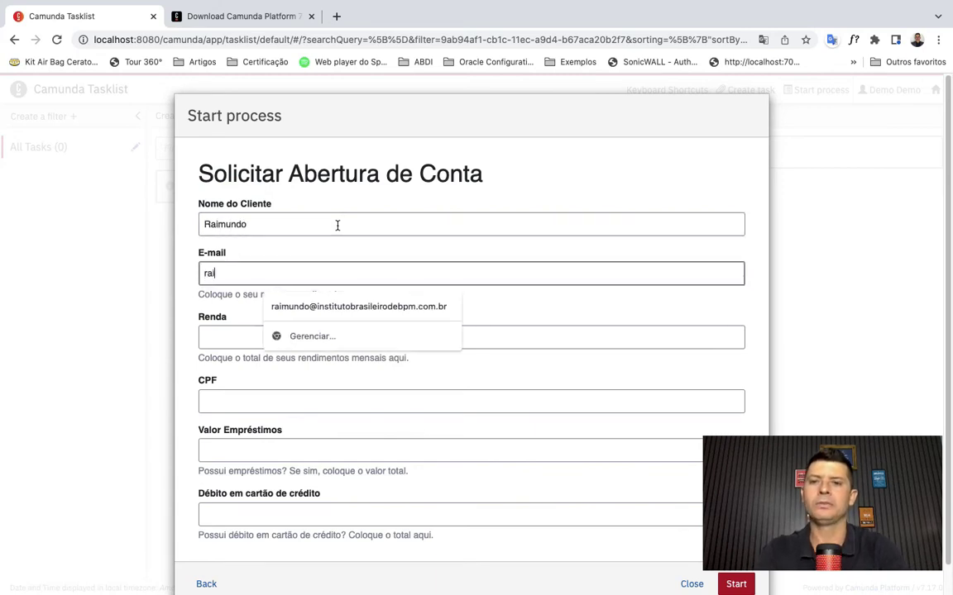
{"action": "left_click", "coordinate": [336, 309]}
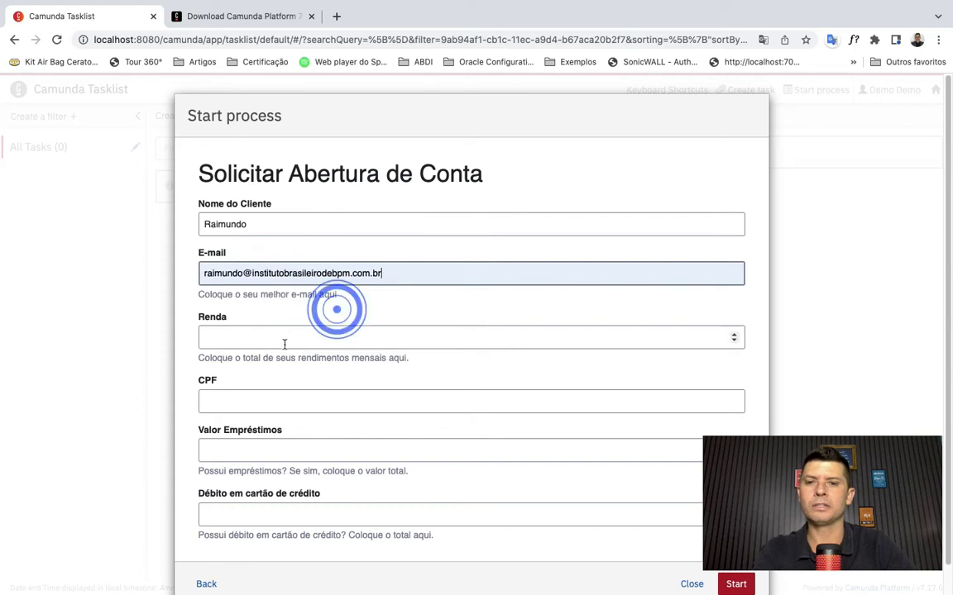
{"action": "left_click", "coordinate": [282, 336]}
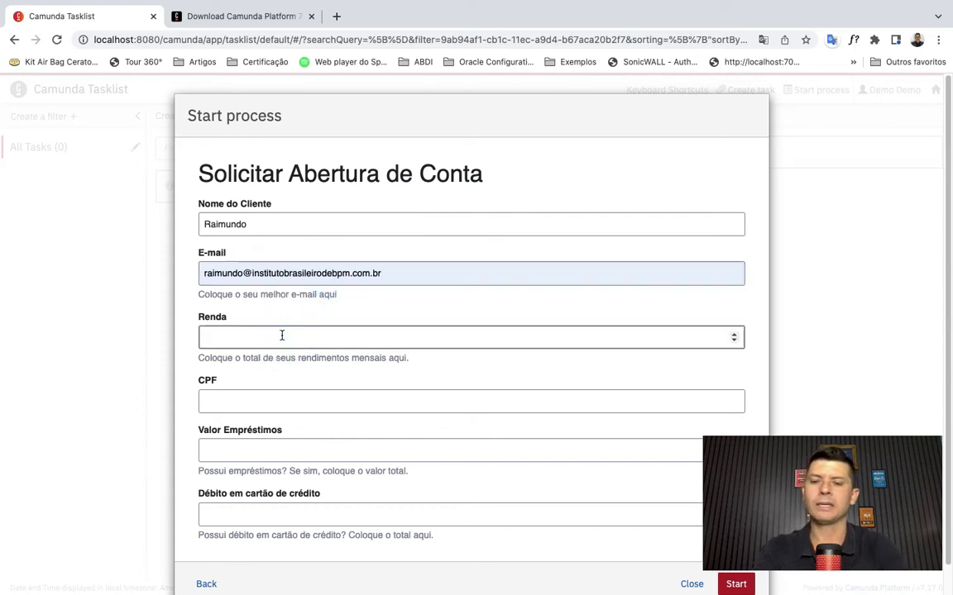
- Enter Renda 20000, the CPF number, loans 1200 and card debt 120, and start the process
{"action": "key", "text": "Tab"}
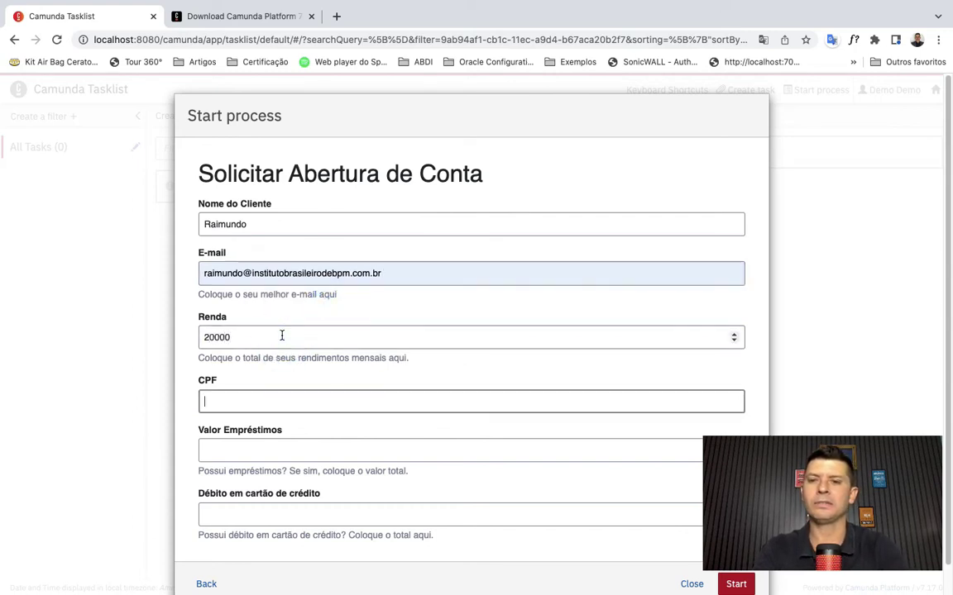
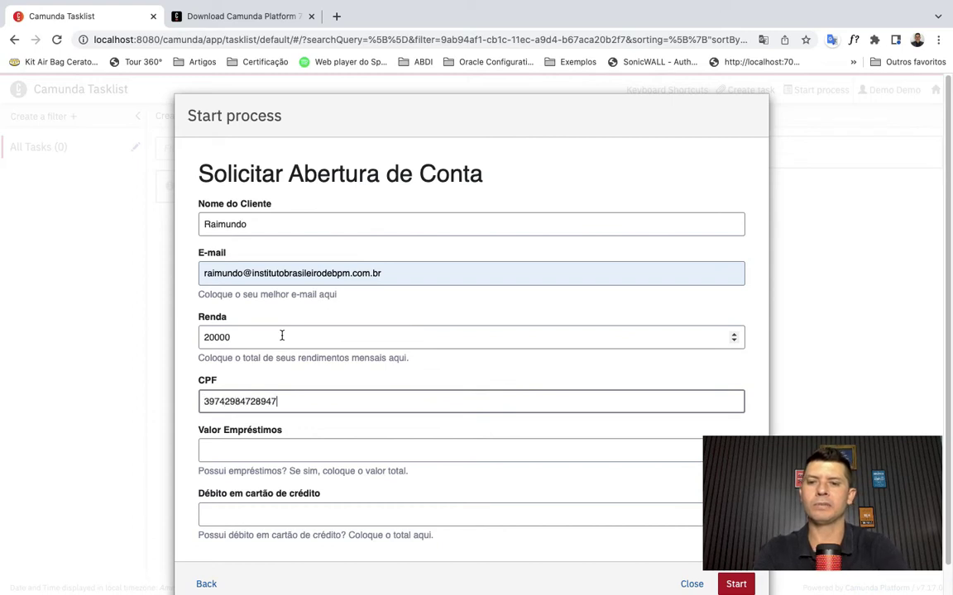
{"action": "left_click", "coordinate": [261, 454]}
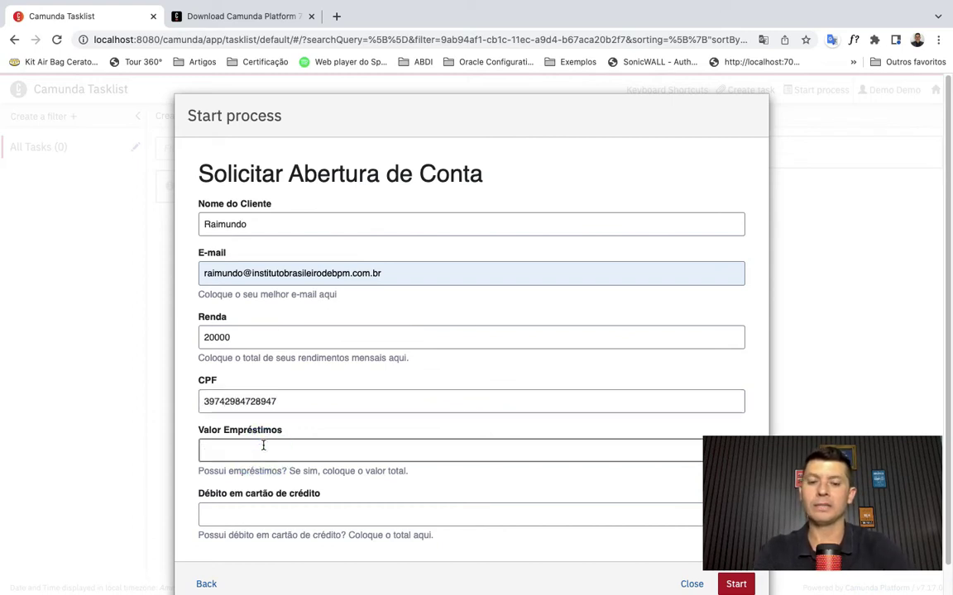
{"action": "type", "text": "1200"}
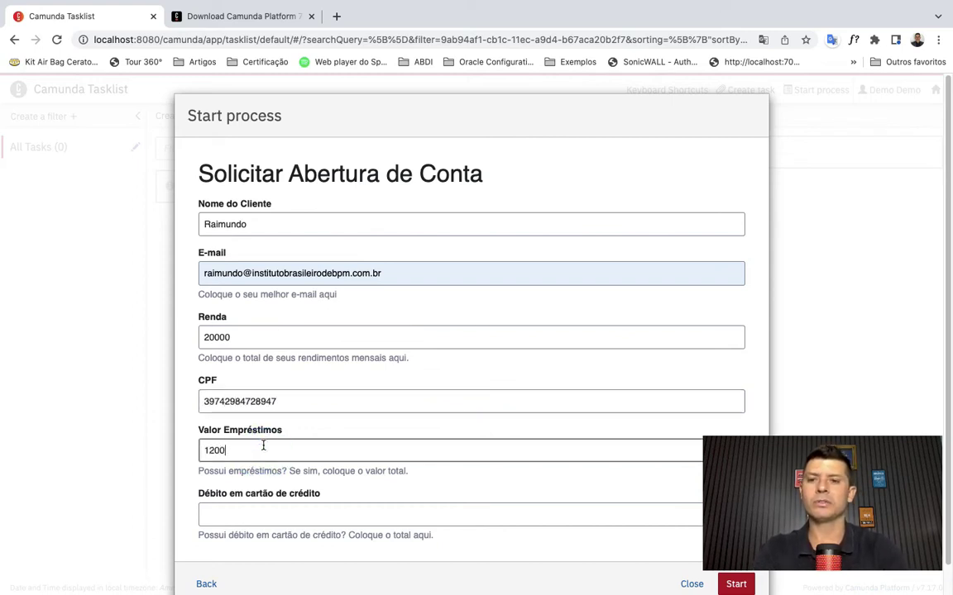
{"action": "key", "text": "Tab"}
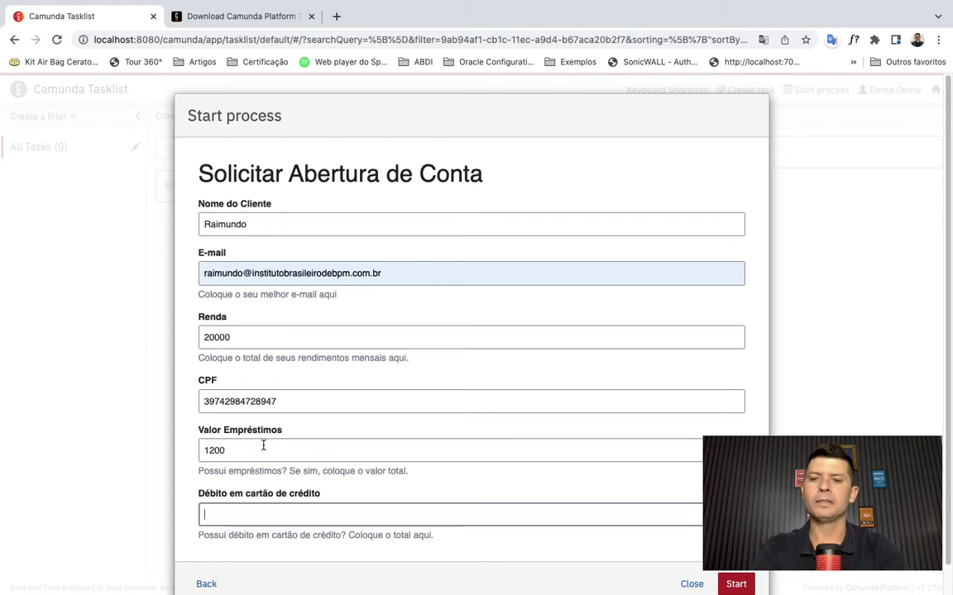
{"action": "type", "text": "120"}
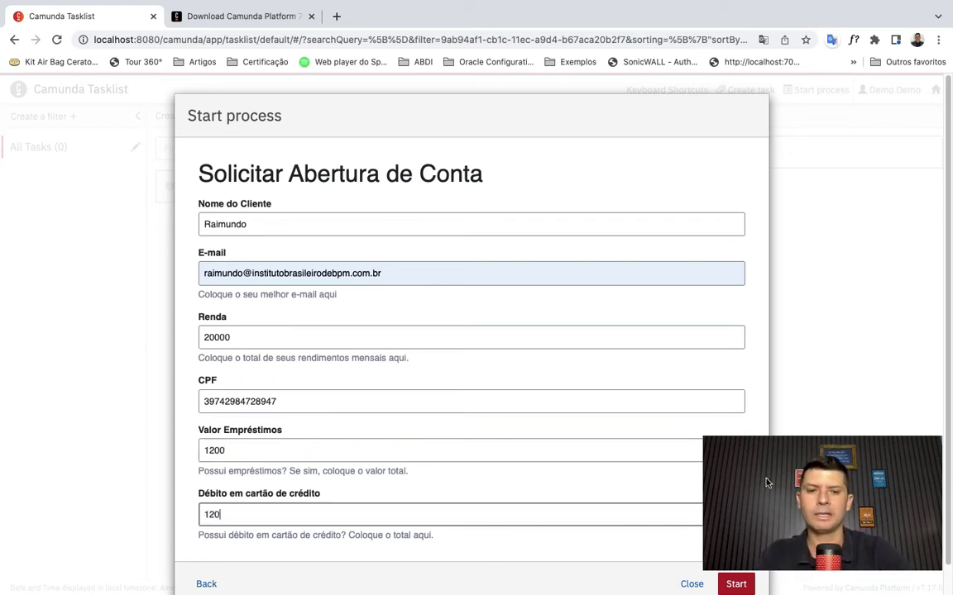
{"action": "left_click", "coordinate": [736, 587]}
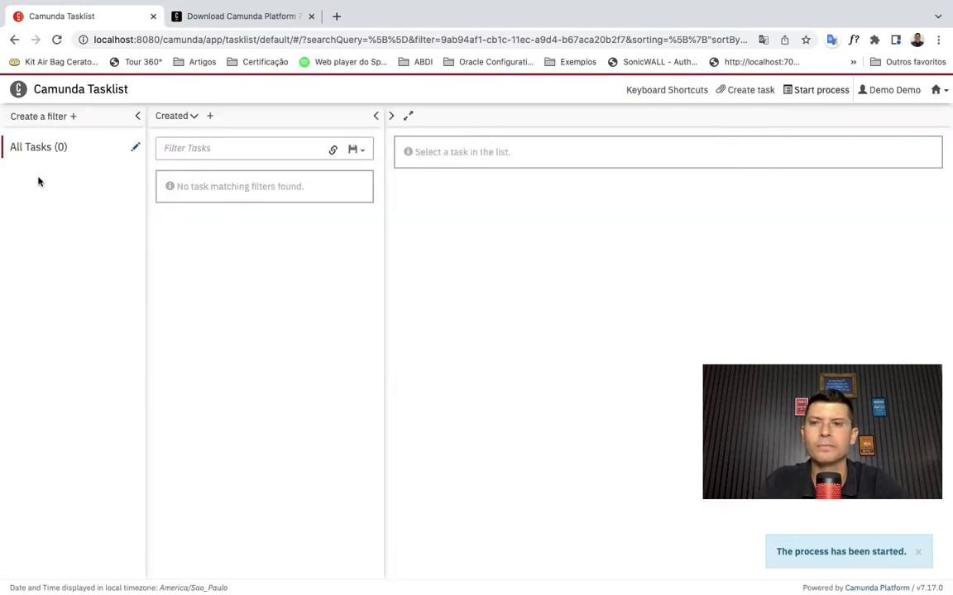
- Open the Verificar valores aprovação task and view its process diagram, then switch to Cockpit
{"action": "left_click", "coordinate": [43, 149]}
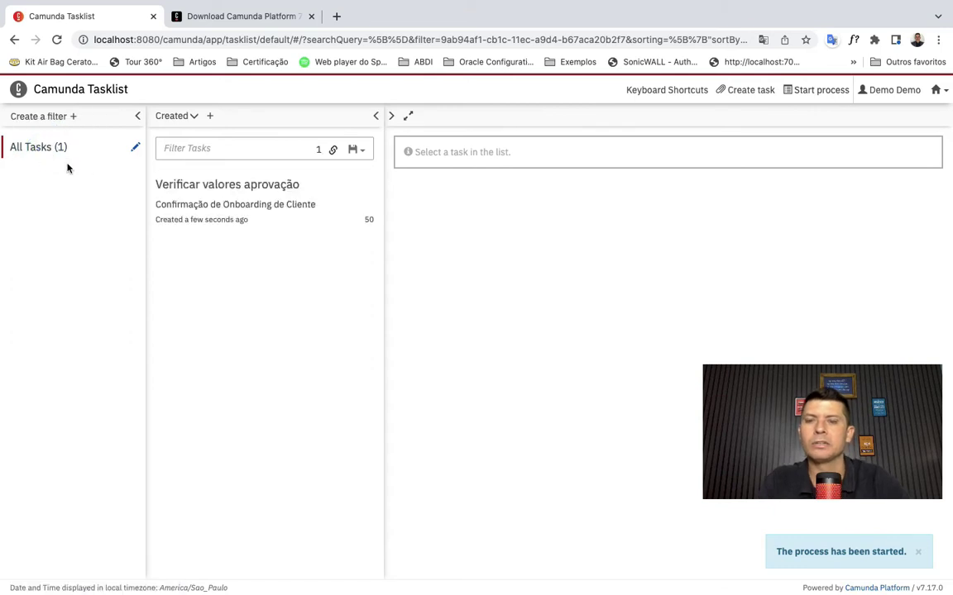
{"action": "left_click", "coordinate": [231, 207]}
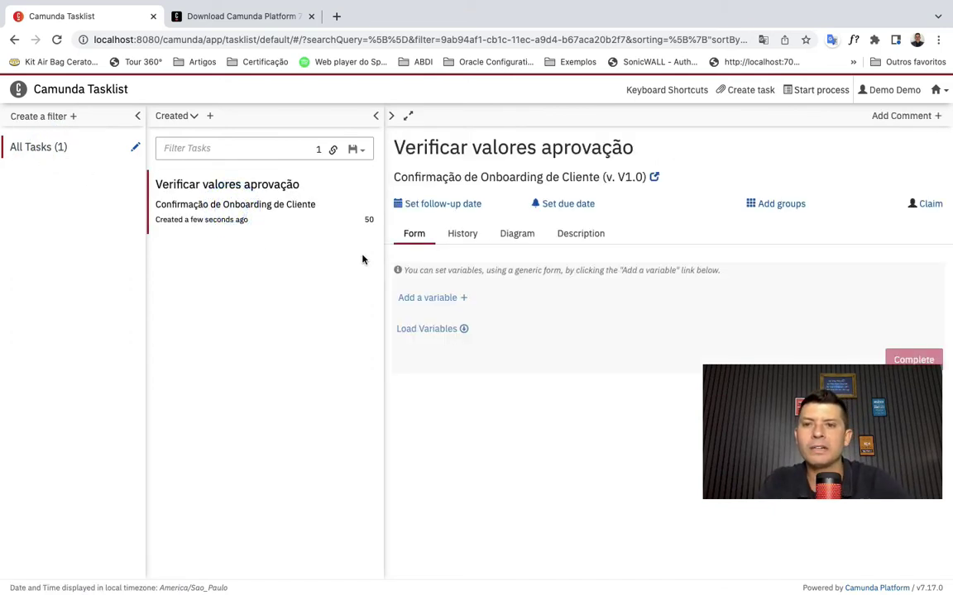
{"action": "left_click", "coordinate": [524, 238]}
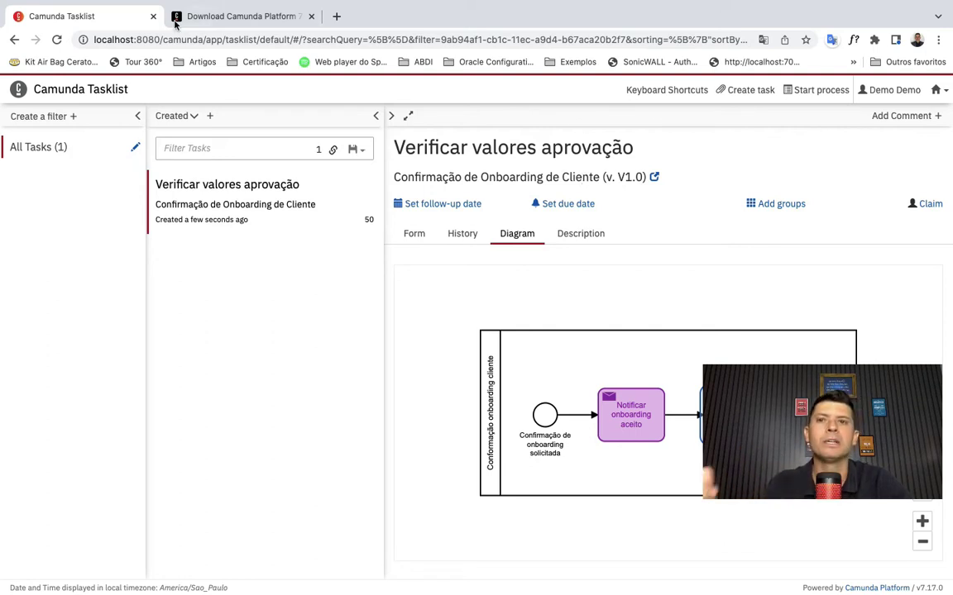
{"action": "left_click", "coordinate": [939, 89]}
{"action": "left_click", "coordinate": [876, 132]}
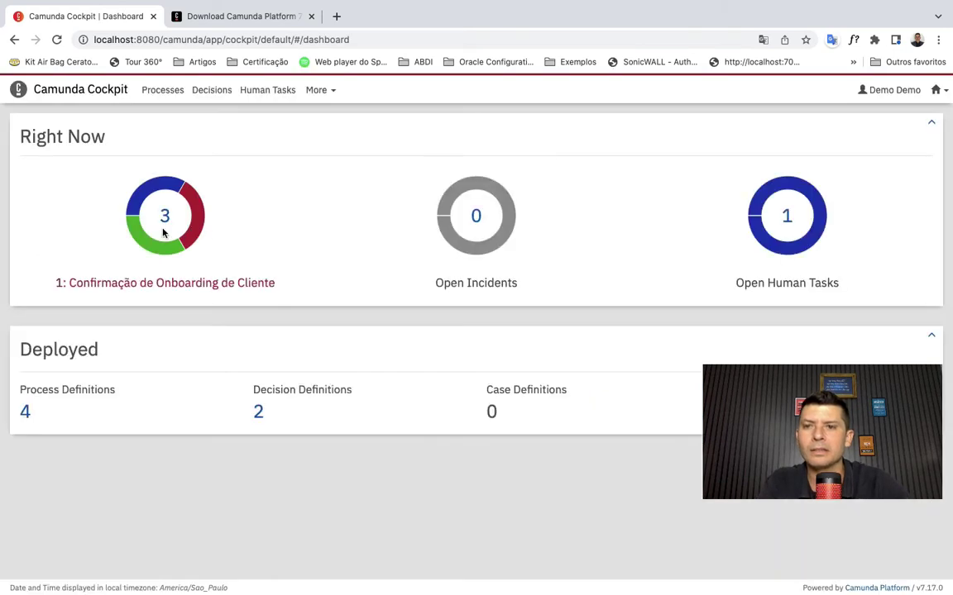
- Open the onboarding-cliente definition, zoom into its diagram and list its called process definitions
{"action": "left_click", "coordinate": [162, 89]}
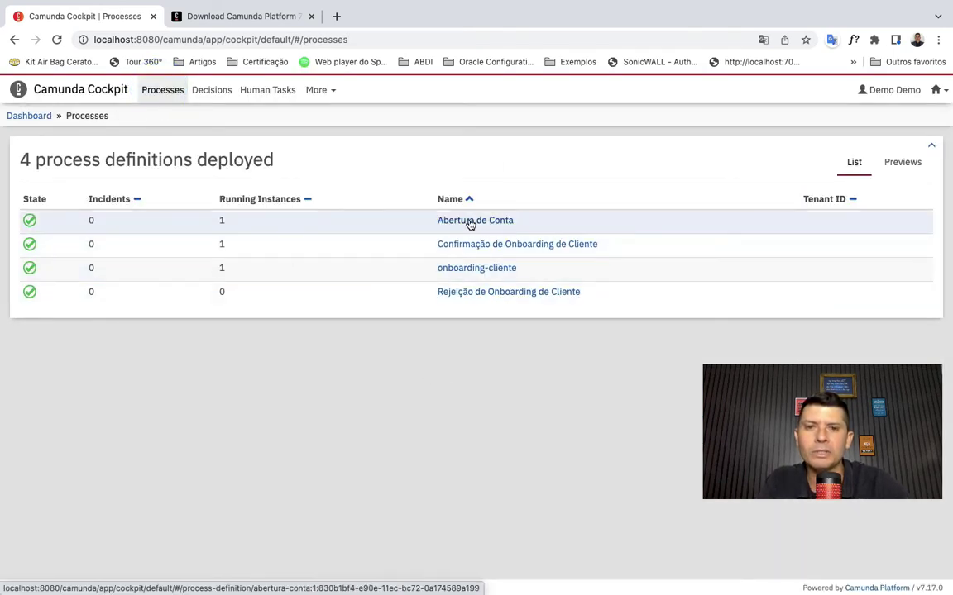
{"action": "left_click", "coordinate": [477, 268]}
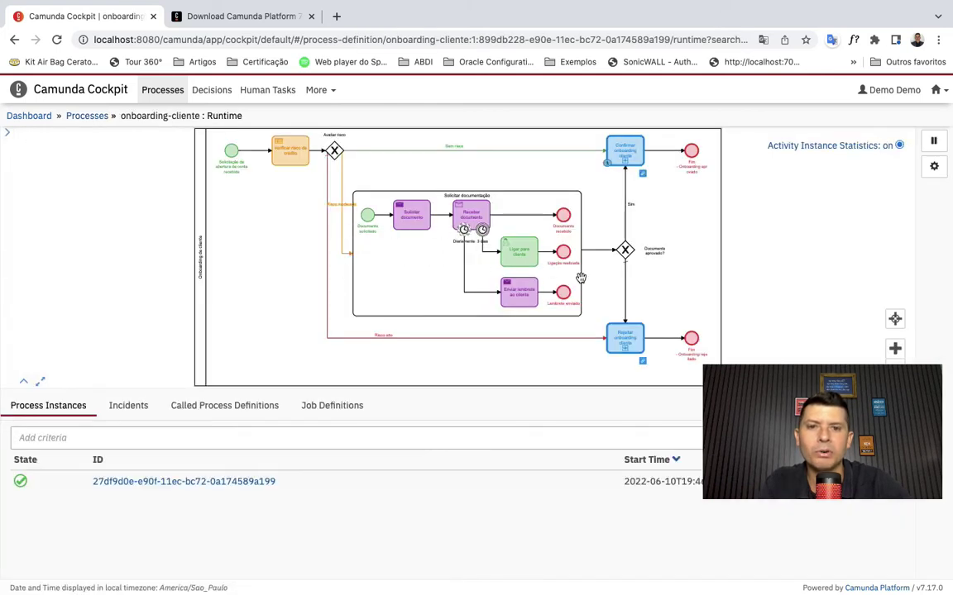
{"action": "left_click", "coordinate": [895, 348]}
{"action": "left_click", "coordinate": [897, 350]}
{"action": "left_click_drag", "start_coordinate": [864, 244], "coordinate": [856, 311]}
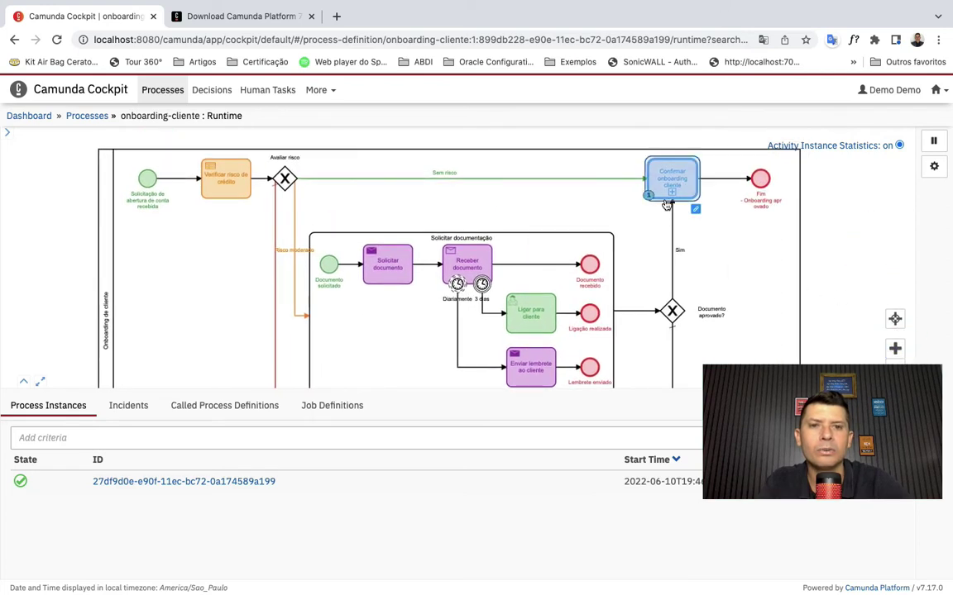
{"action": "left_click", "coordinate": [228, 408]}
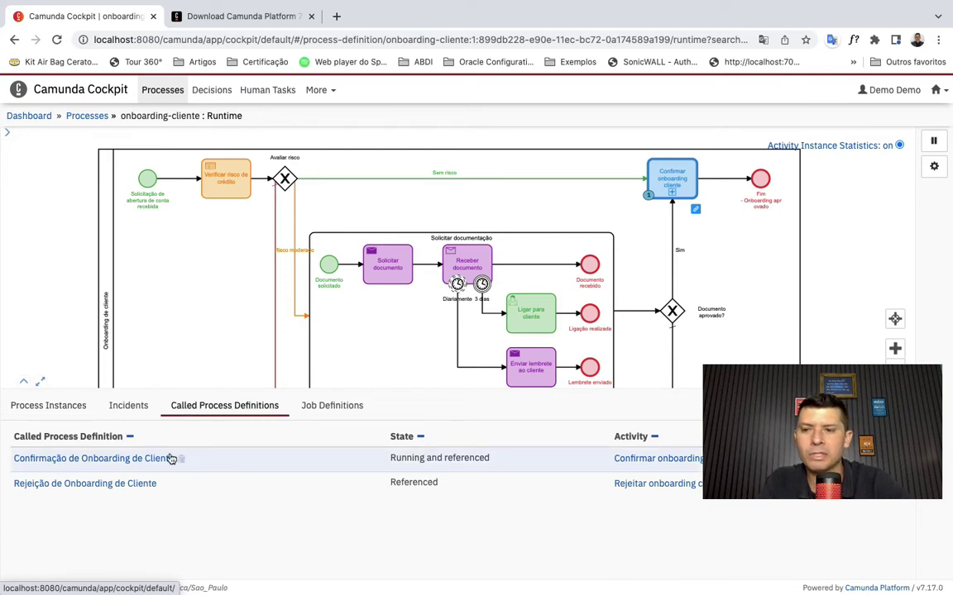
- Follow the running instance to its called Confirmação de Onboarding de Cliente instance, then reopen onboarding-cliente
{"action": "left_click", "coordinate": [48, 407]}
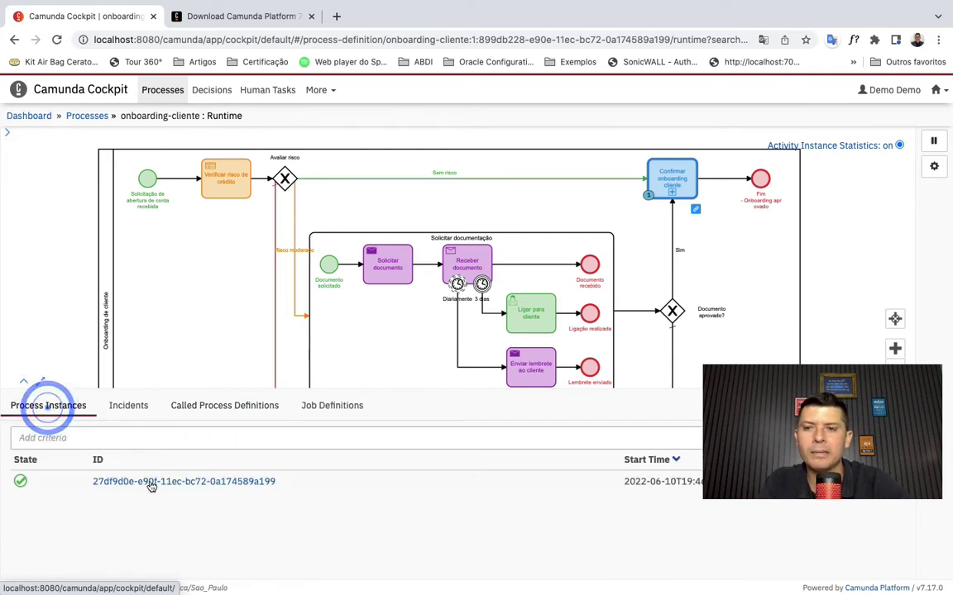
{"action": "left_click", "coordinate": [149, 480]}
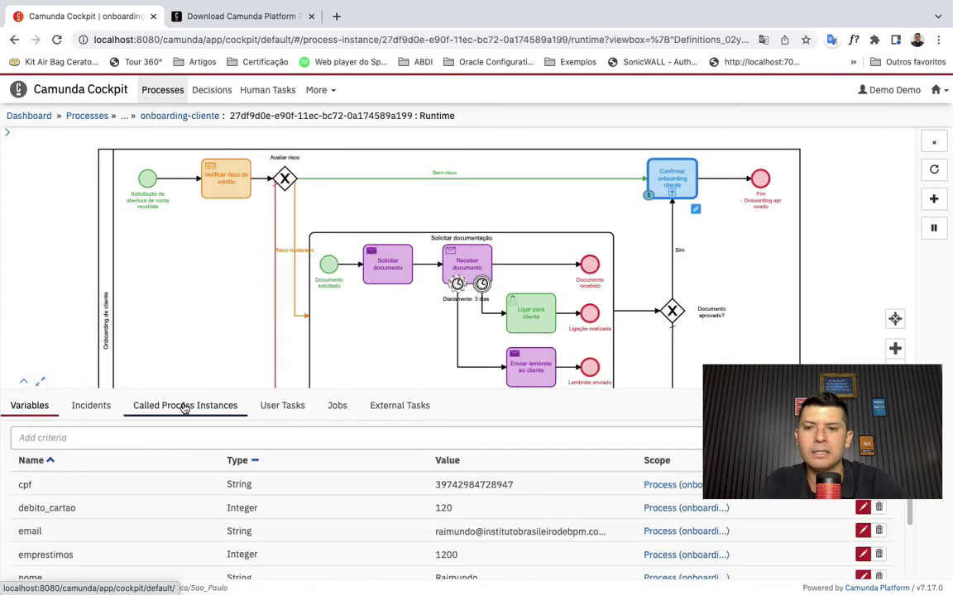
{"action": "left_click", "coordinate": [182, 409]}
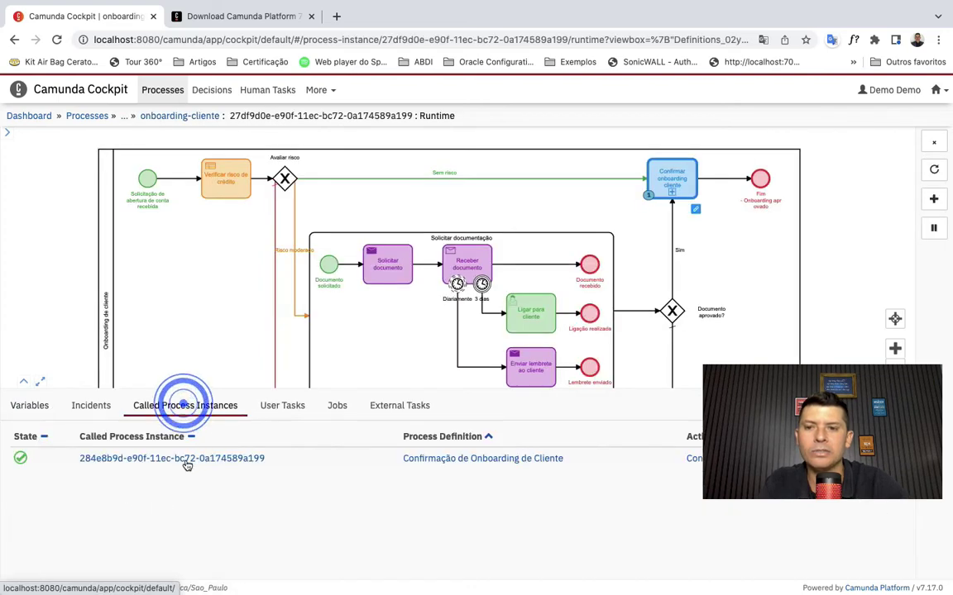
{"action": "left_click", "coordinate": [229, 458]}
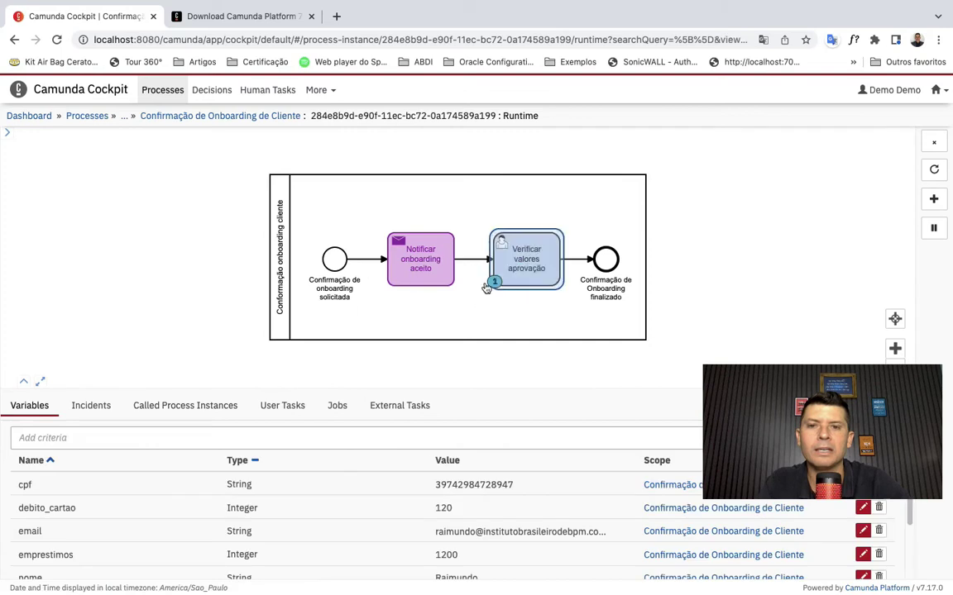
{"action": "left_click", "coordinate": [86, 119]}
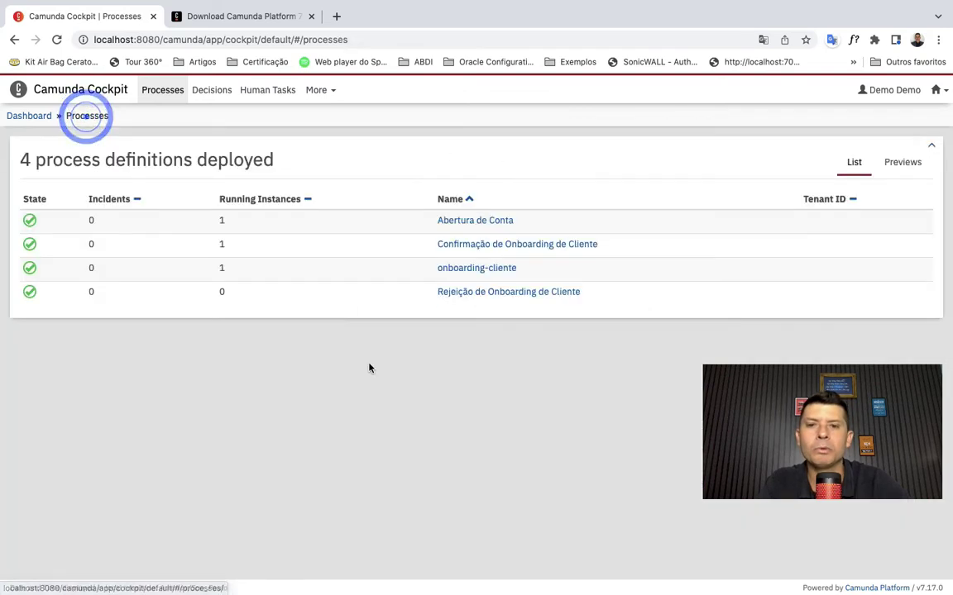
{"action": "left_click", "coordinate": [485, 270]}
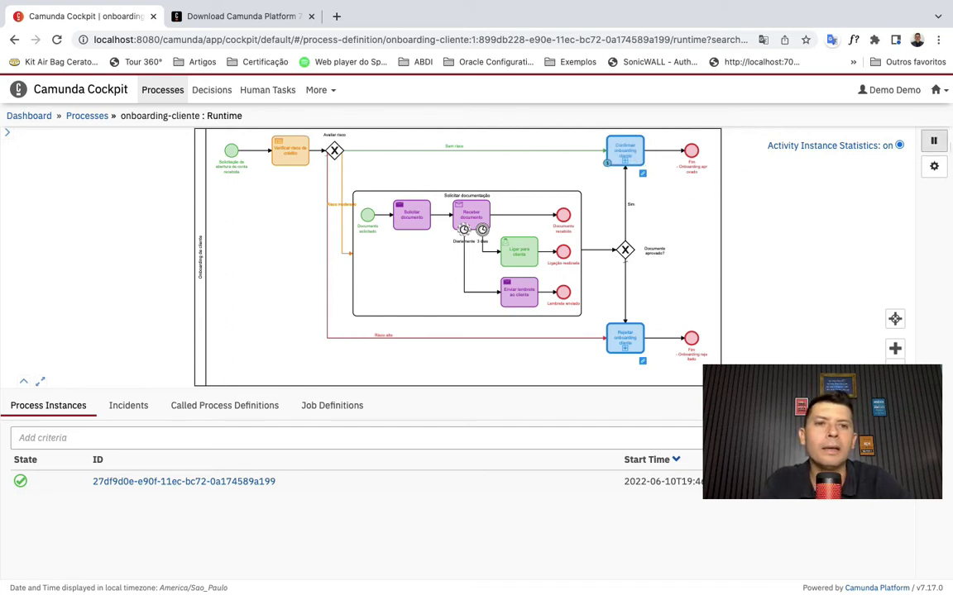
{"action": "left_click", "coordinate": [948, 92]}
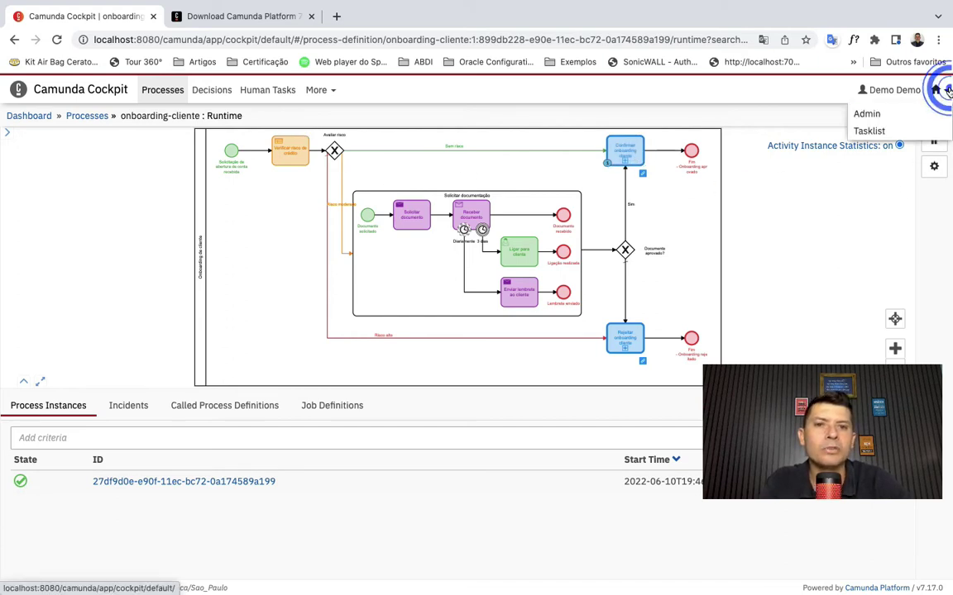
- Claim the Verificar valores aprovação task, load its variables (risco baixo) and complete it
{"action": "left_click", "coordinate": [877, 131]}
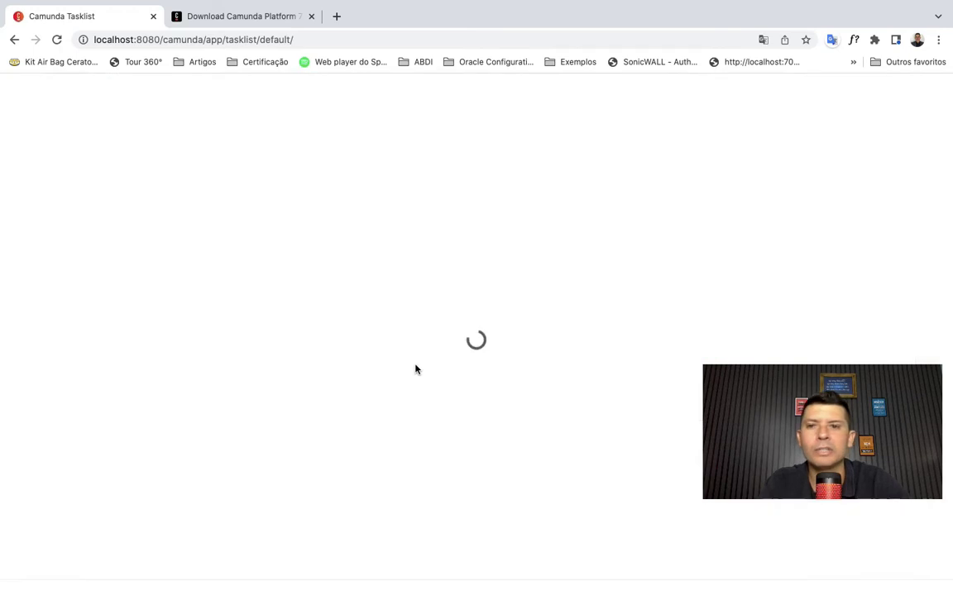
{"action": "left_click", "coordinate": [195, 199]}
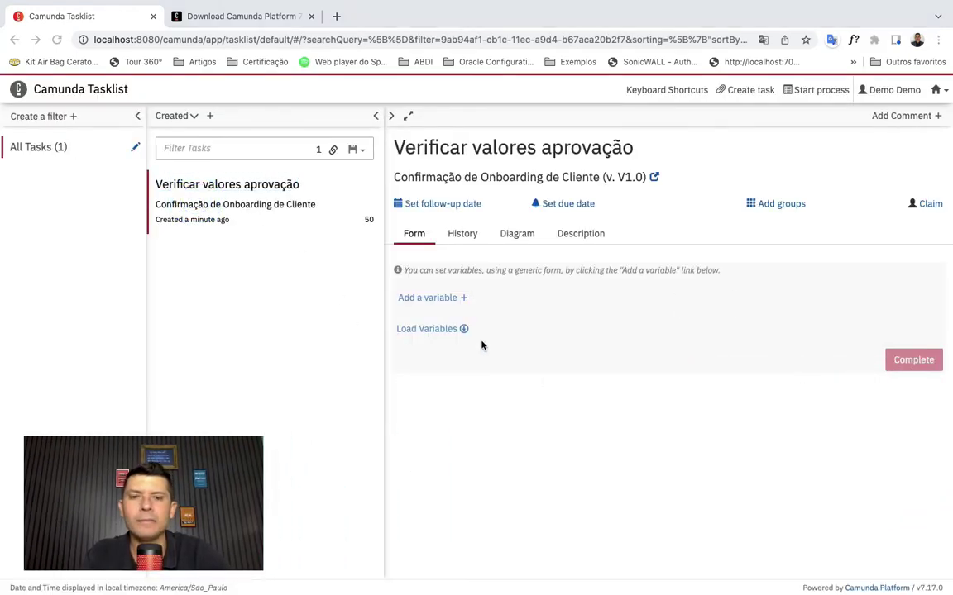
{"action": "left_click", "coordinate": [929, 204]}
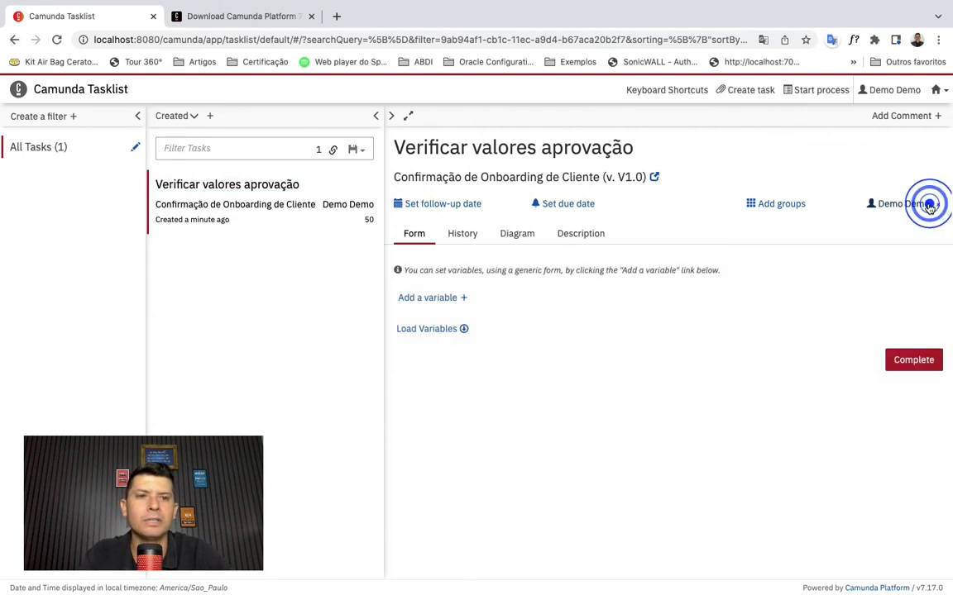
{"action": "left_click", "coordinate": [463, 328]}
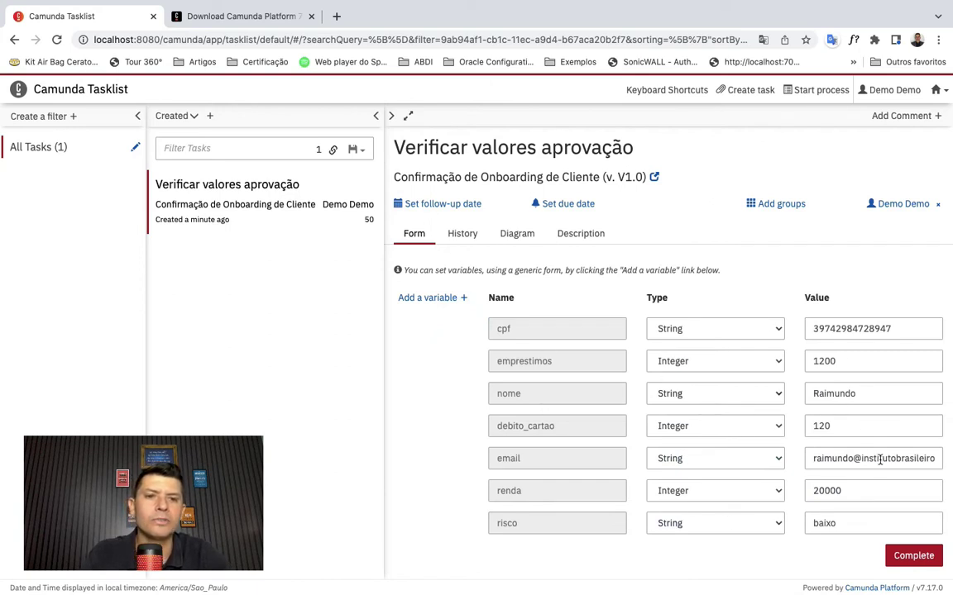
{"action": "double_click", "coordinate": [849, 521]}
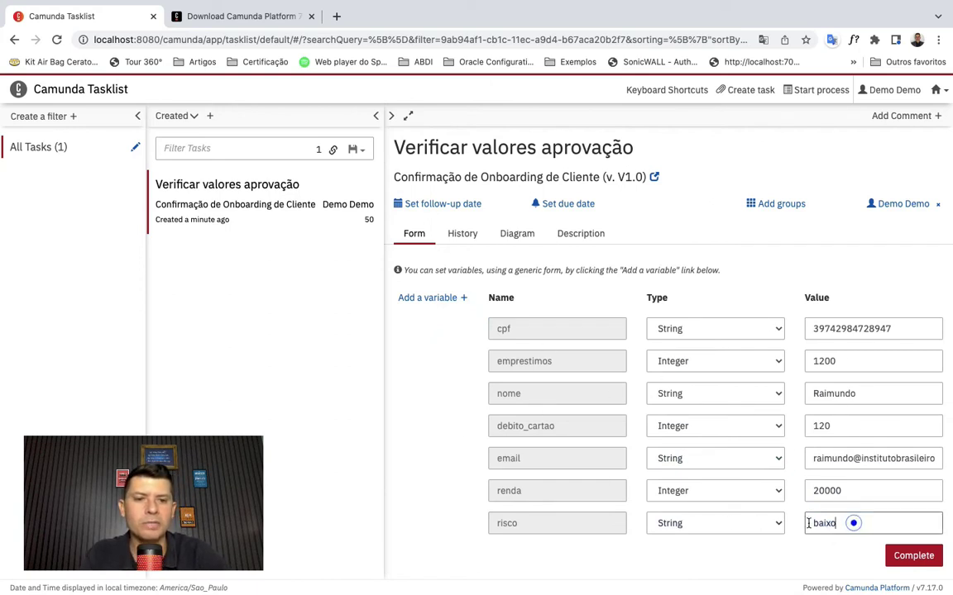
{"action": "left_click", "coordinate": [795, 563]}
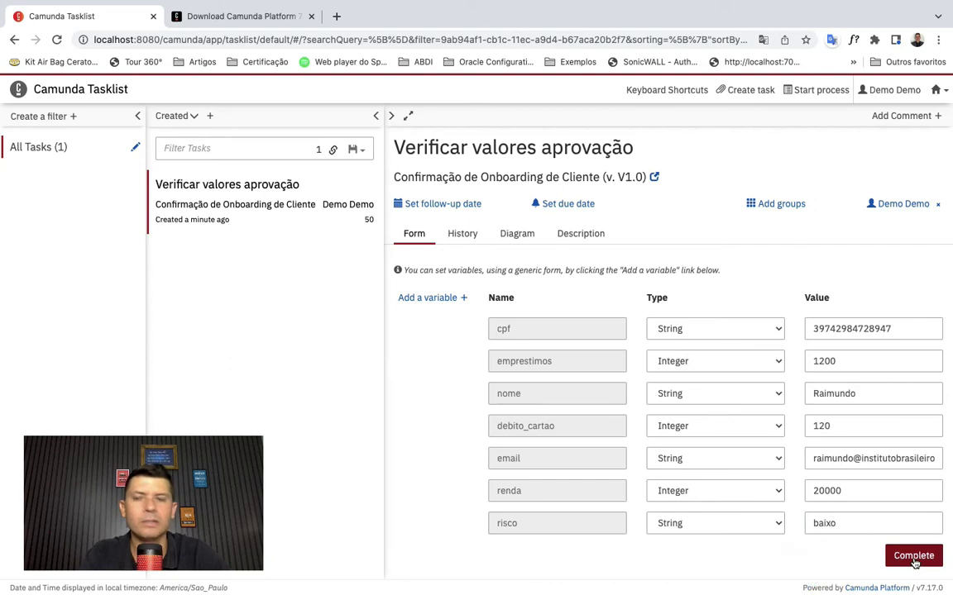
{"action": "left_click", "coordinate": [912, 557]}
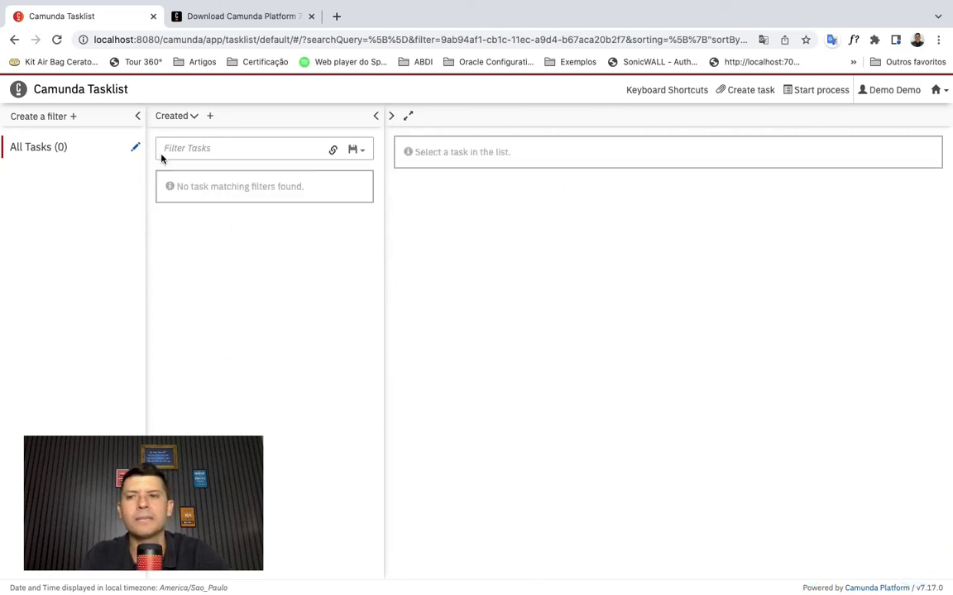
- Check the four deployed process definitions in Cockpit, then return to Tasklist
{"action": "left_click", "coordinate": [53, 146]}
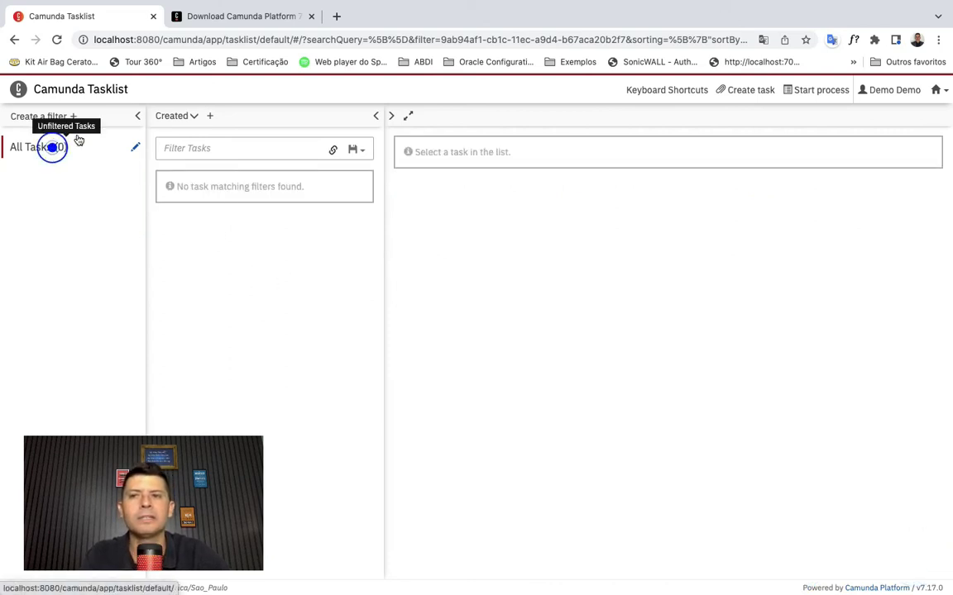
{"action": "left_click", "coordinate": [945, 93]}
{"action": "left_click", "coordinate": [874, 130]}
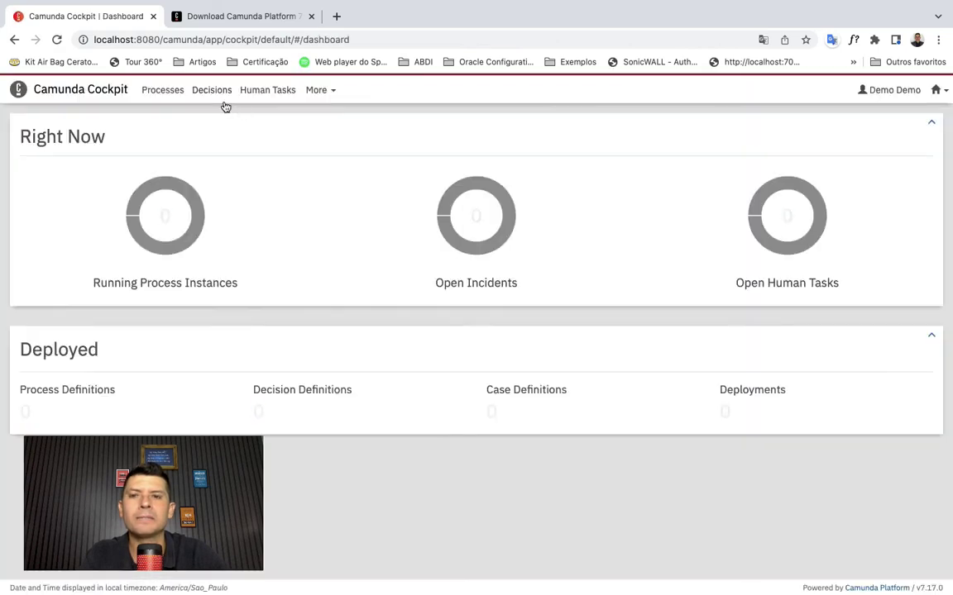
{"action": "left_click", "coordinate": [159, 90]}
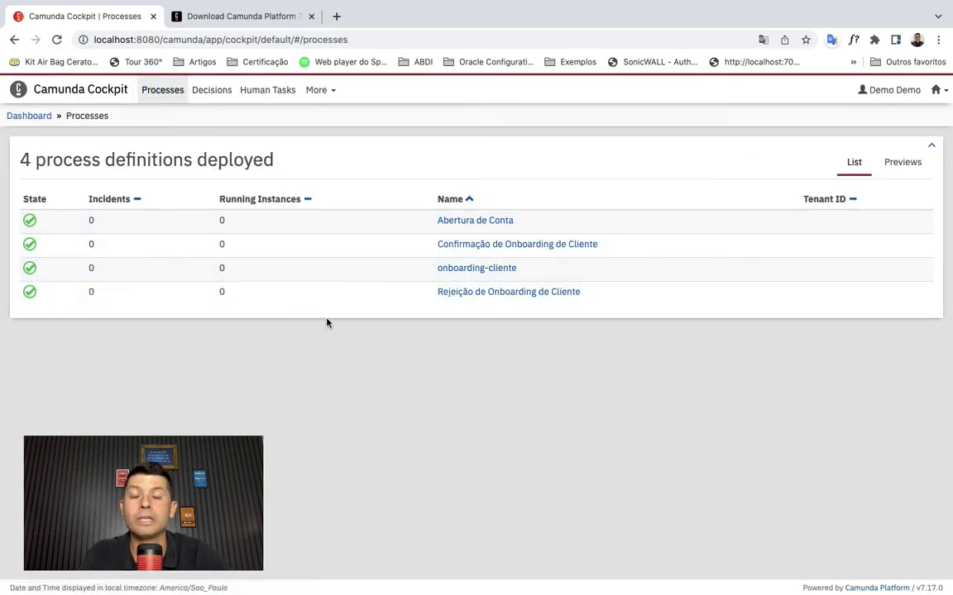
{"action": "left_click", "coordinate": [940, 90]}
{"action": "left_click", "coordinate": [867, 131]}
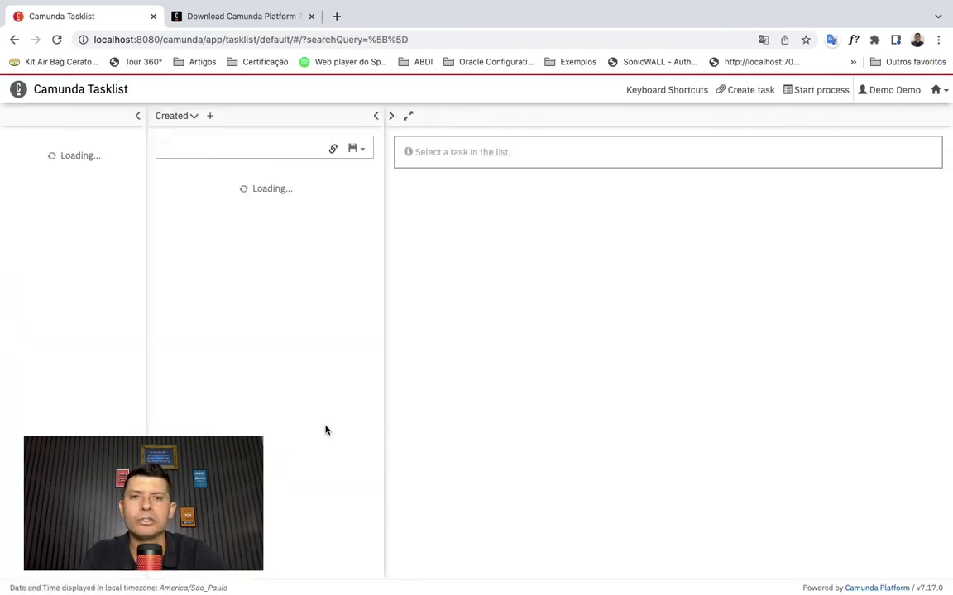
- Open the Abertura de Conta start form and fill in the client's name and e-mail
{"action": "left_click", "coordinate": [812, 91]}
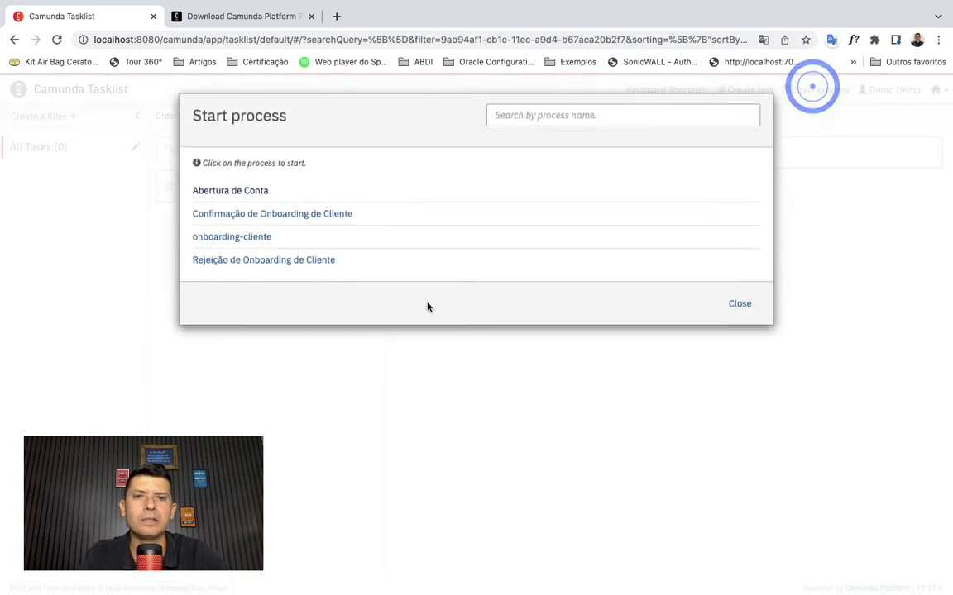
{"action": "left_click", "coordinate": [262, 191]}
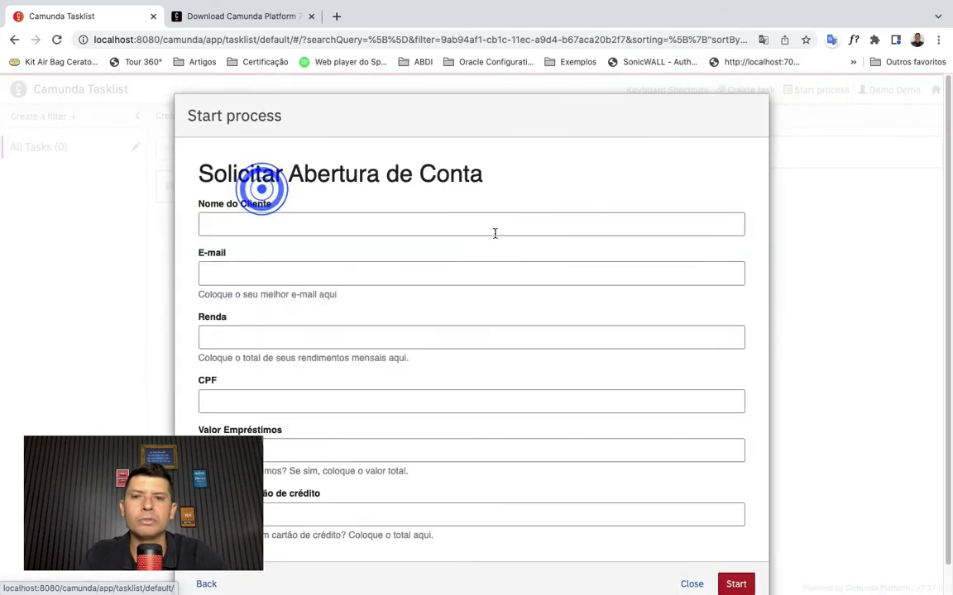
{"action": "left_click", "coordinate": [344, 219]}
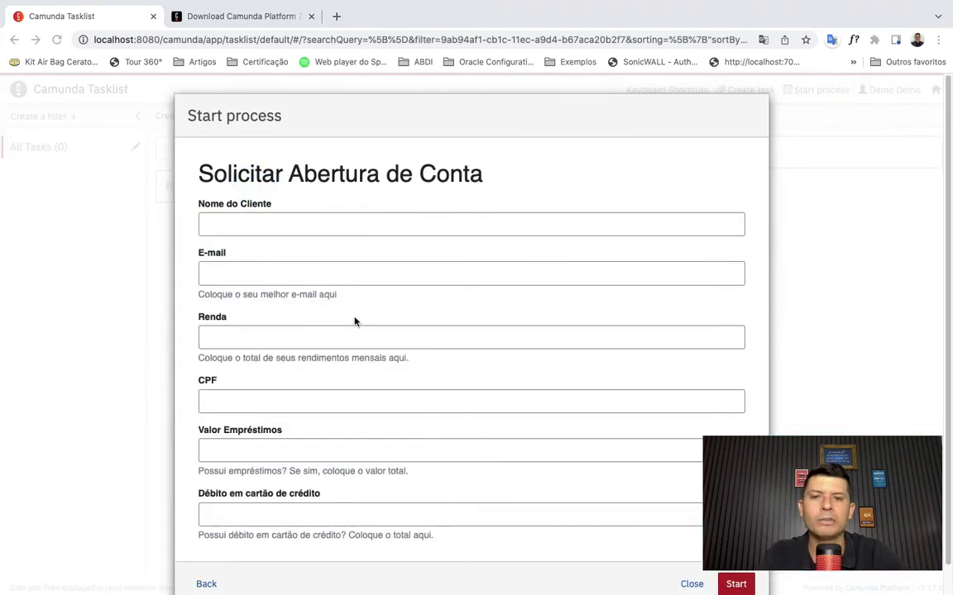
{"action": "left_click", "coordinate": [380, 218]}
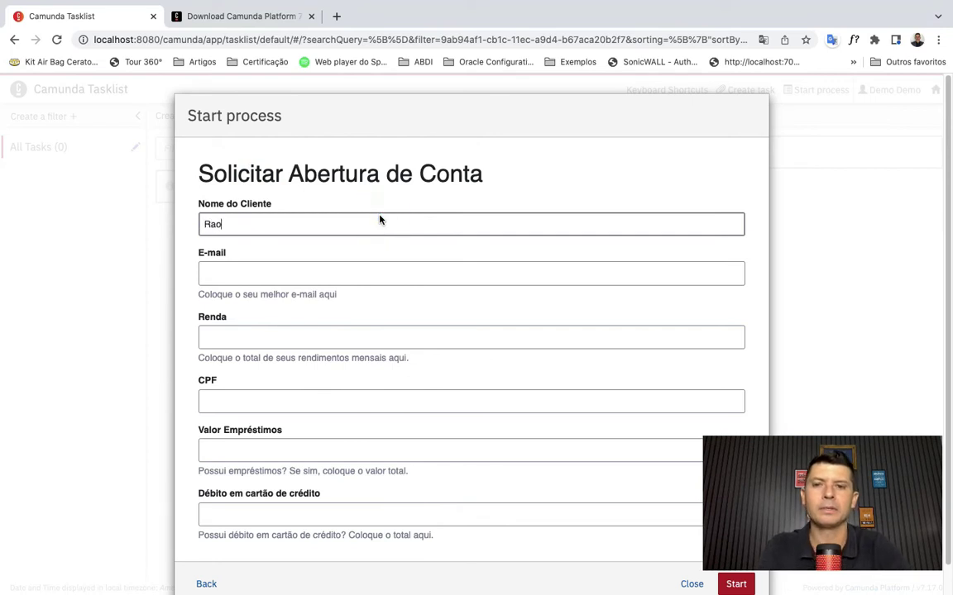
{"action": "type", "text": "Raimu"}
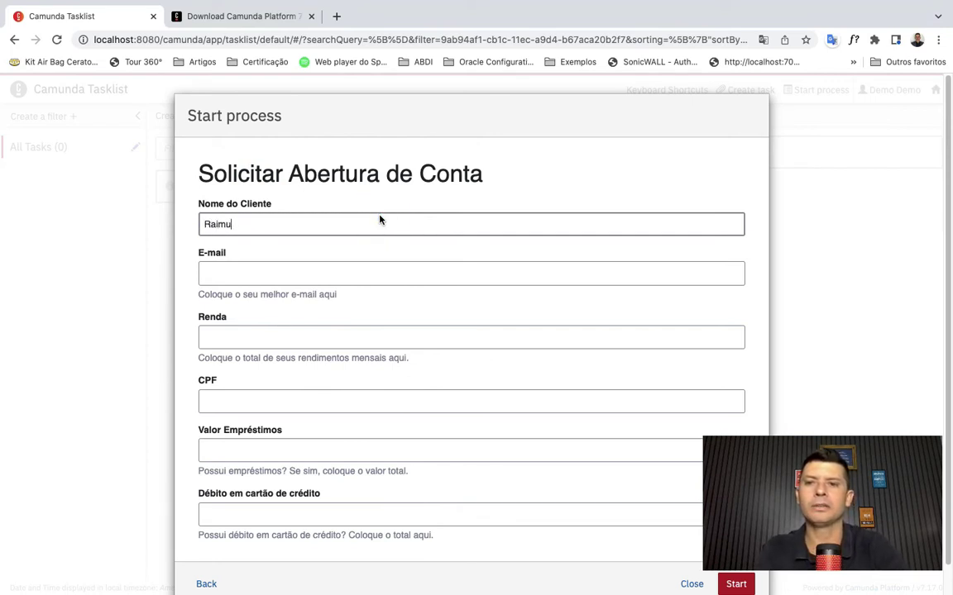
{"action": "type", "text": "ndo João"}
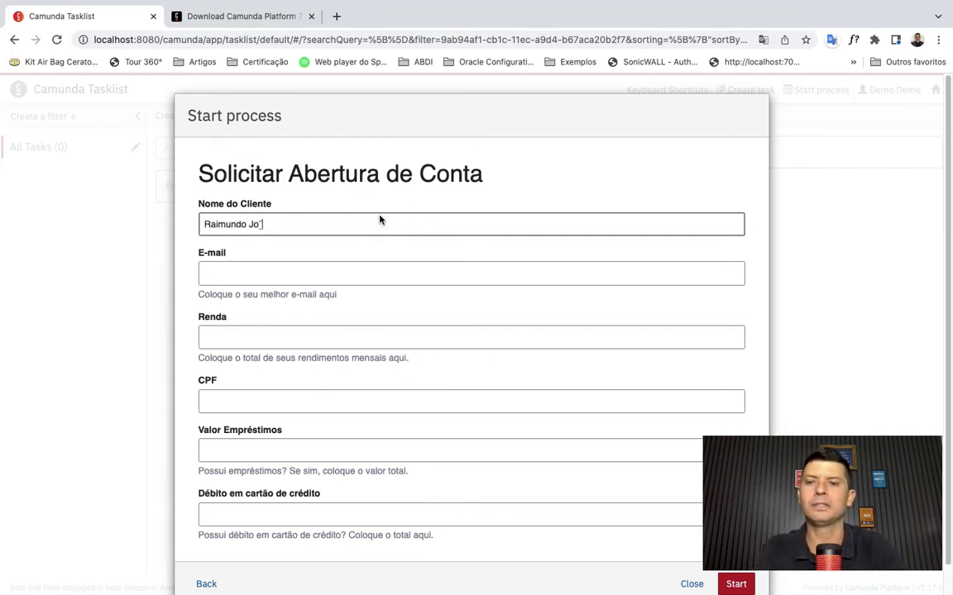
{"action": "left_click", "coordinate": [360, 267]}
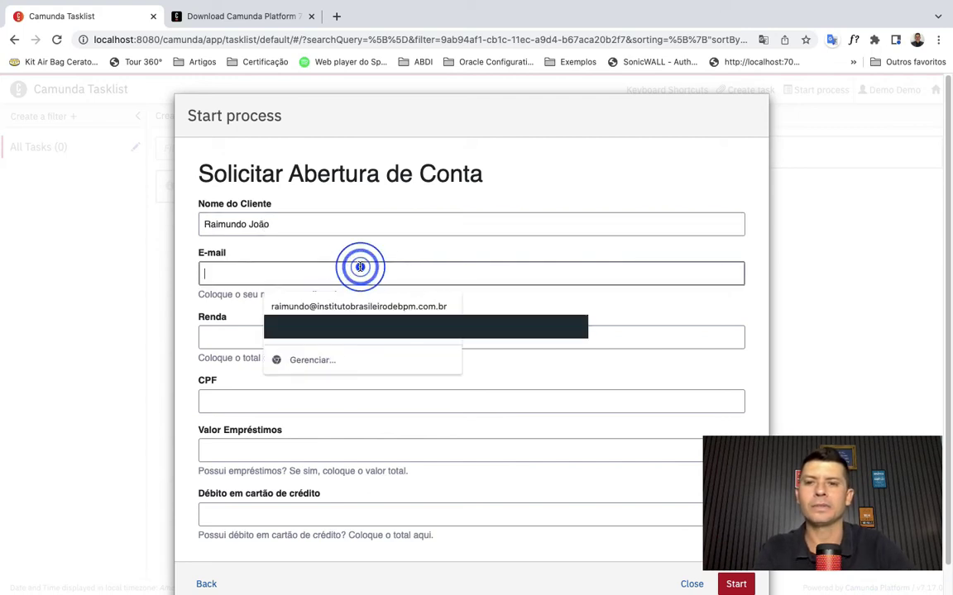
{"action": "left_click", "coordinate": [350, 308]}
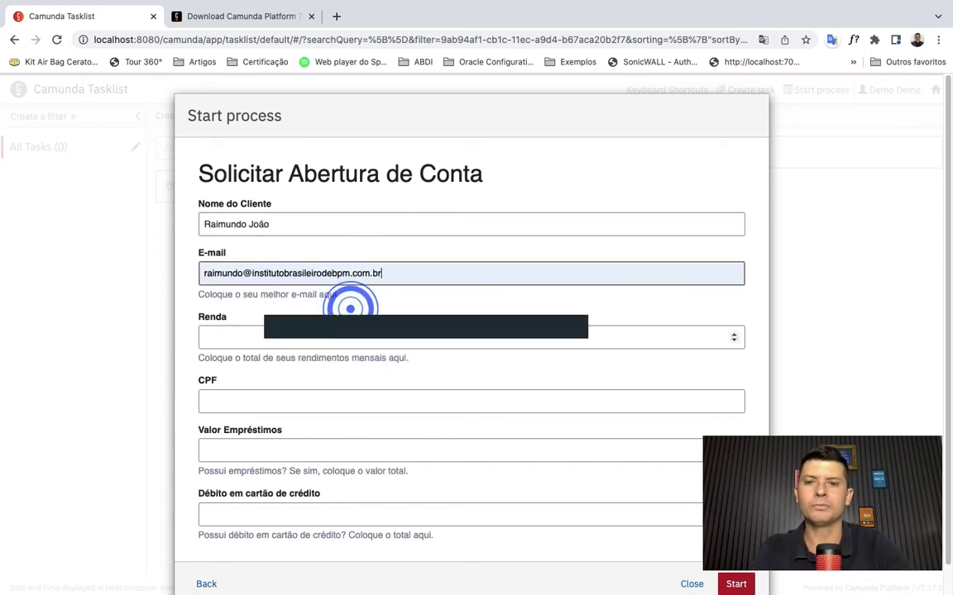
- Enter Renda 24000, loans 5000 and card debt 10000, start the process and refresh tasks
{"action": "left_click", "coordinate": [271, 336]}
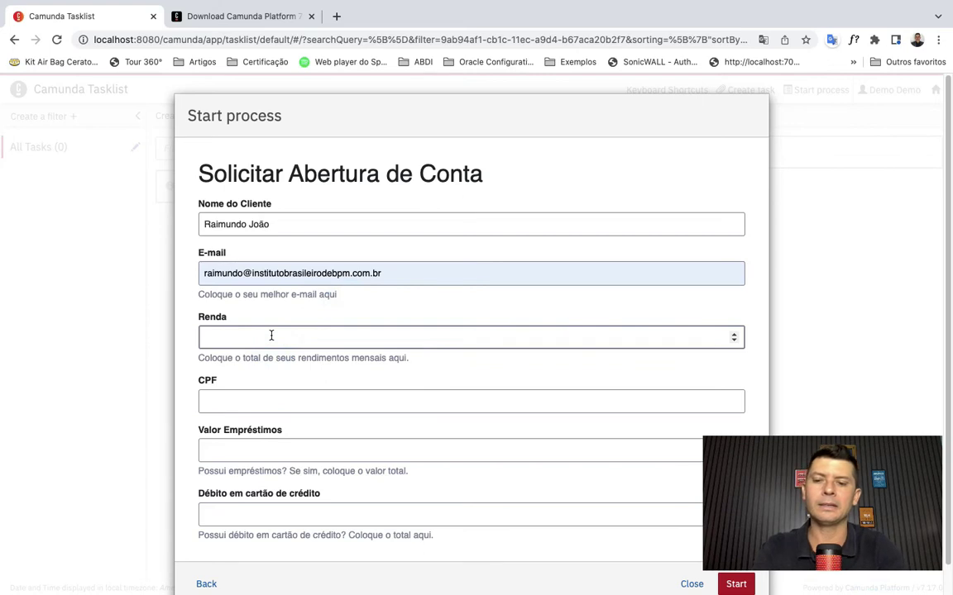
{"action": "type", "text": "24000"}
{"action": "key", "text": "Tab"}
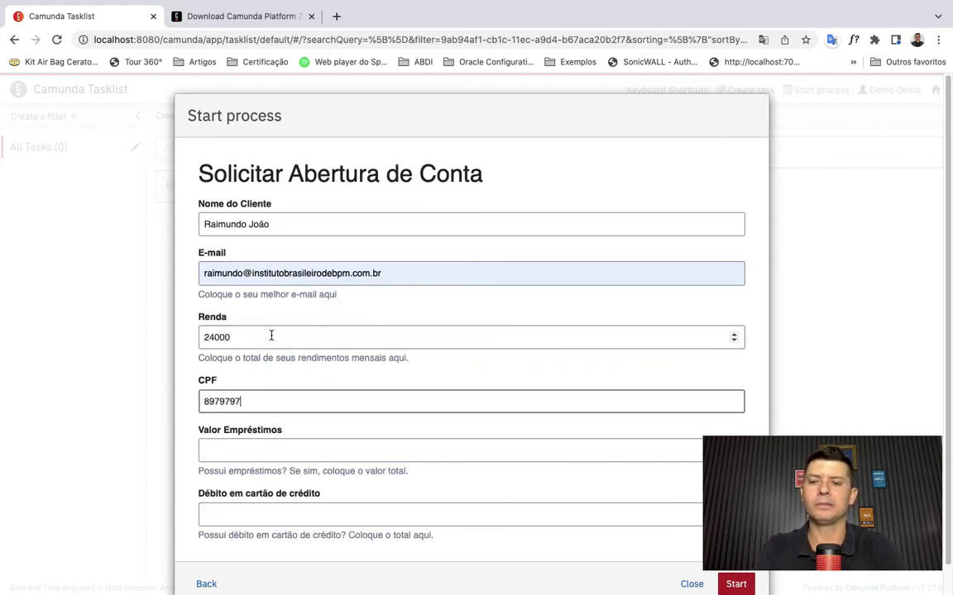
{"action": "key", "text": "Tab"}
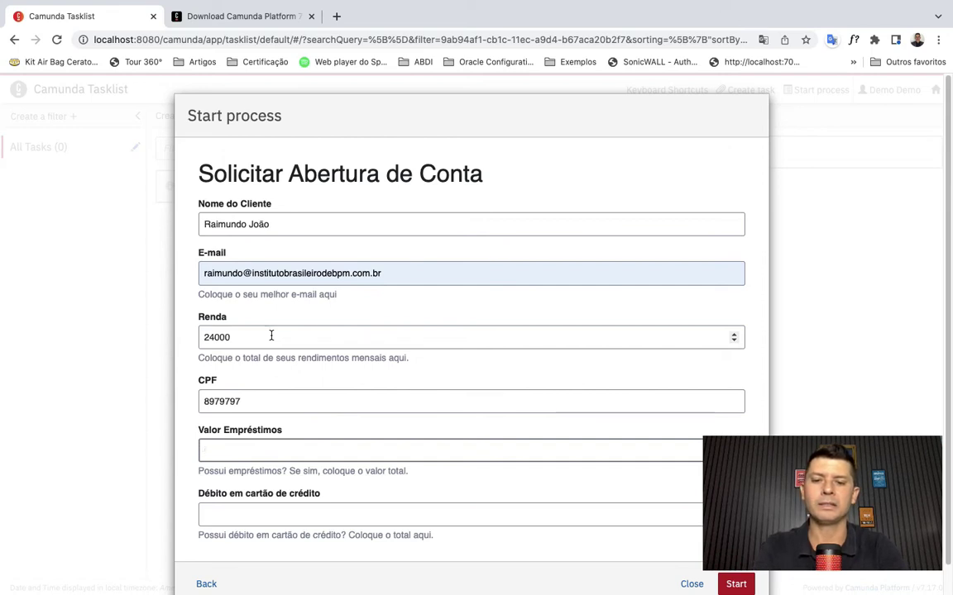
{"action": "type", "text": "5000"}
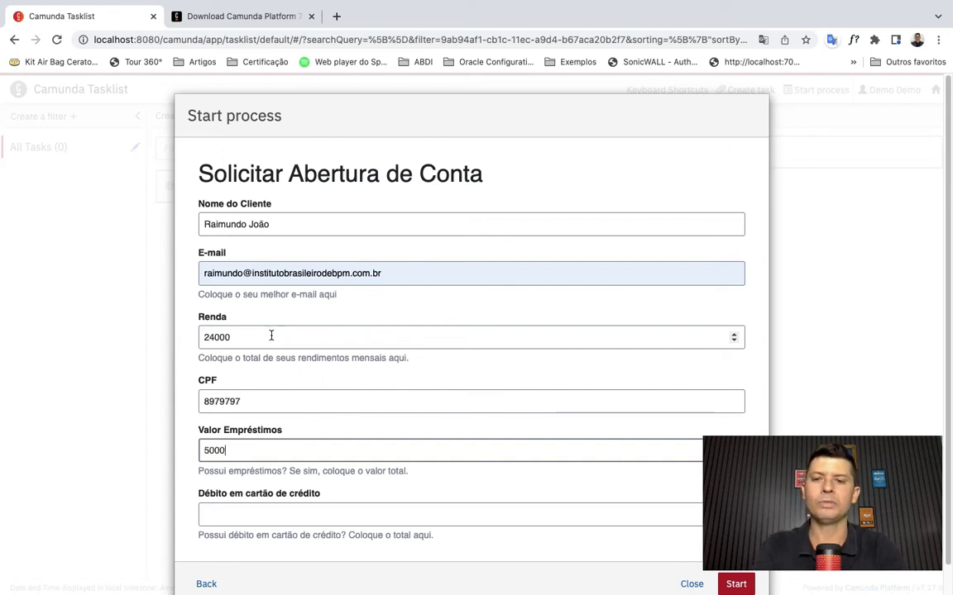
{"action": "key", "text": "Tab"}
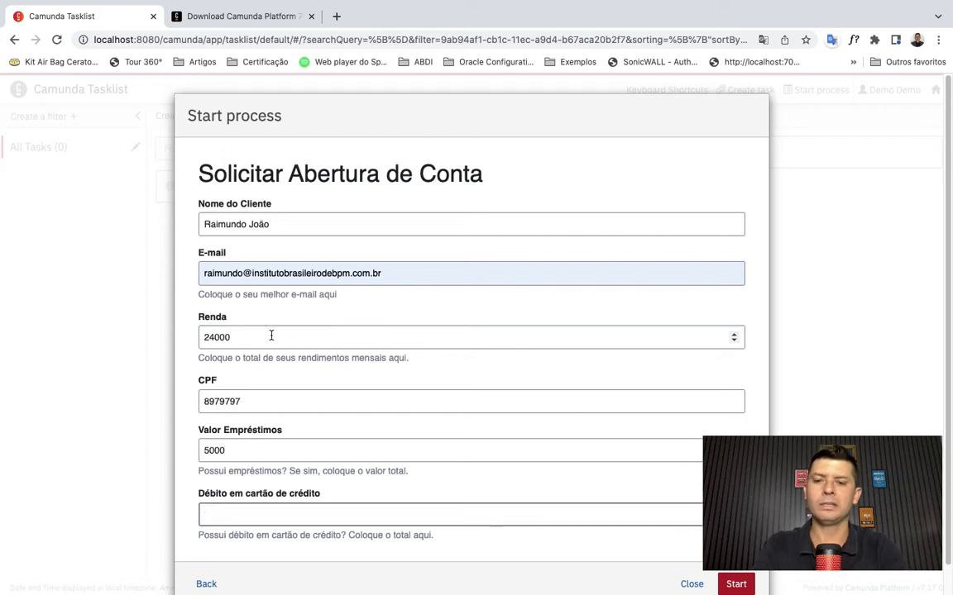
{"action": "type", "text": "10000"}
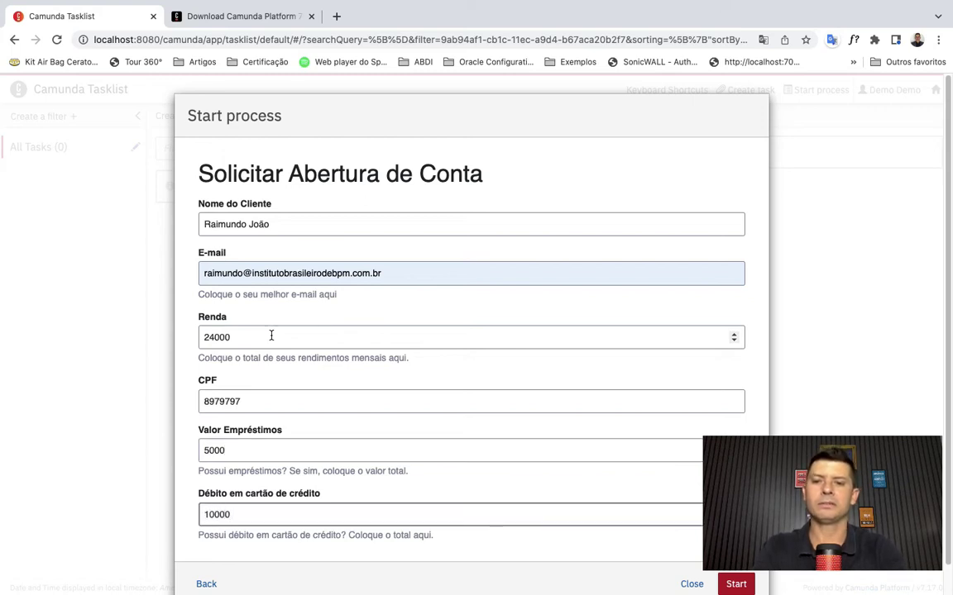
{"action": "left_click", "coordinate": [862, 470]}
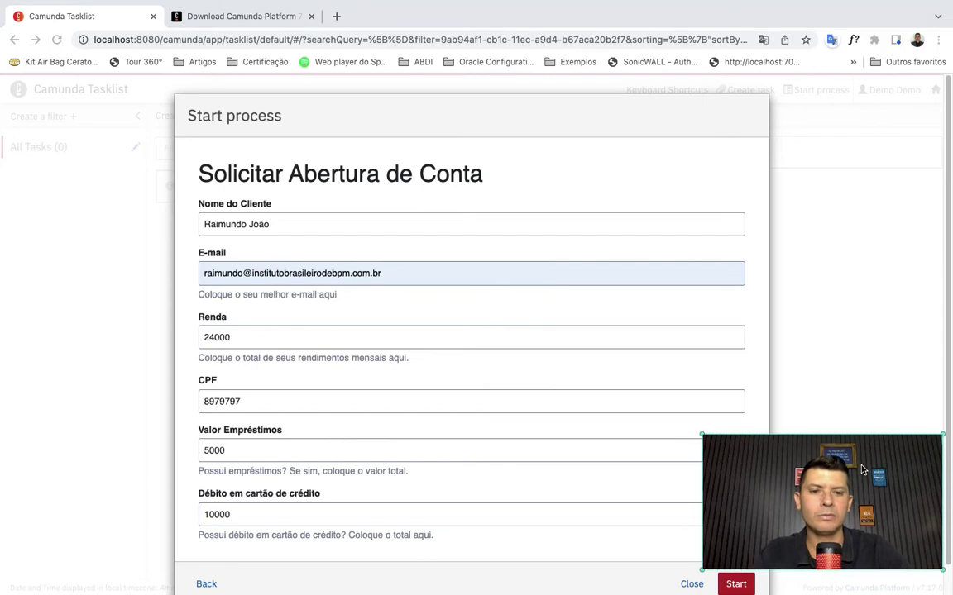
{"action": "left_click", "coordinate": [738, 584]}
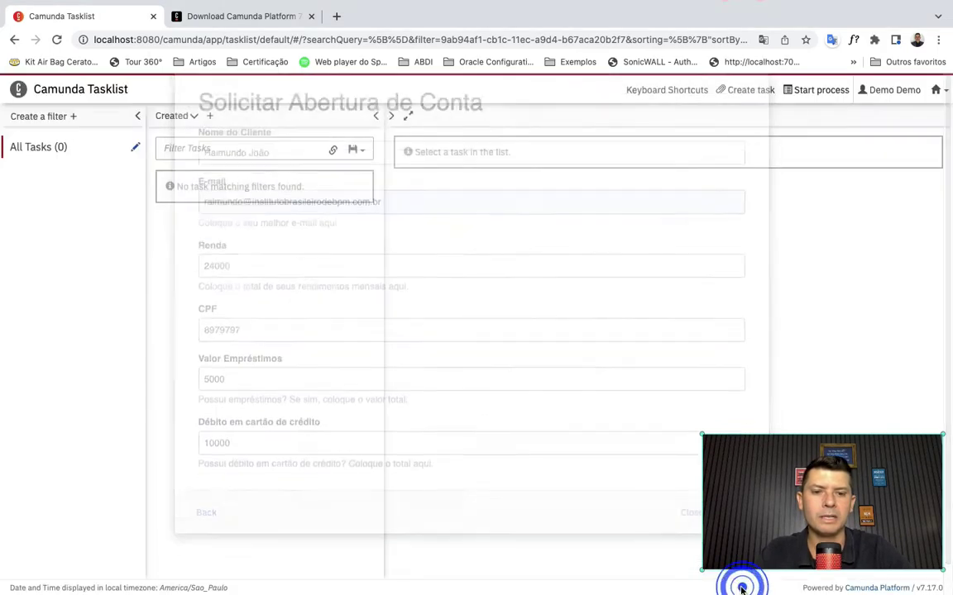
{"action": "left_click", "coordinate": [27, 147]}
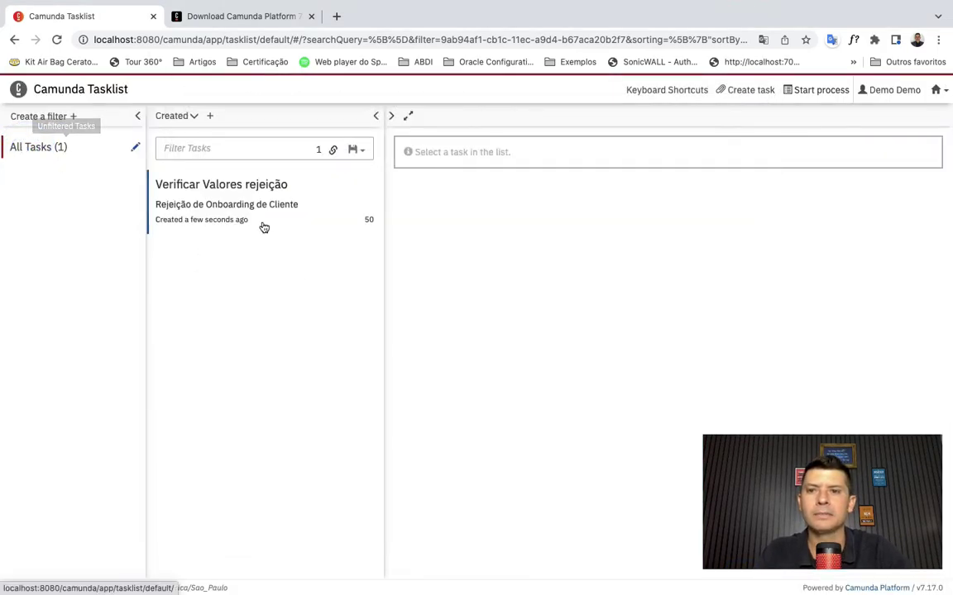
- View the Verificar Valores rejeição task's process diagram, then switch to Cockpit
{"action": "left_click", "coordinate": [230, 205]}
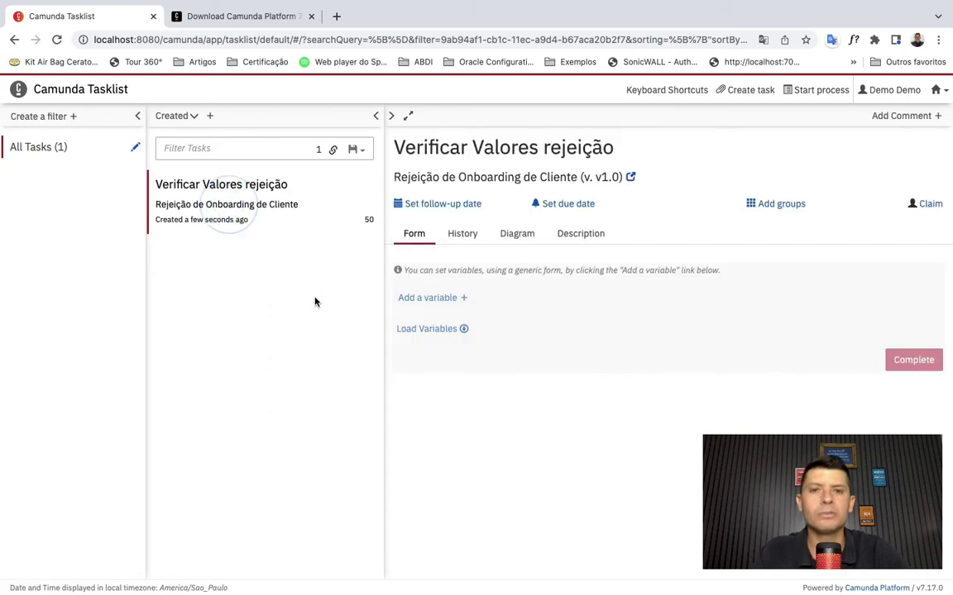
{"action": "left_click", "coordinate": [523, 234]}
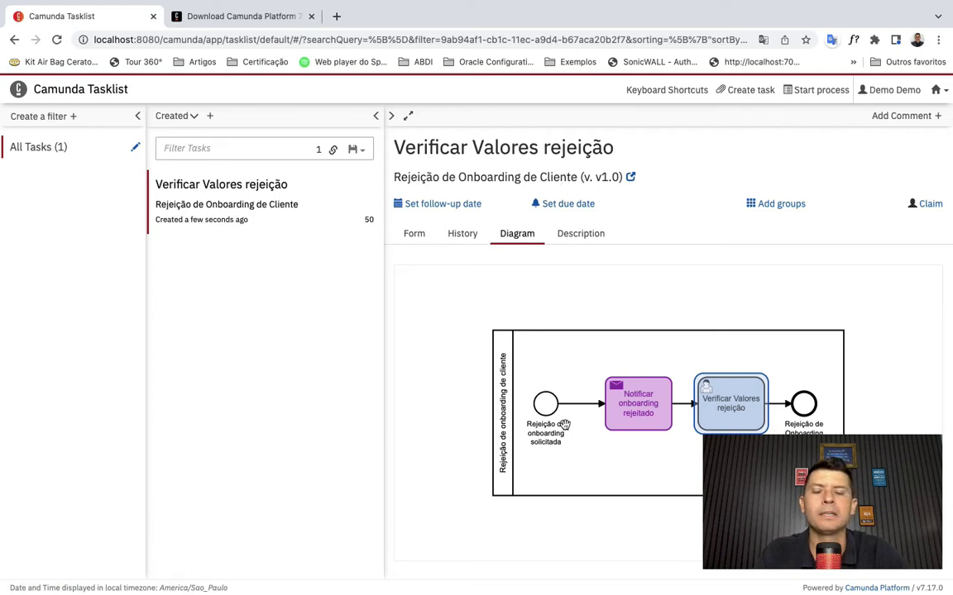
{"action": "left_click", "coordinate": [937, 89]}
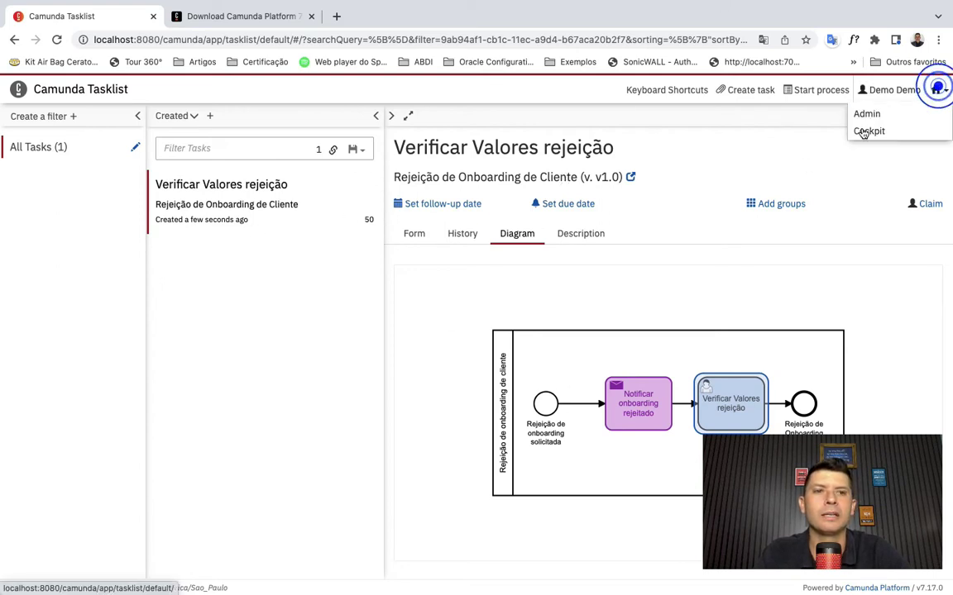
{"action": "left_click", "coordinate": [859, 129]}
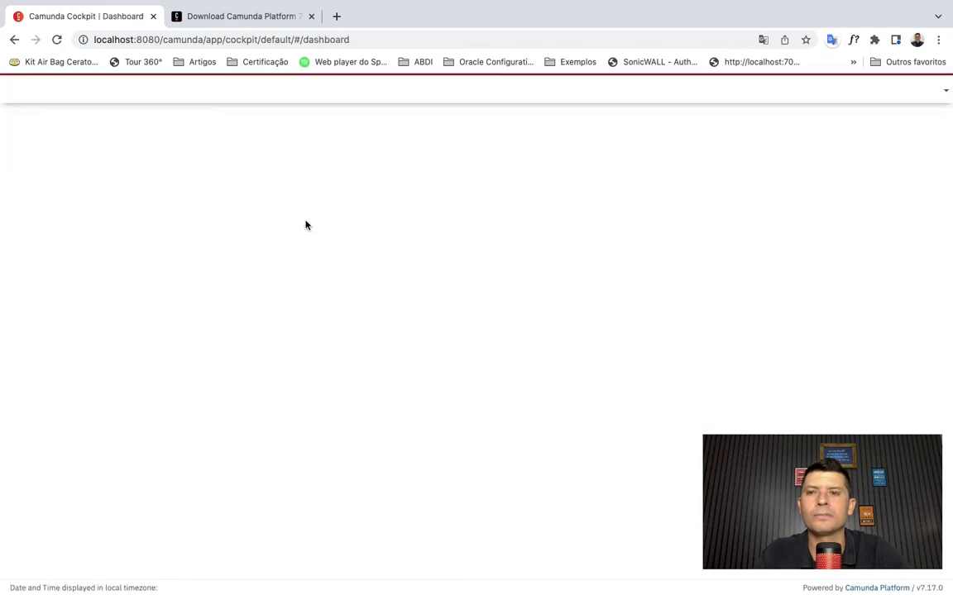
- Trace the running onboarding-cliente instance to its called Rejeição de Onboarding de Cliente instance's variables
{"action": "left_click", "coordinate": [163, 90]}
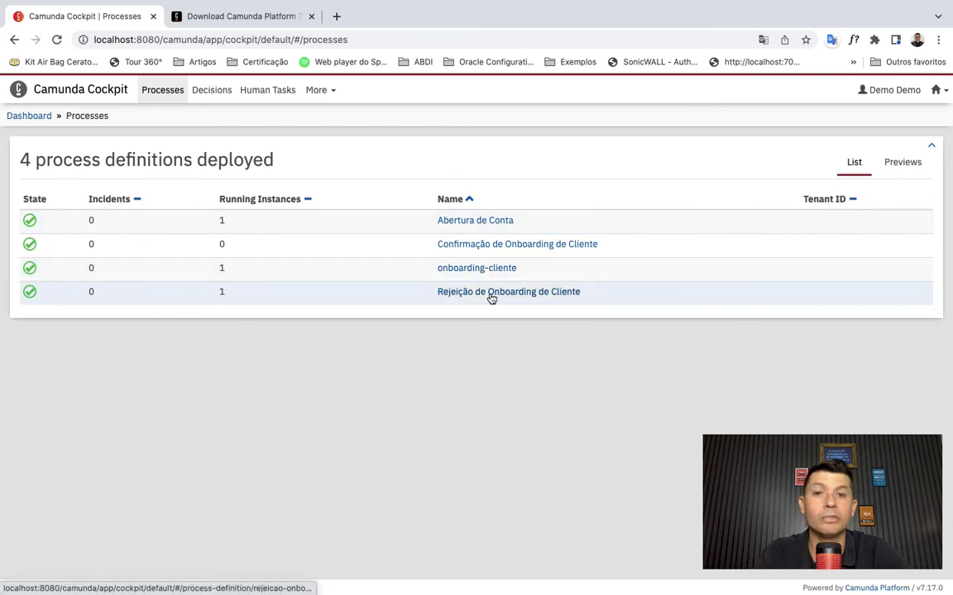
{"action": "left_click", "coordinate": [476, 268]}
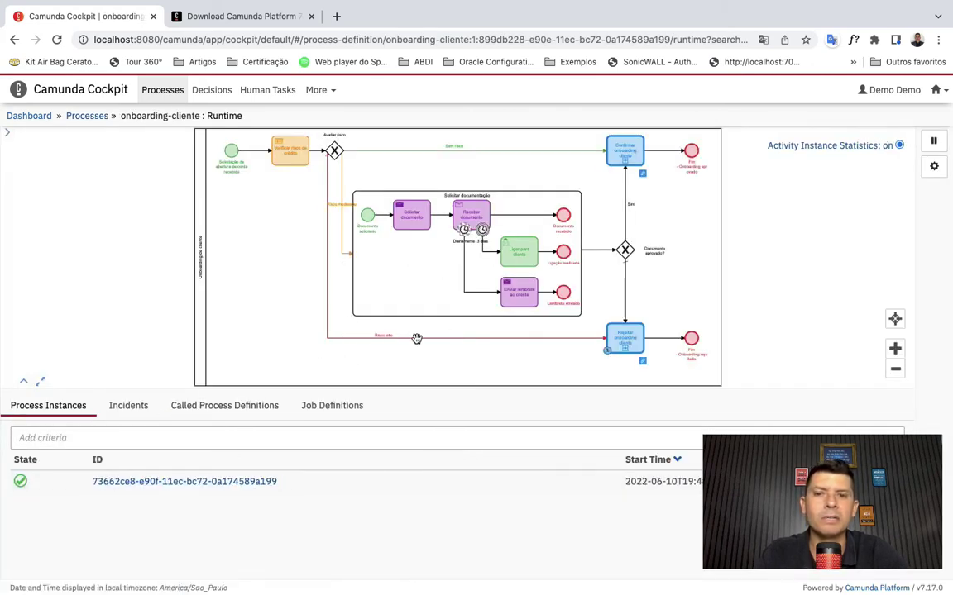
{"action": "left_click", "coordinate": [223, 481]}
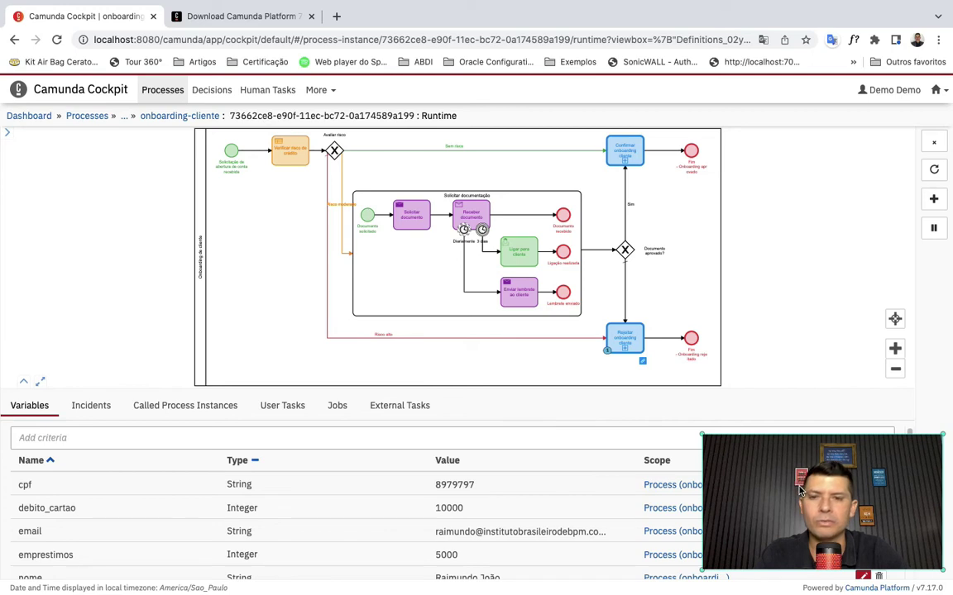
{"action": "left_click", "coordinate": [205, 406]}
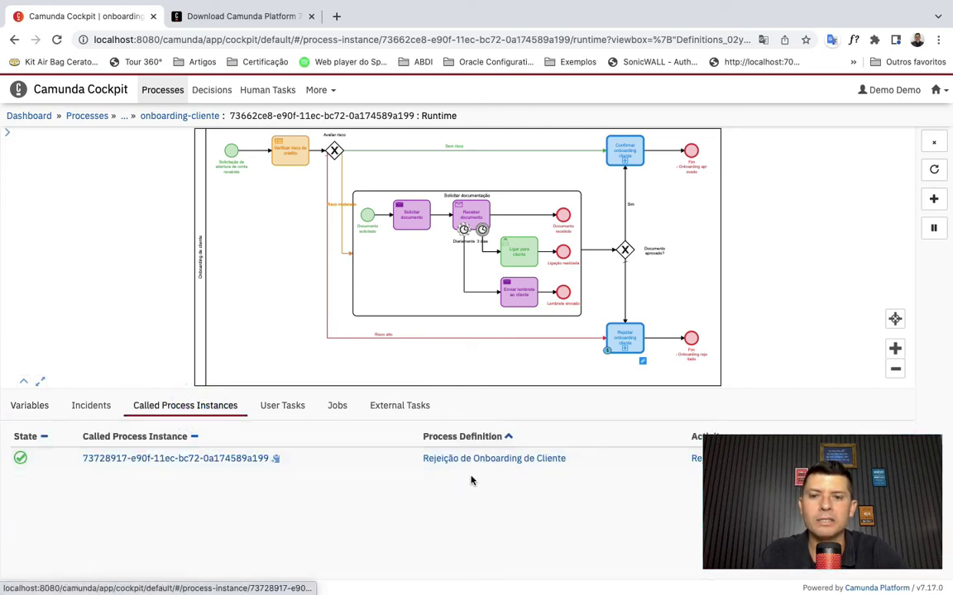
{"action": "left_click", "coordinate": [211, 458]}
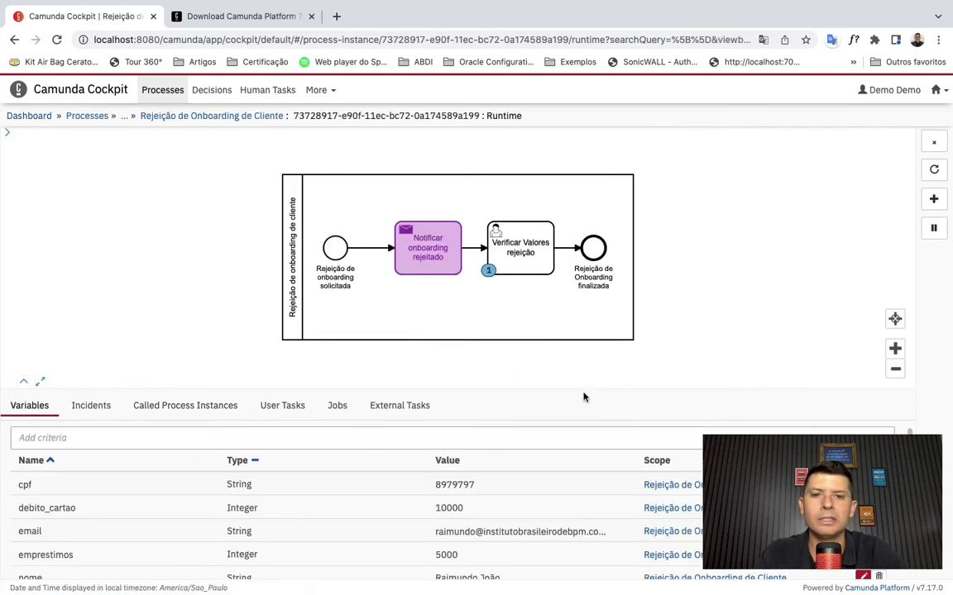
{"action": "left_click_drag", "start_coordinate": [609, 387], "coordinate": [609, 340]}
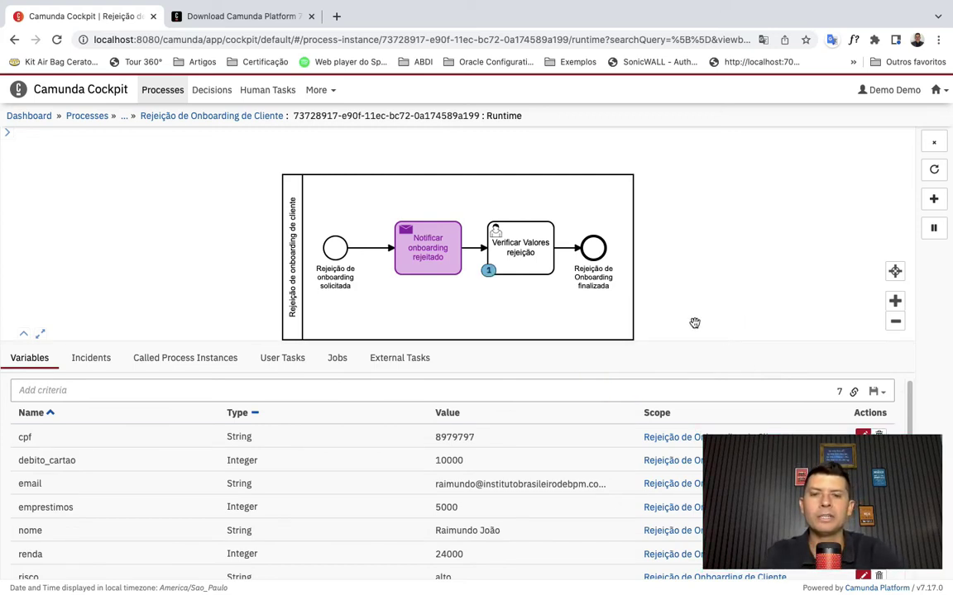
- In Tasklist, claim and complete the Verificar Valores rejeição task, then return to Postman
{"action": "left_click", "coordinate": [935, 89]}
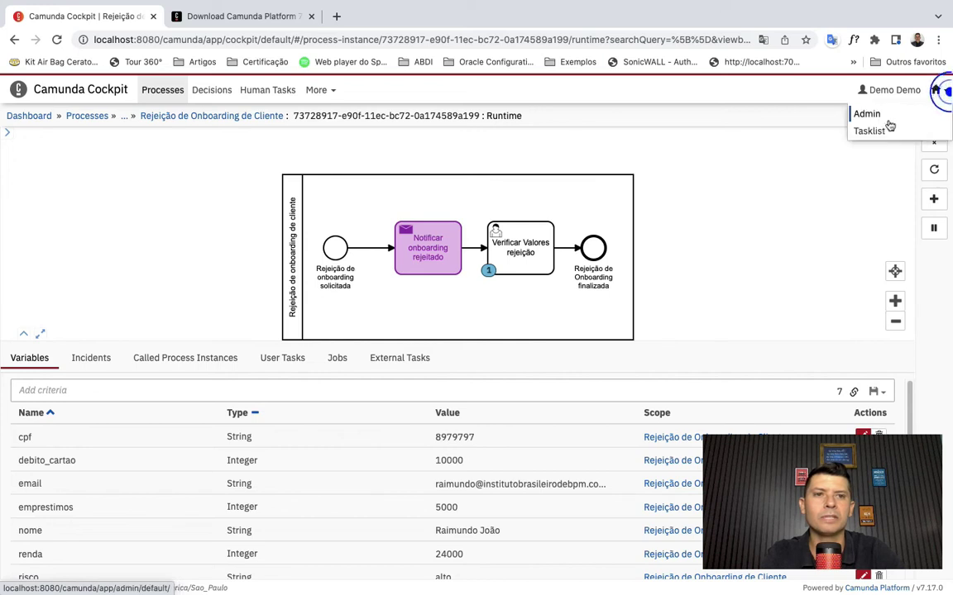
{"action": "left_click", "coordinate": [872, 130]}
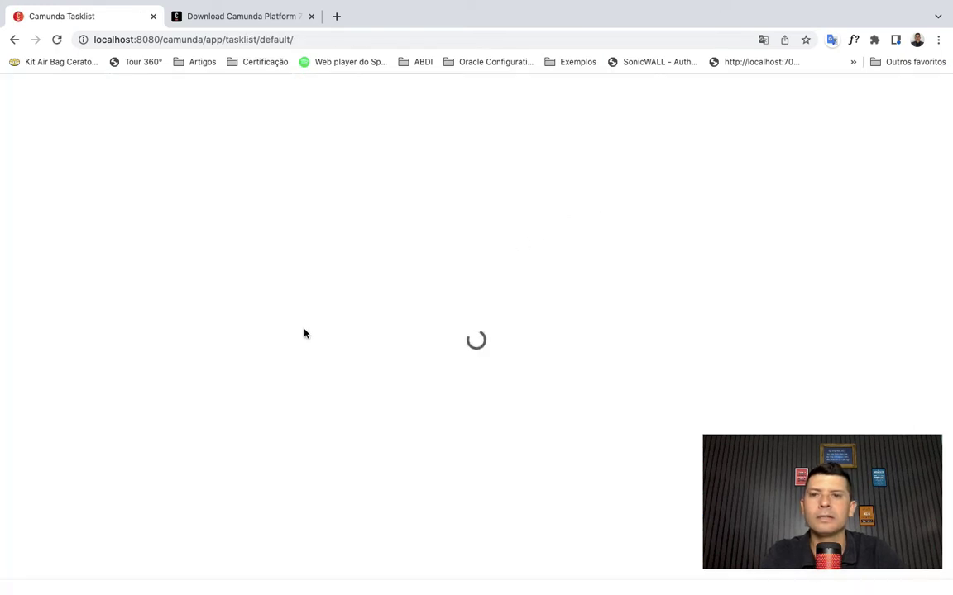
{"action": "left_click", "coordinate": [199, 196]}
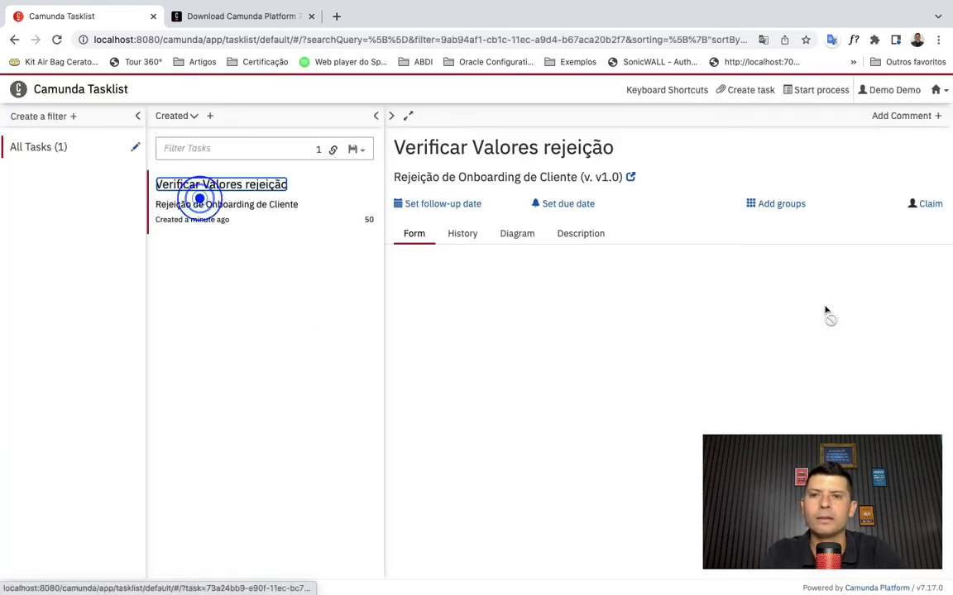
{"action": "left_click", "coordinate": [932, 204]}
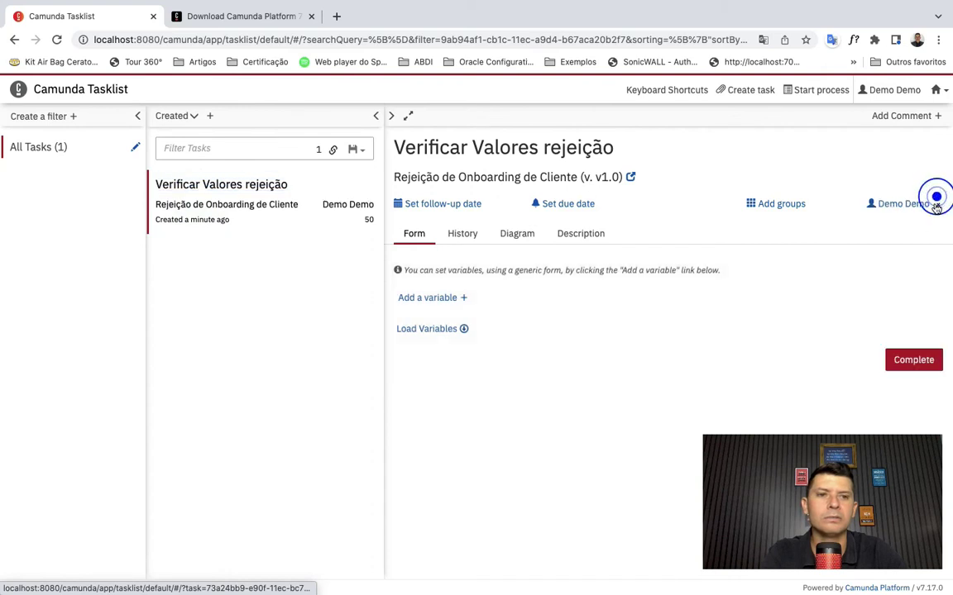
{"action": "left_click", "coordinate": [918, 359]}
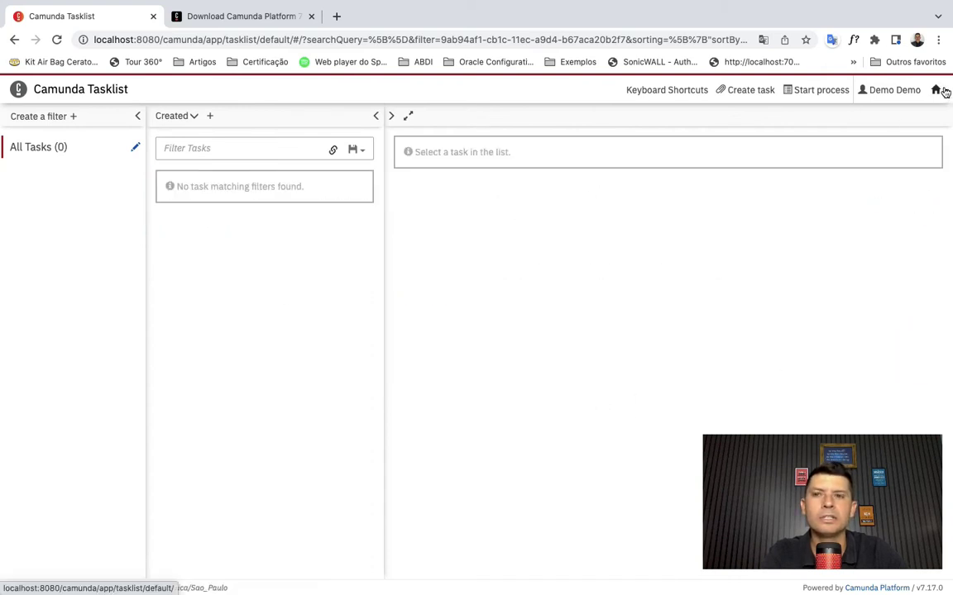
{"action": "key", "text": "super+Tab"}
{"action": "key", "text": "super+Tab"}
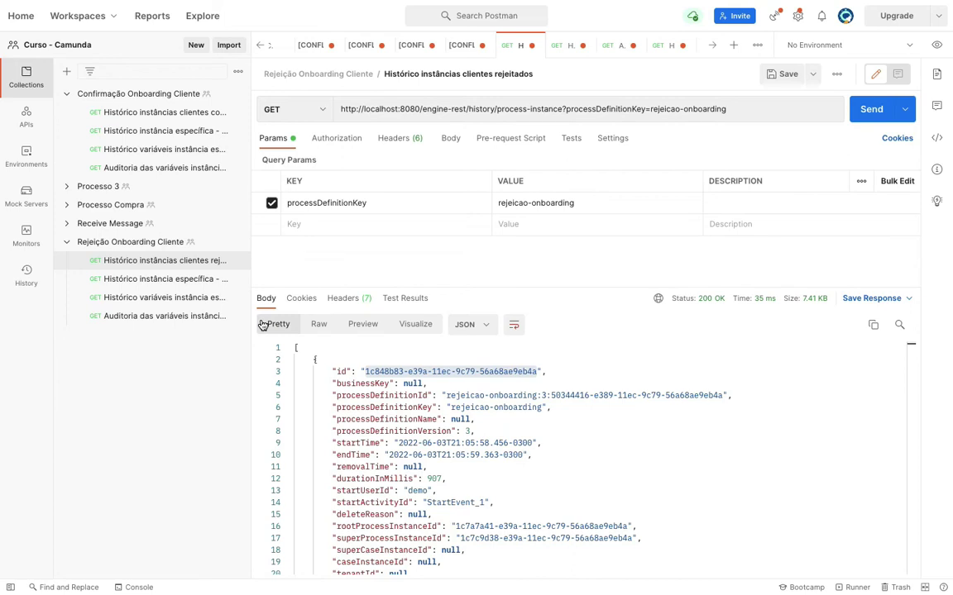
- Open 'Histórico instâncias clientes confirmados' and review its history/process-instance URL with processDefinitionKey confirmacao-onboarding
{"action": "left_click", "coordinate": [175, 116]}
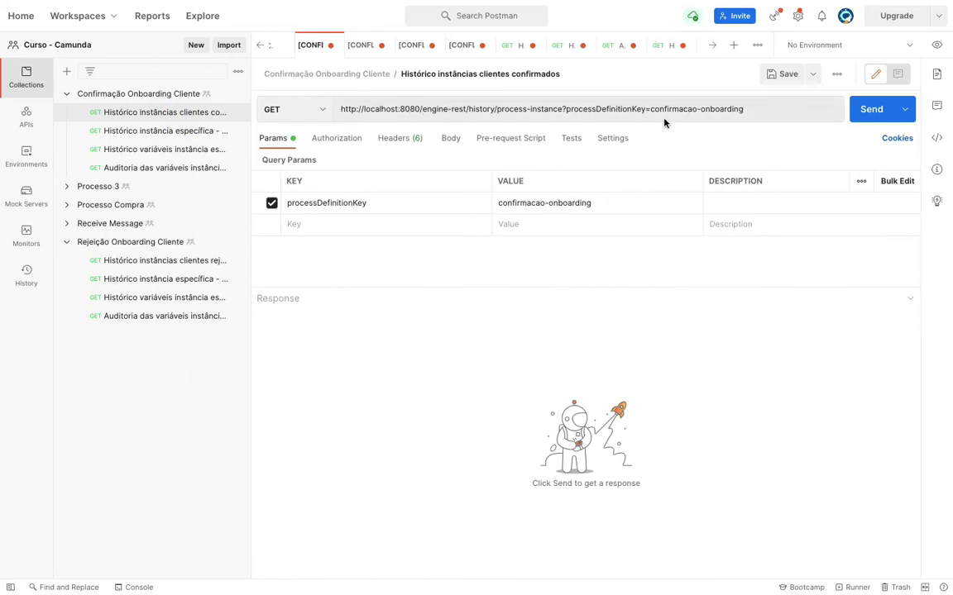
{"action": "left_click", "coordinate": [478, 108]}
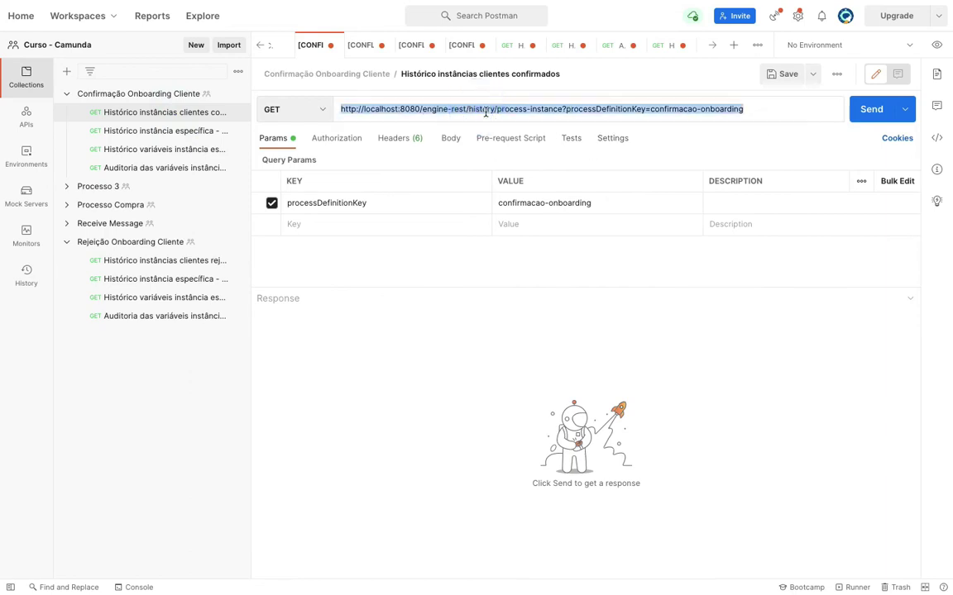
{"action": "double_click", "coordinate": [483, 110]}
{"action": "left_click", "coordinate": [633, 108]}
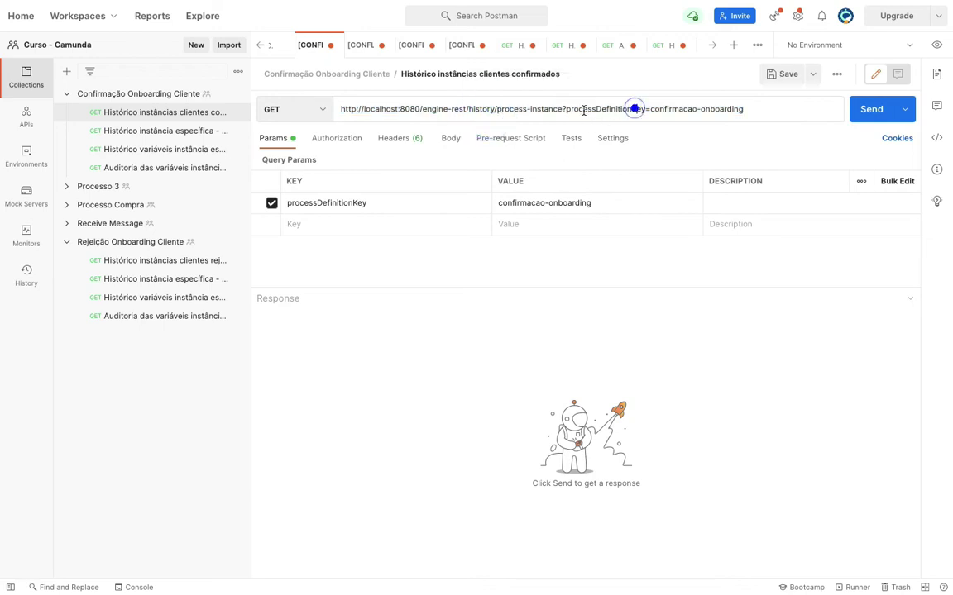
{"action": "double_click", "coordinate": [499, 109]}
{"action": "left_click", "coordinate": [621, 108]}
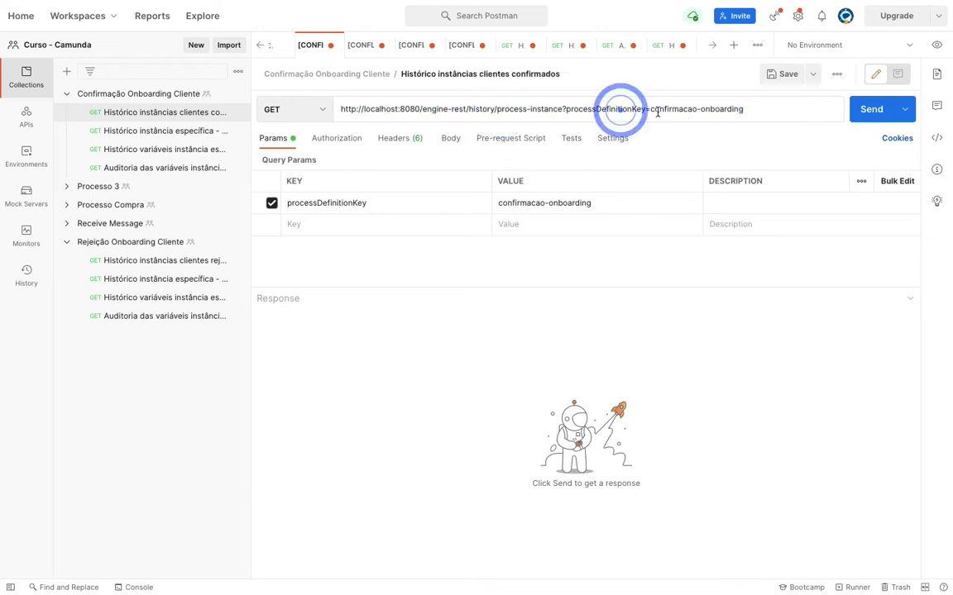
{"action": "double_click", "coordinate": [591, 108]}
{"action": "left_click", "coordinate": [678, 108]}
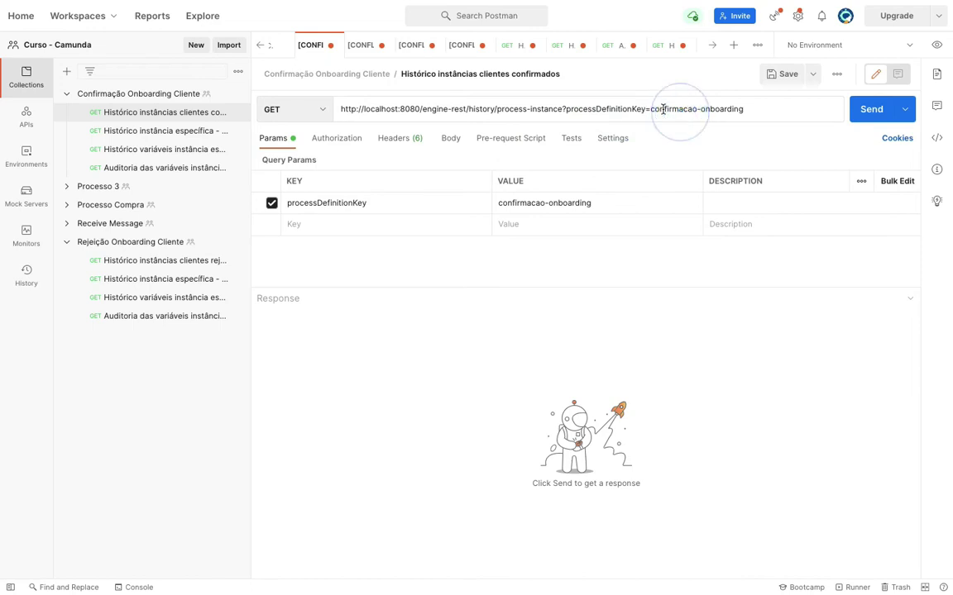
{"action": "left_click_drag", "start_coordinate": [664, 108], "coordinate": [763, 104]}
- Send the request and select the first instance id, 284e8b9d-e90f-11ec-bc72-0a174589a199, in the response
{"action": "left_click", "coordinate": [864, 112]}
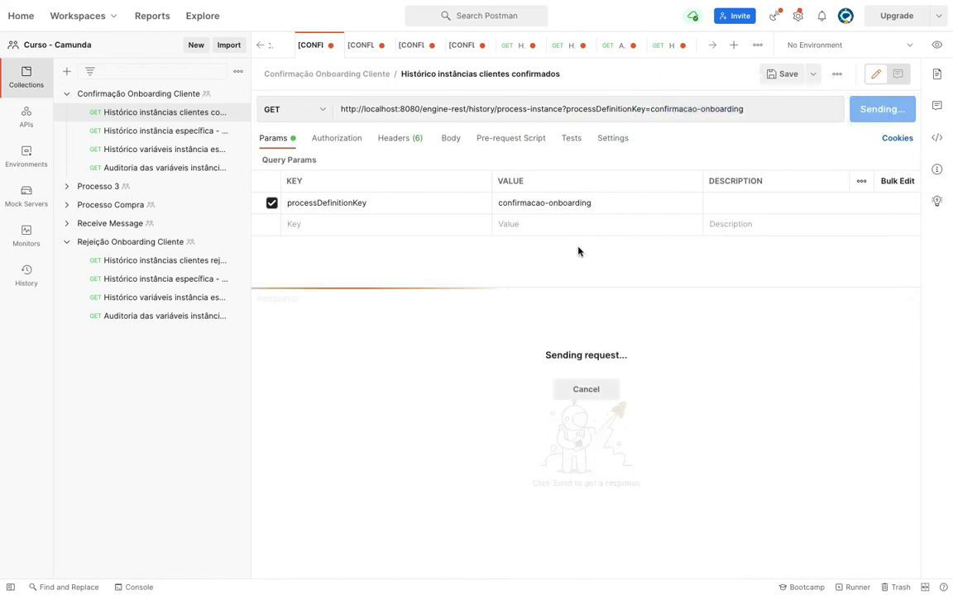
{"action": "scroll", "coordinate": [485, 453], "scroll_direction": "down", "scroll_amount": 1}
{"action": "scroll", "coordinate": [484, 453], "scroll_direction": "up", "scroll_amount": 1}
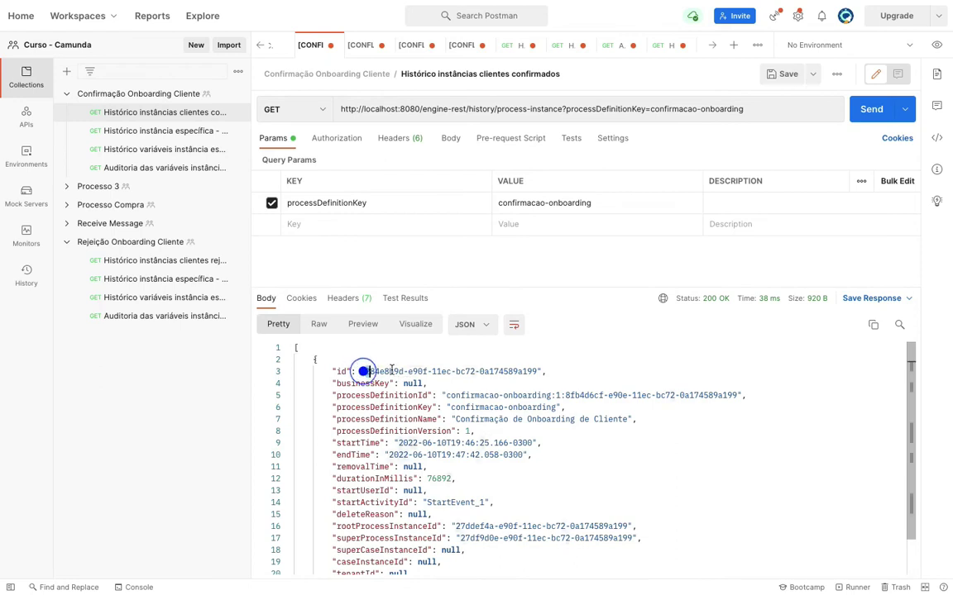
{"action": "left_click_drag", "start_coordinate": [365, 371], "coordinate": [537, 371]}
{"action": "key", "text": "ctrl+c"}
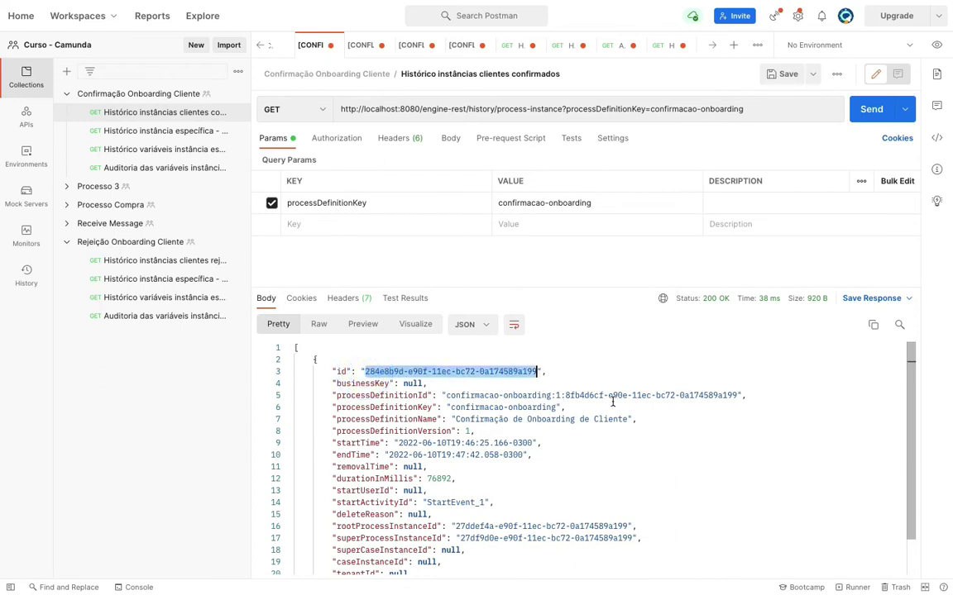
- In 'Histórico instância específica', replace the URL's instance id with the copied one and send it
{"action": "left_click", "coordinate": [168, 130]}
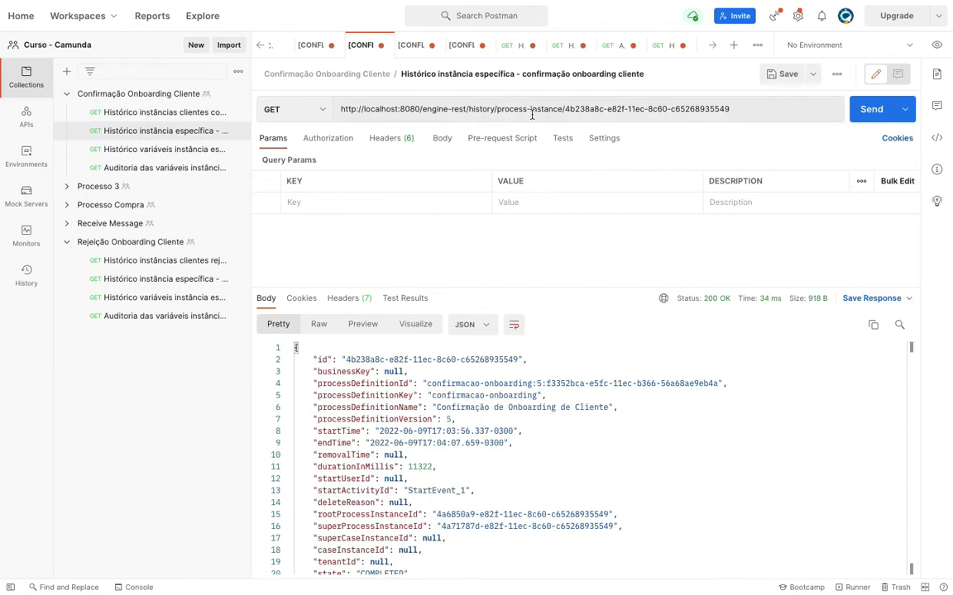
{"action": "left_click_drag", "start_coordinate": [565, 108], "coordinate": [642, 113]}
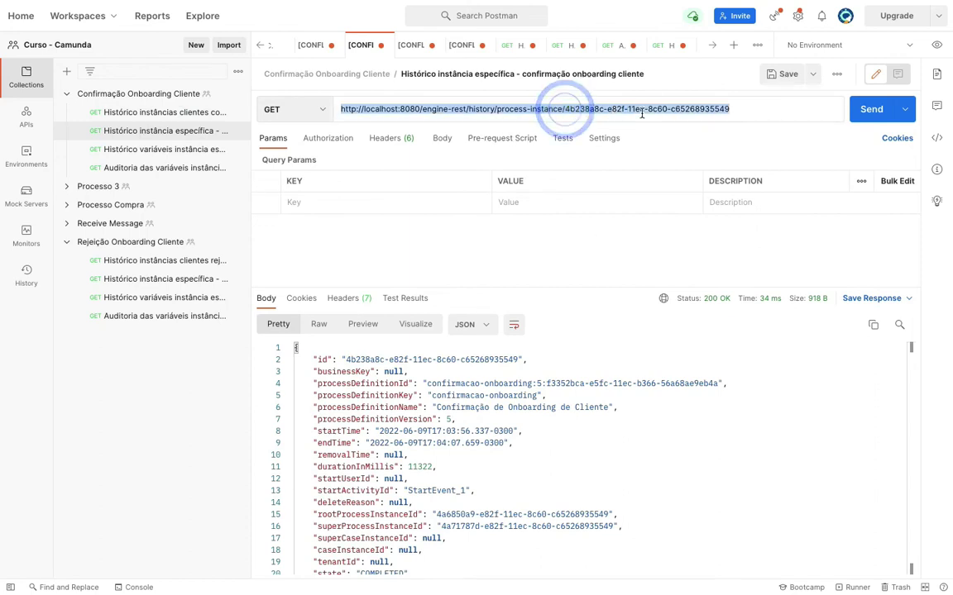
{"action": "left_click", "coordinate": [641, 113]}
{"action": "left_click_drag", "start_coordinate": [565, 108], "coordinate": [733, 108]}
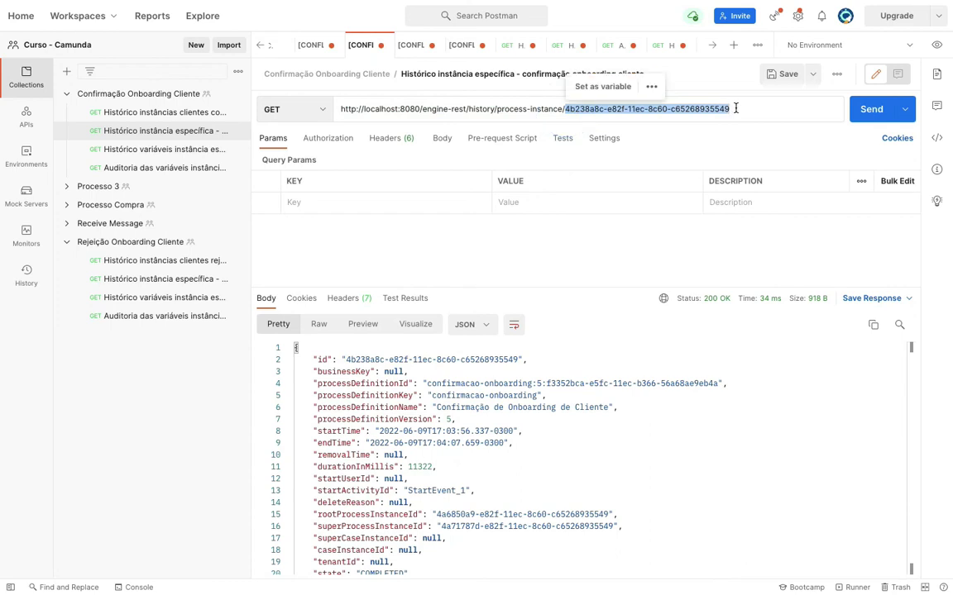
{"action": "key", "text": "ctrl+v"}
{"action": "left_click", "coordinate": [871, 114]}
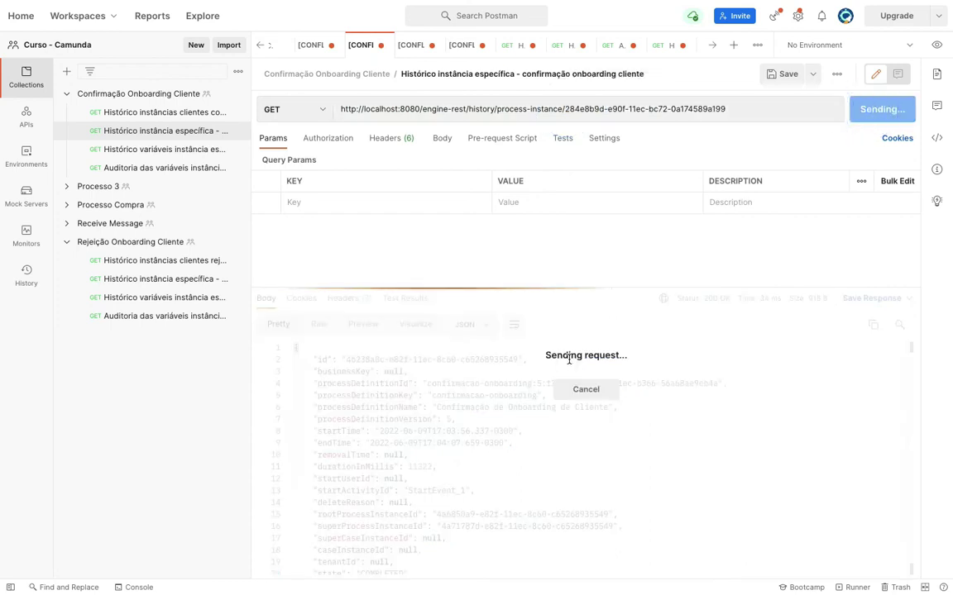
- Check the response's startTime, endTime and COMPLETED state, then open the variables history request
{"action": "scroll", "coordinate": [403, 471], "scroll_direction": "down", "scroll_amount": 1}
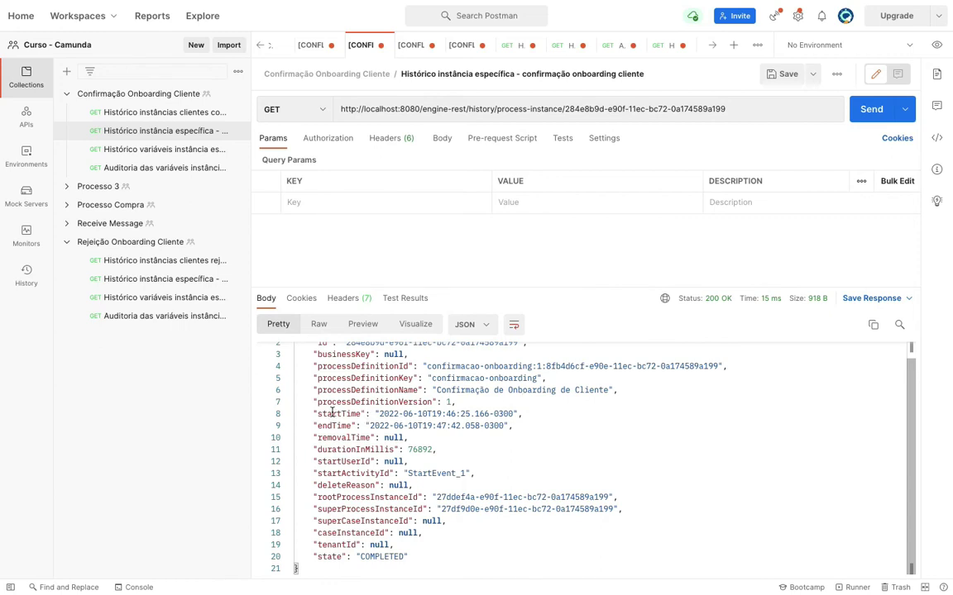
{"action": "left_click_drag", "start_coordinate": [325, 414], "coordinate": [346, 414]}
{"action": "left_click", "coordinate": [335, 426]}
{"action": "left_click_drag", "start_coordinate": [329, 417], "coordinate": [366, 427]}
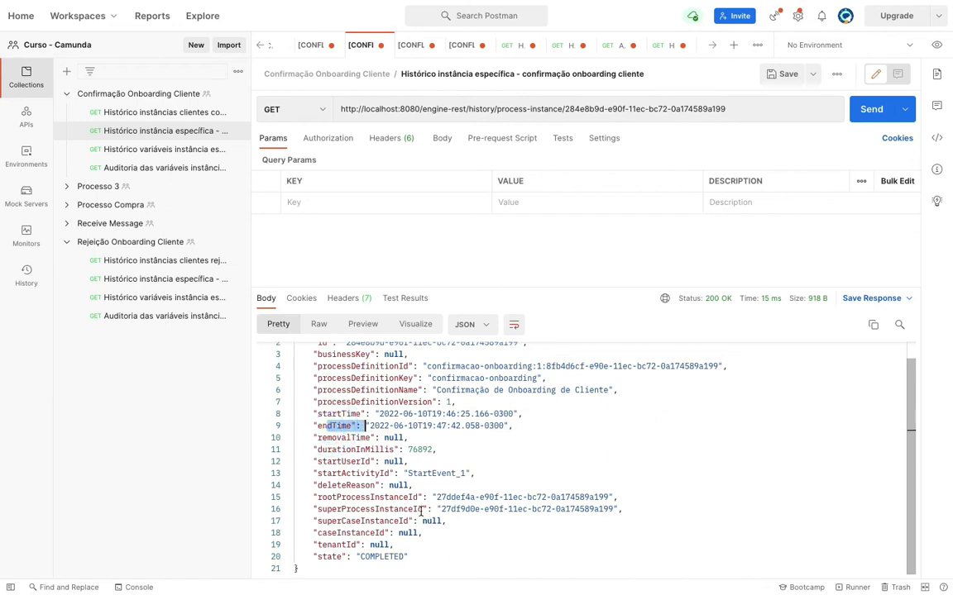
{"action": "double_click", "coordinate": [361, 557]}
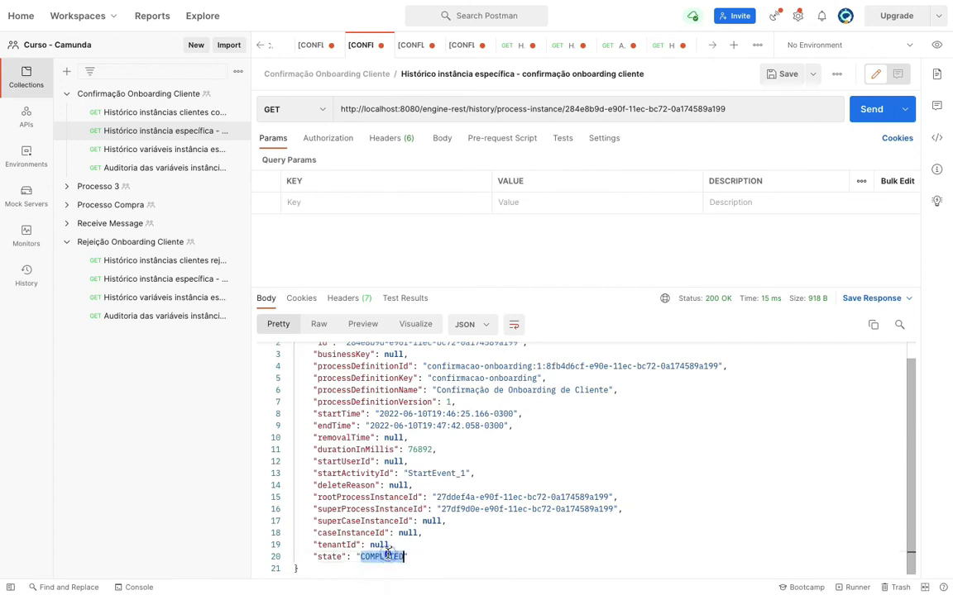
{"action": "left_click", "coordinate": [181, 154]}
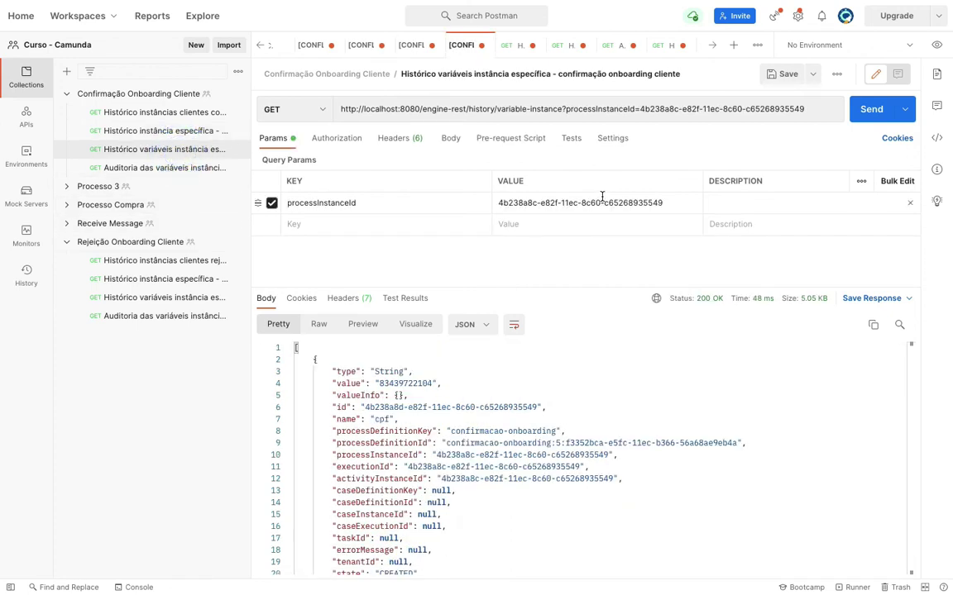
- Review the variables history URL's variable-instance path and its old processInstanceId
{"action": "left_click", "coordinate": [481, 108]}
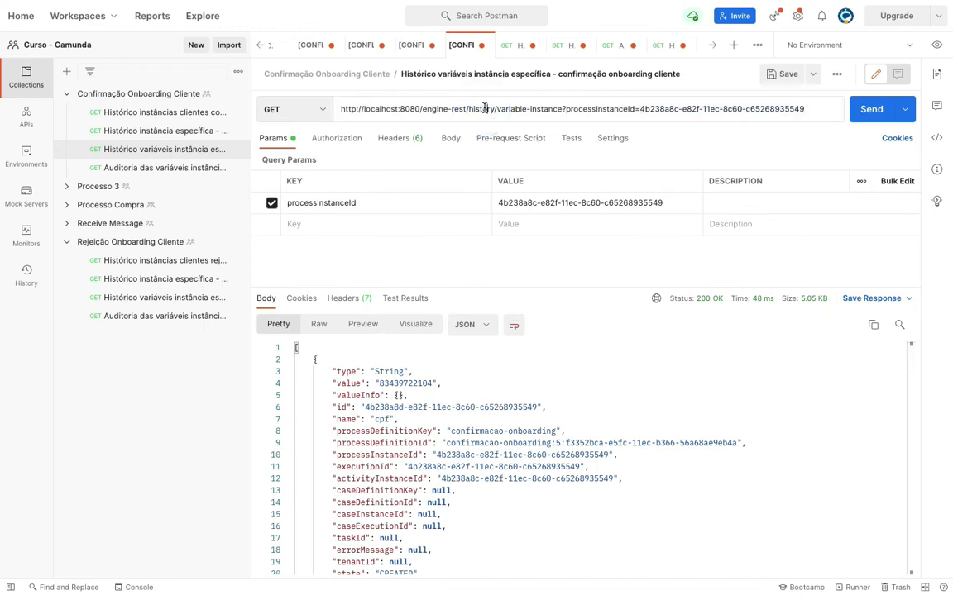
{"action": "left_click", "coordinate": [484, 109]}
{"action": "left_click", "coordinate": [520, 108]}
{"action": "left_click_drag", "start_coordinate": [497, 109], "coordinate": [562, 109]}
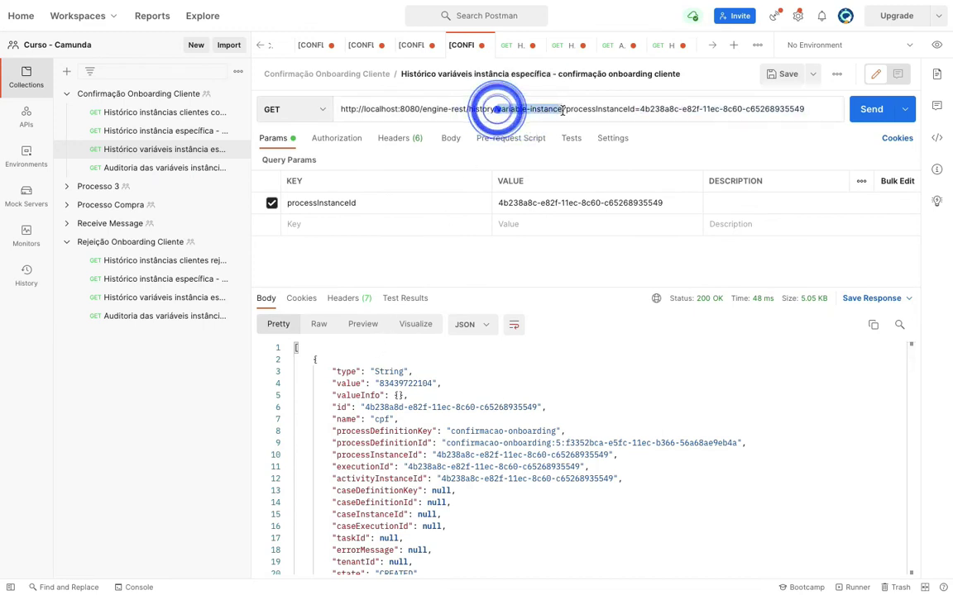
{"action": "left_click", "coordinate": [656, 109]}
{"action": "left_click", "coordinate": [738, 109]}
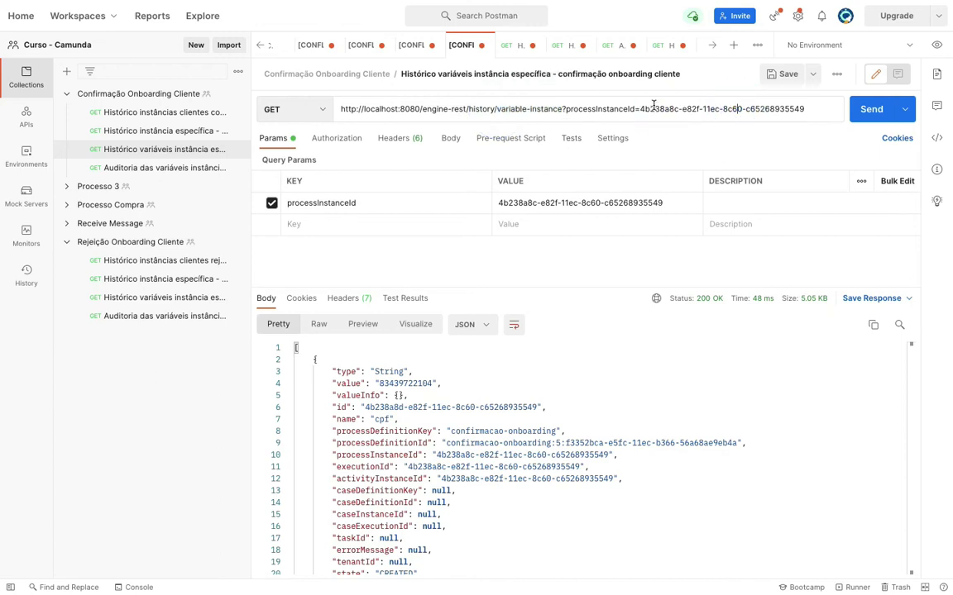
- Replace the variables request's processInstanceId with 284e8b9d-e90f-11ec-bc72-0a174589a199 and send it
{"action": "left_click", "coordinate": [175, 132]}
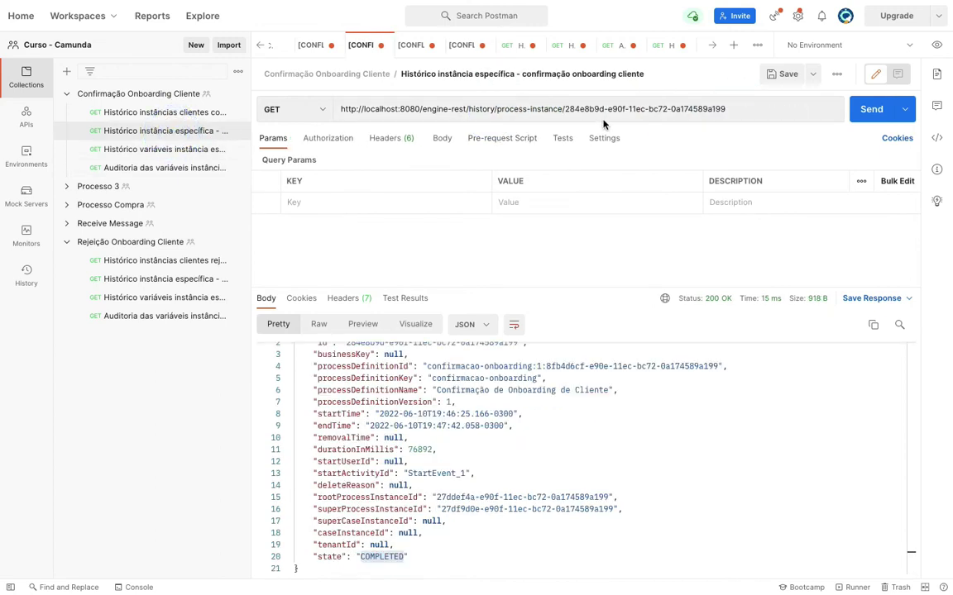
{"action": "left_click_drag", "start_coordinate": [568, 110], "coordinate": [773, 109]}
{"action": "key", "text": "ctrl+c"}
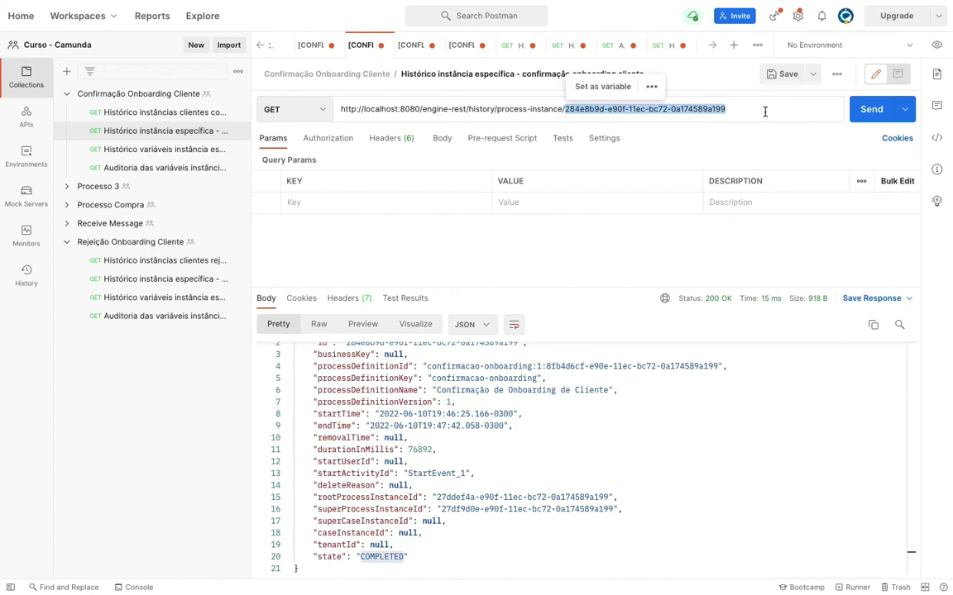
{"action": "left_click", "coordinate": [157, 149]}
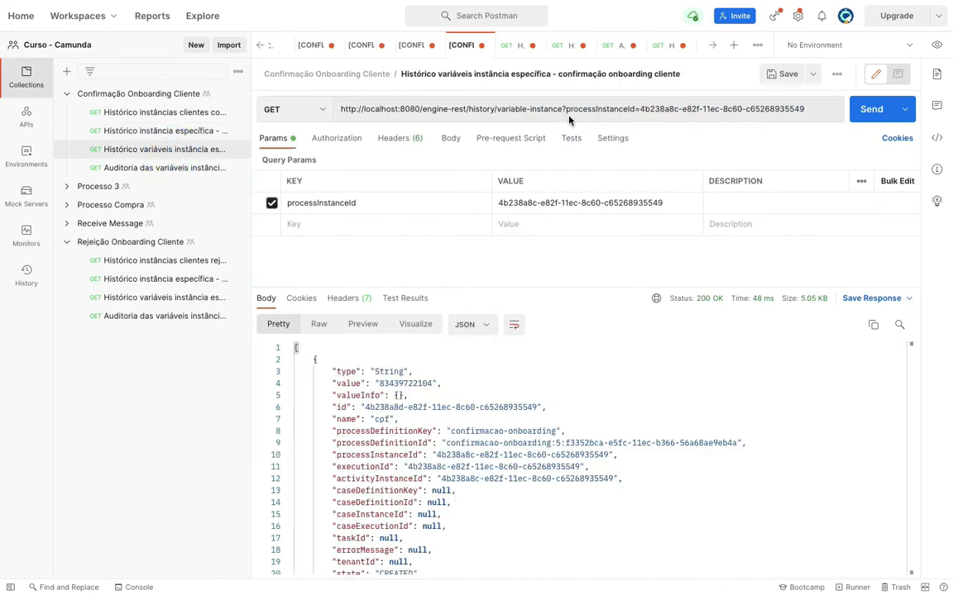
{"action": "left_click_drag", "start_coordinate": [641, 109], "coordinate": [807, 110]}
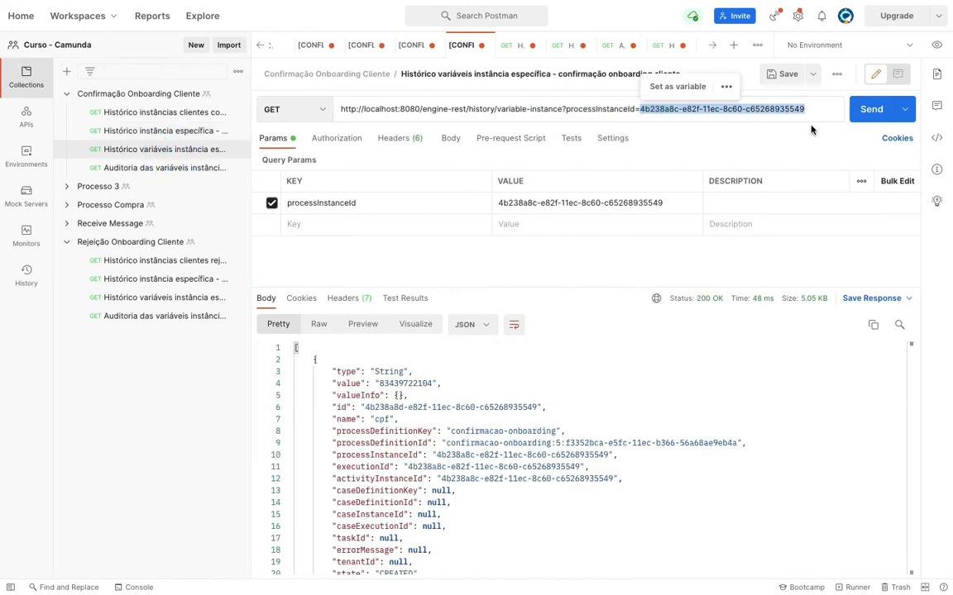
{"action": "key", "text": "ctrl+v"}
{"action": "left_click", "coordinate": [860, 111]}
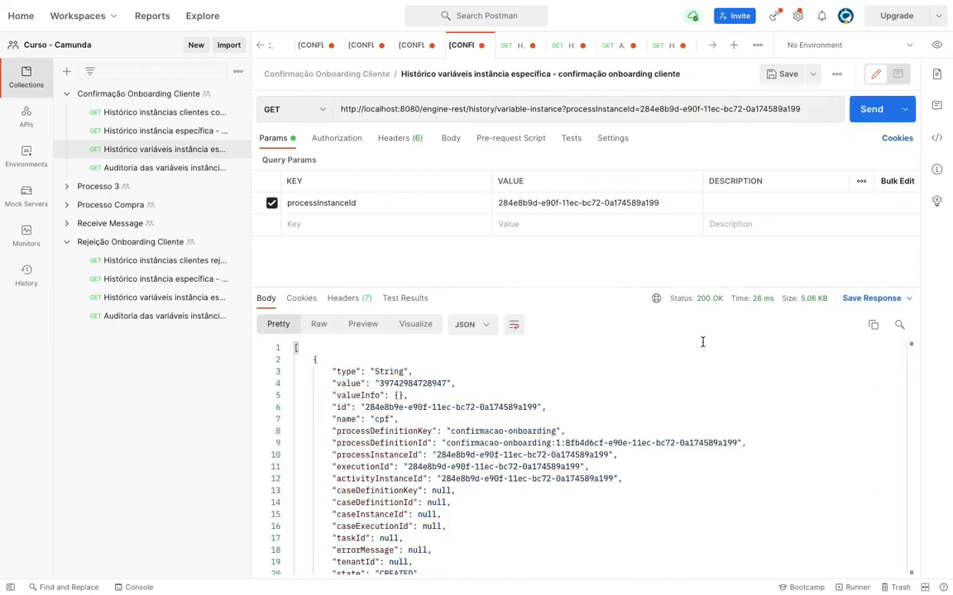
{"action": "double_click", "coordinate": [383, 420]}
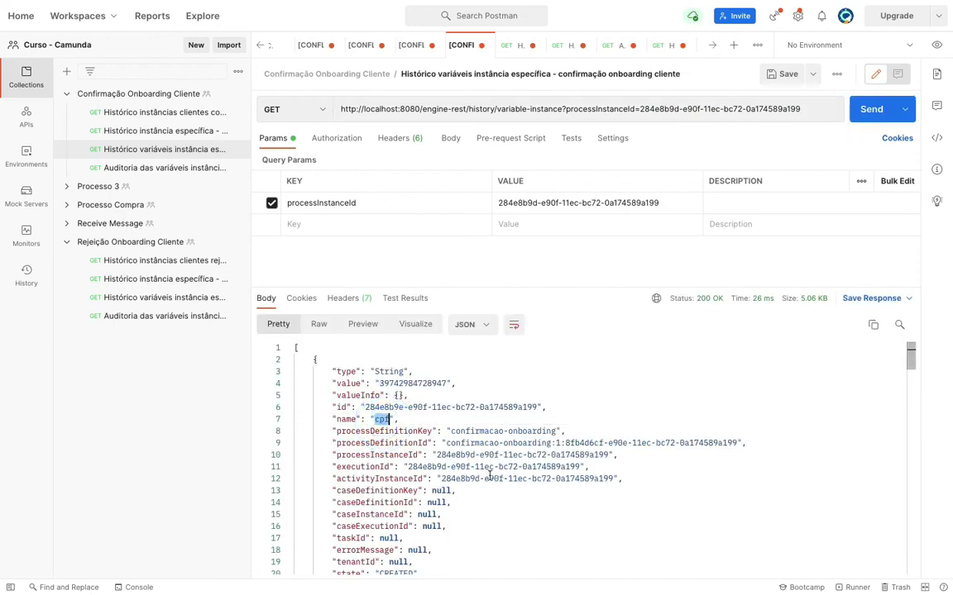
{"action": "double_click", "coordinate": [402, 383]}
{"action": "scroll", "coordinate": [463, 471], "scroll_direction": "down", "scroll_amount": 5}
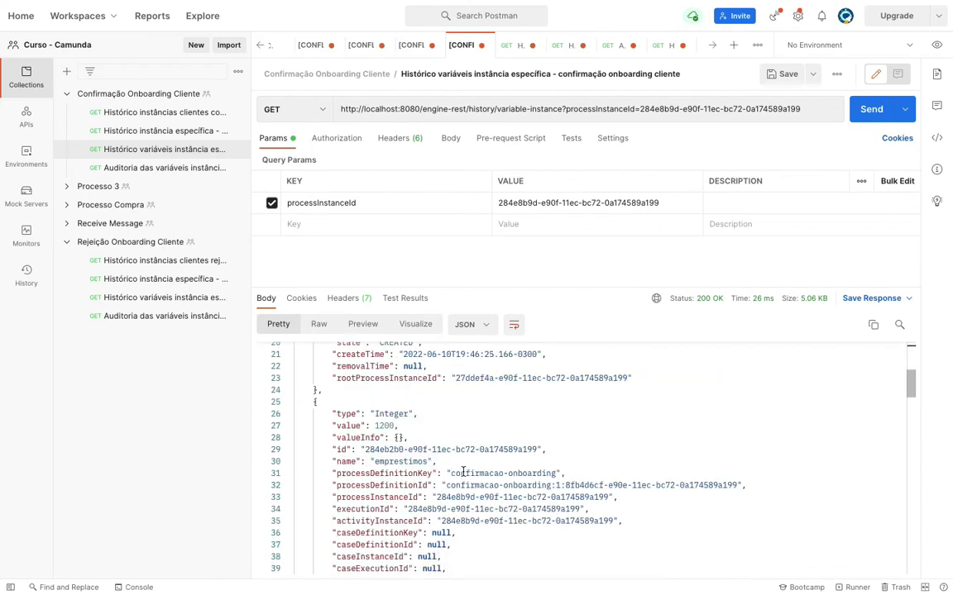
{"action": "double_click", "coordinate": [389, 463]}
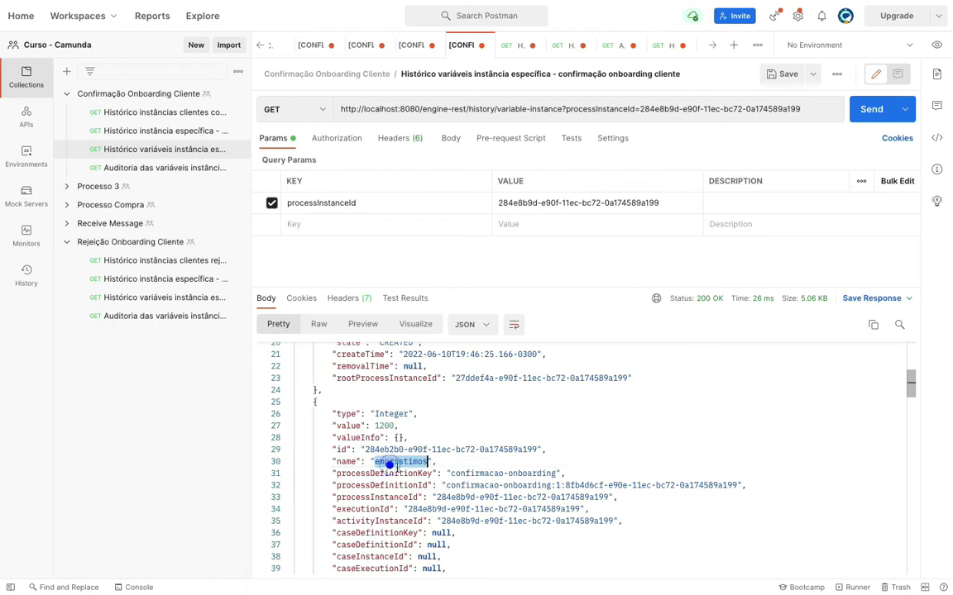
{"action": "double_click", "coordinate": [385, 426]}
{"action": "scroll", "coordinate": [470, 472], "scroll_direction": "down", "scroll_amount": 5}
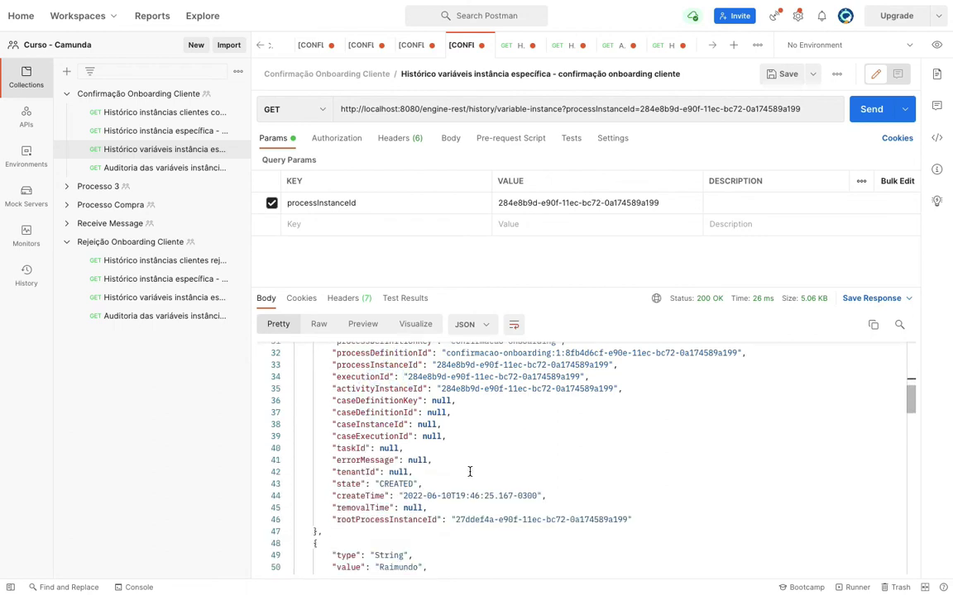
{"action": "scroll", "coordinate": [464, 470], "scroll_direction": "down", "scroll_amount": 2}
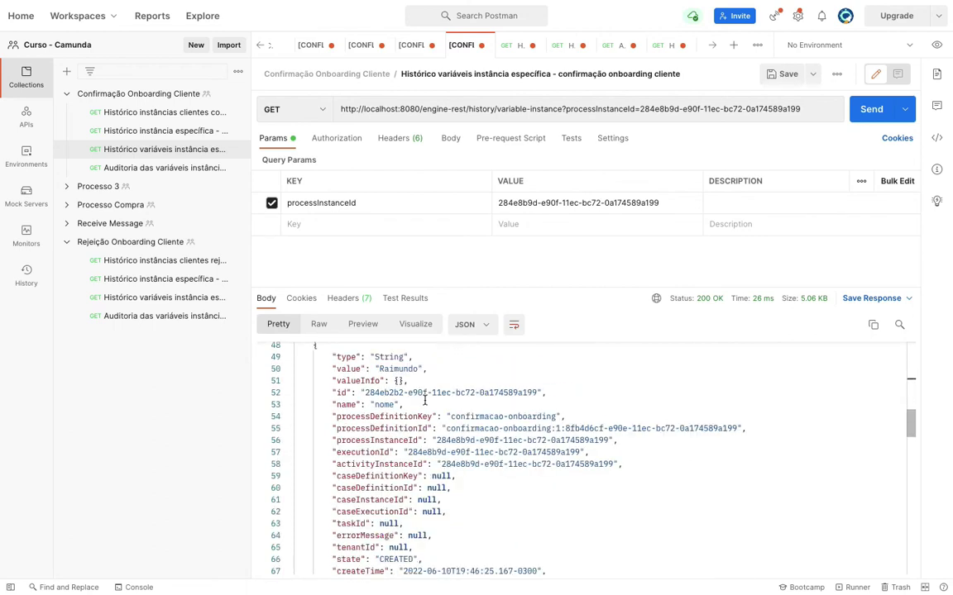
{"action": "left_click", "coordinate": [394, 369]}
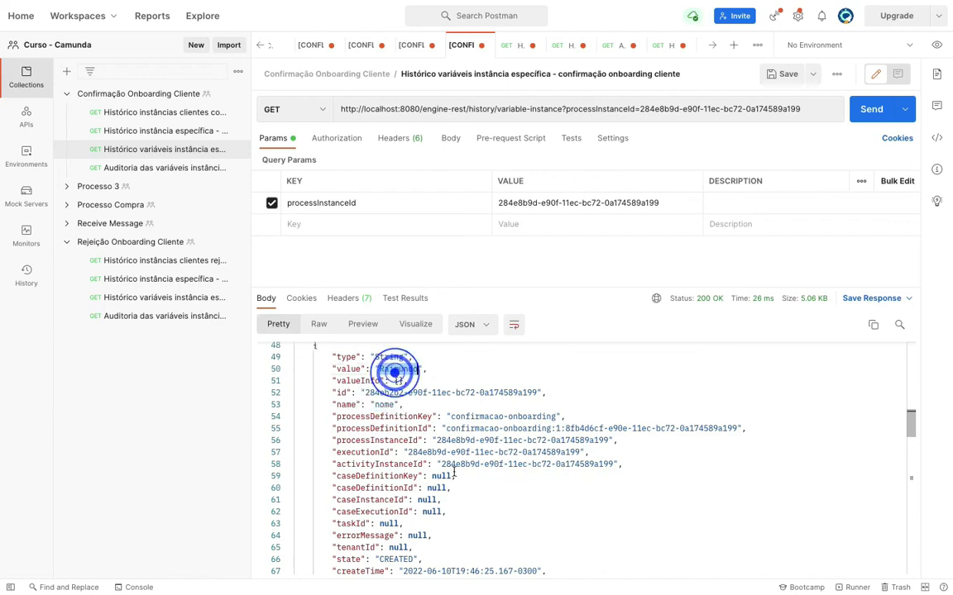
{"action": "scroll", "coordinate": [453, 472], "scroll_direction": "down", "scroll_amount": 4}
{"action": "scroll", "coordinate": [436, 471], "scroll_direction": "up", "scroll_amount": 3}
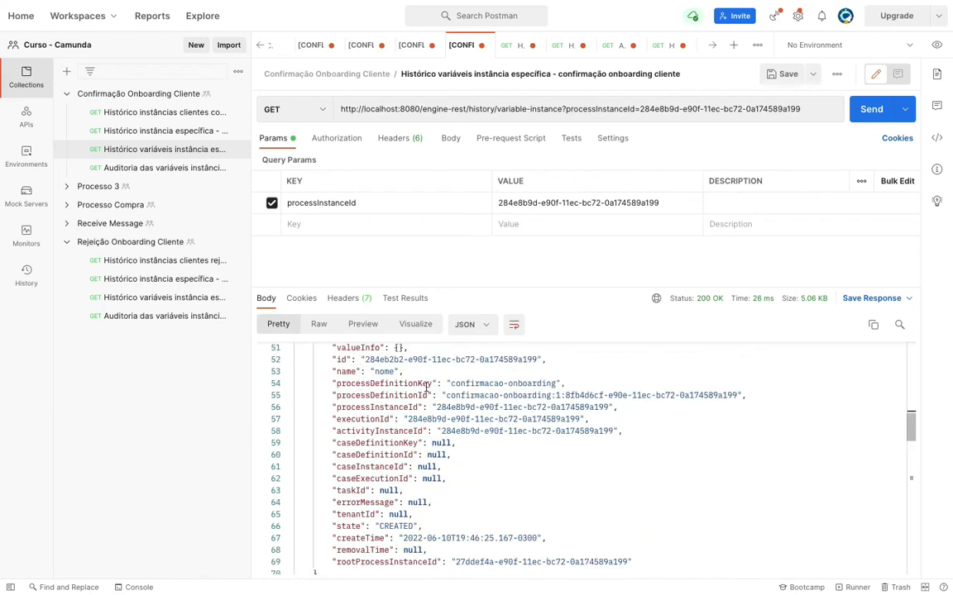
{"action": "scroll", "coordinate": [480, 509], "scroll_direction": "down", "scroll_amount": 4}
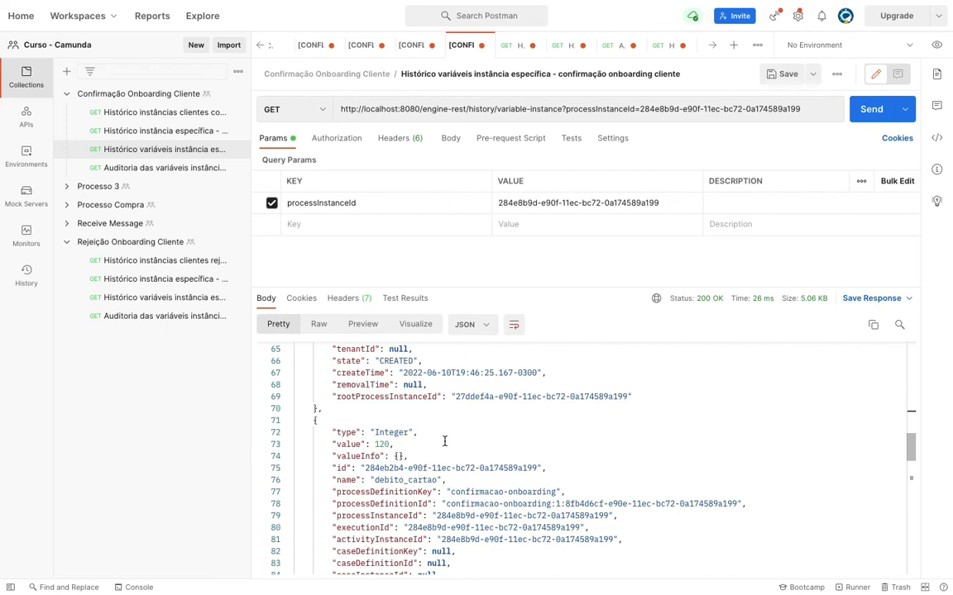
{"action": "scroll", "coordinate": [467, 460], "scroll_direction": "down", "scroll_amount": 3}
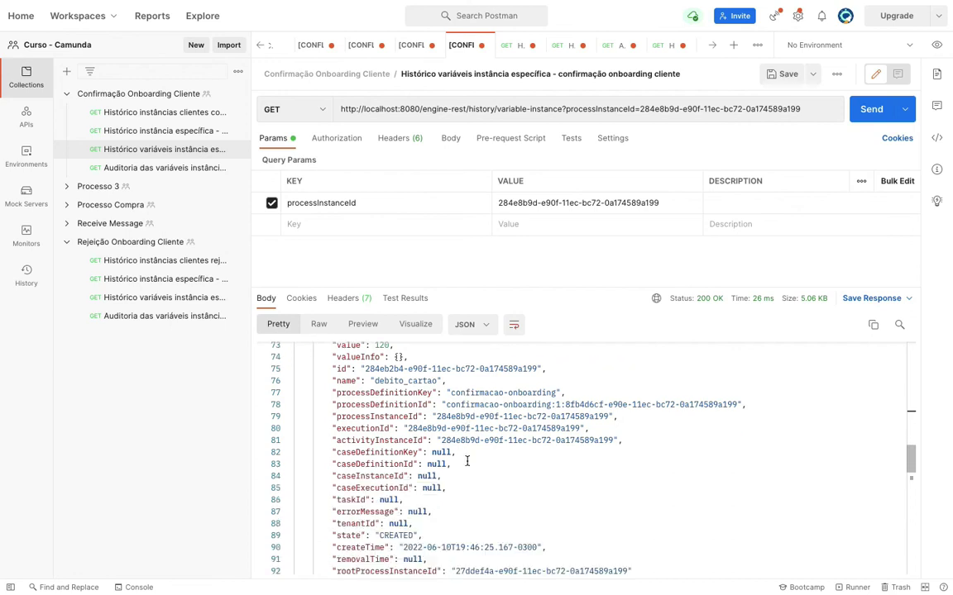
{"action": "scroll", "coordinate": [467, 461], "scroll_direction": "up", "scroll_amount": 2}
{"action": "double_click", "coordinate": [389, 446]}
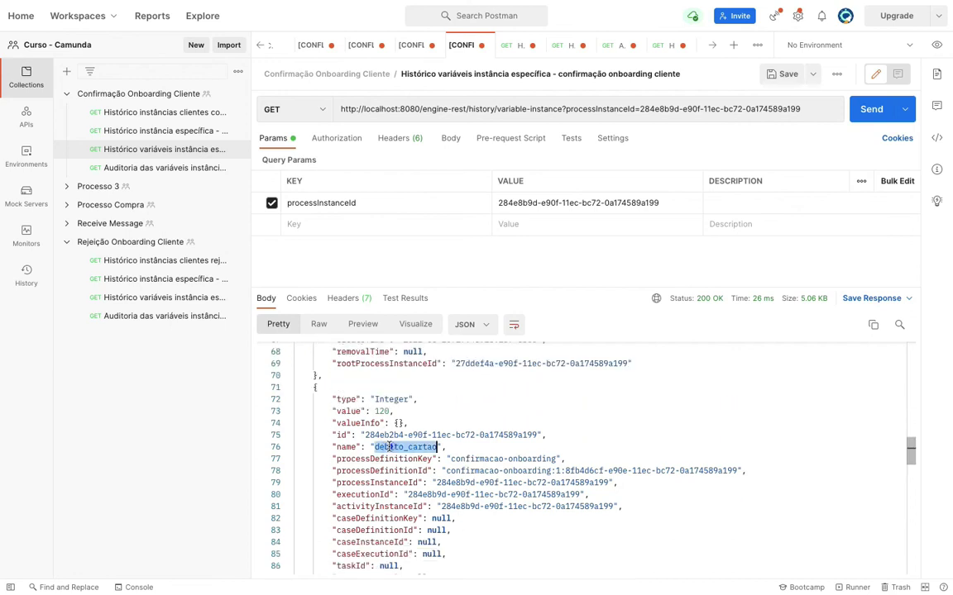
{"action": "double_click", "coordinate": [383, 412]}
{"action": "scroll", "coordinate": [514, 490], "scroll_direction": "down", "scroll_amount": 1}
{"action": "scroll", "coordinate": [483, 509], "scroll_direction": "down", "scroll_amount": 8}
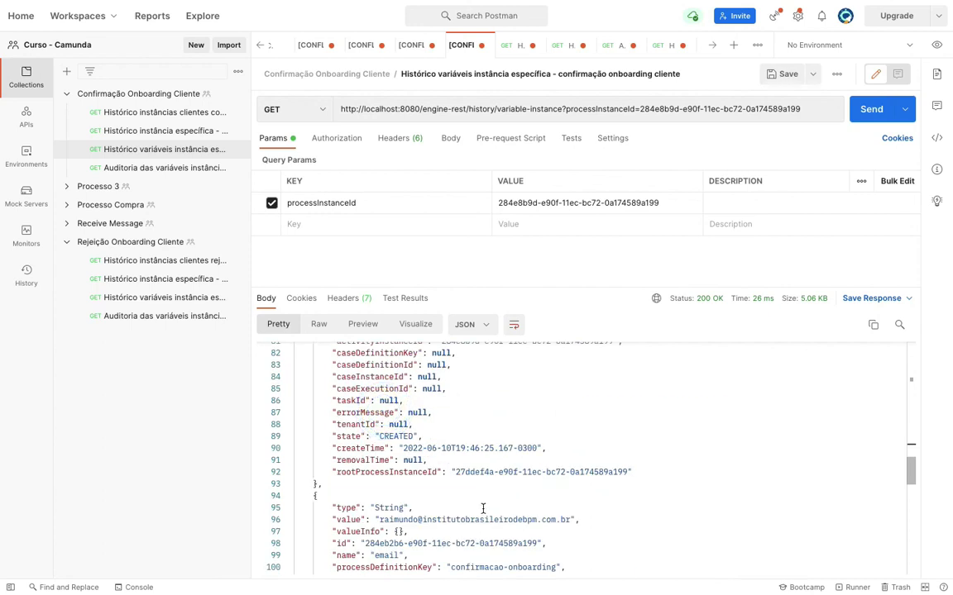
{"action": "scroll", "coordinate": [481, 510], "scroll_direction": "down", "scroll_amount": 1}
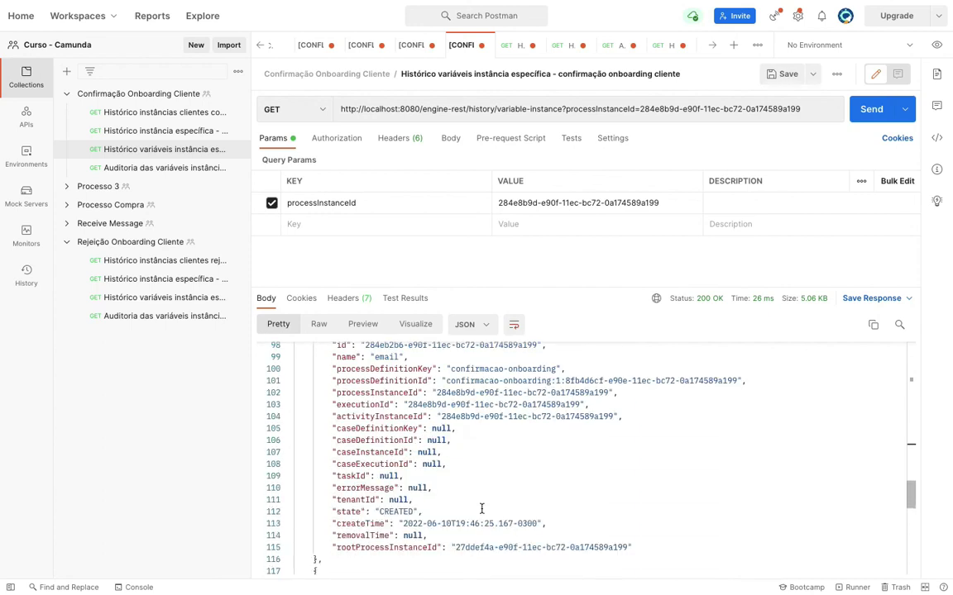
{"action": "scroll", "coordinate": [482, 508], "scroll_direction": "up", "scroll_amount": 2}
{"action": "scroll", "coordinate": [481, 508], "scroll_direction": "down", "scroll_amount": 1}
{"action": "scroll", "coordinate": [482, 508], "scroll_direction": "up", "scroll_amount": 1}
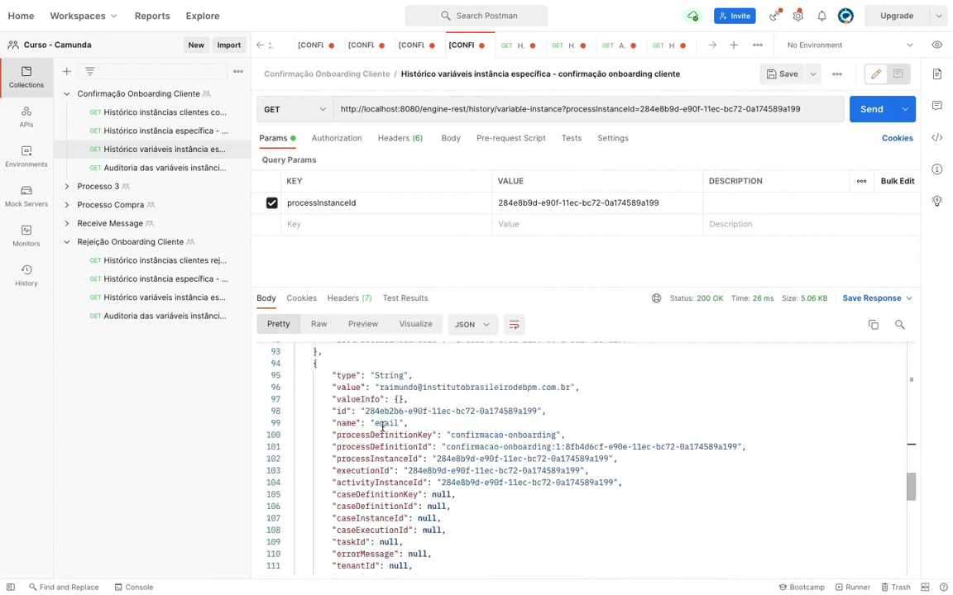
{"action": "double_click", "coordinate": [383, 423]}
{"action": "double_click", "coordinate": [398, 387]}
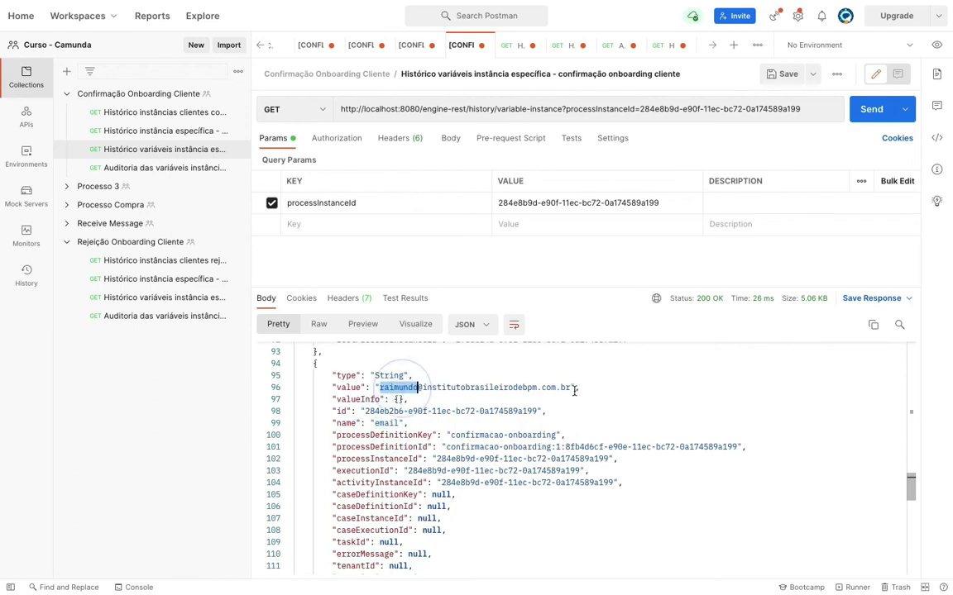
{"action": "left_click_drag", "start_coordinate": [576, 387], "coordinate": [379, 388]}
{"action": "scroll", "coordinate": [456, 513], "scroll_direction": "down", "scroll_amount": 5}
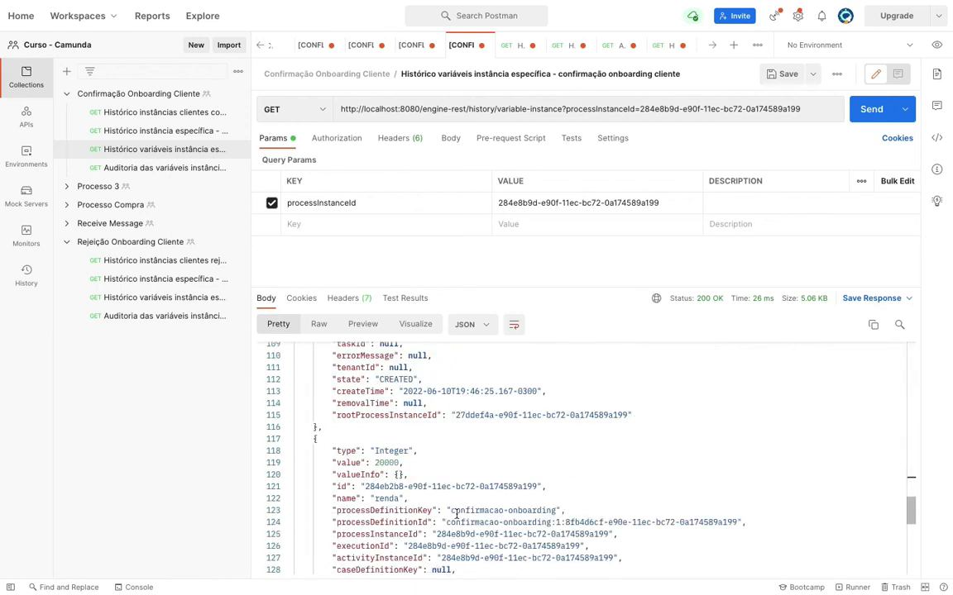
{"action": "scroll", "coordinate": [389, 457], "scroll_direction": "down", "scroll_amount": 4}
{"action": "scroll", "coordinate": [414, 487], "scroll_direction": "up", "scroll_amount": 2}
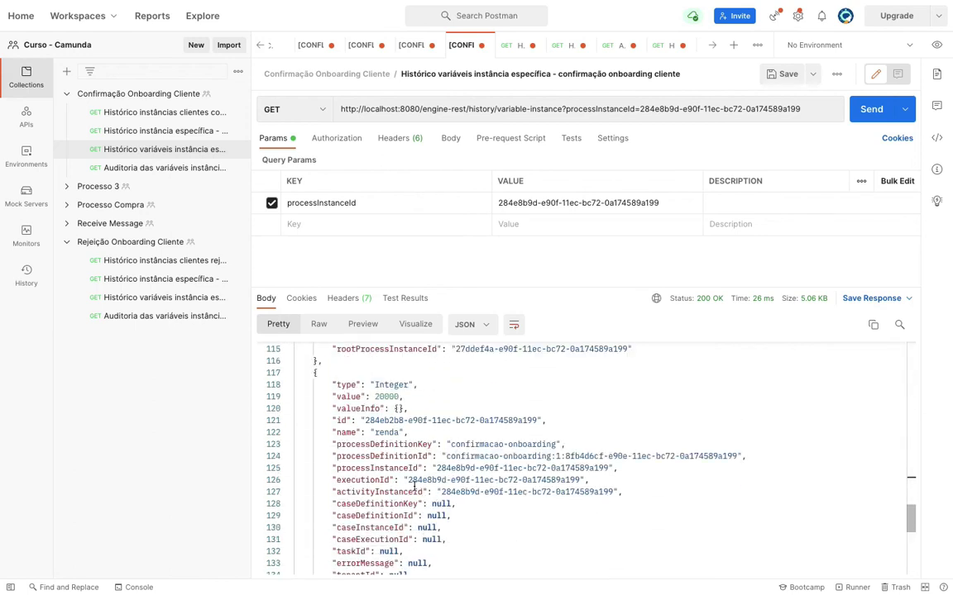
{"action": "double_click", "coordinate": [386, 396]}
{"action": "scroll", "coordinate": [438, 525], "scroll_direction": "down", "scroll_amount": 5}
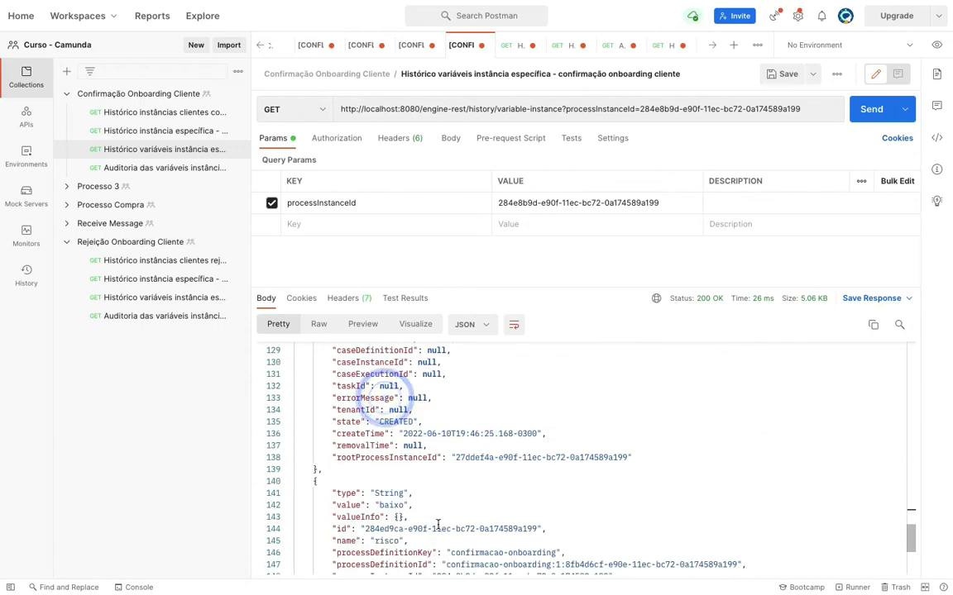
{"action": "scroll", "coordinate": [438, 526], "scroll_direction": "down", "scroll_amount": 2}
{"action": "scroll", "coordinate": [390, 445], "scroll_direction": "down", "scroll_amount": 2}
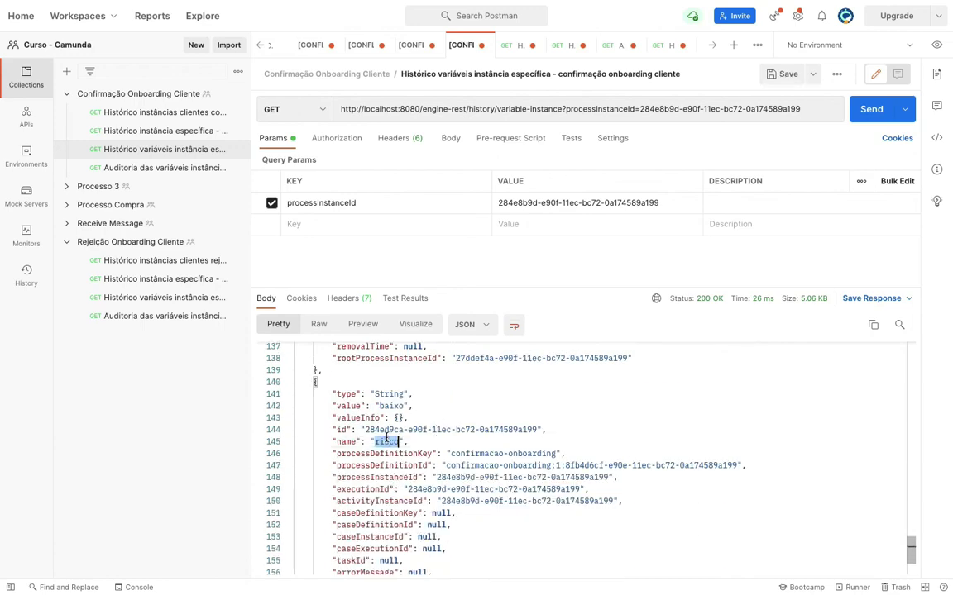
{"action": "scroll", "coordinate": [613, 517], "scroll_direction": "down", "scroll_amount": 2}
{"action": "double_click", "coordinate": [388, 406]}
{"action": "scroll", "coordinate": [489, 474], "scroll_direction": "down", "scroll_amount": 3}
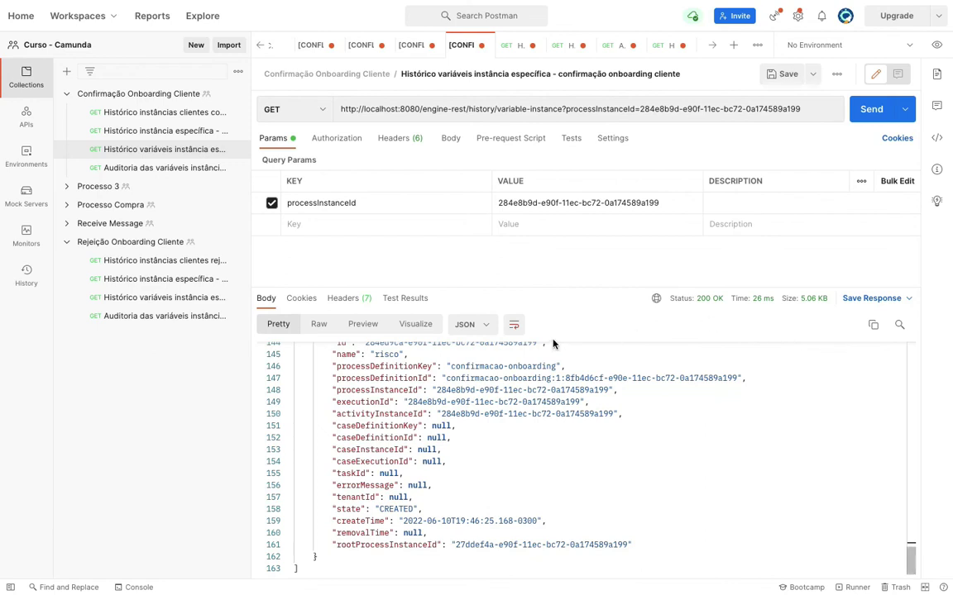
- Return to Camunda Tasklist in the browser, now showing All Tasks (0)
{"action": "key", "text": "super+Tab"}
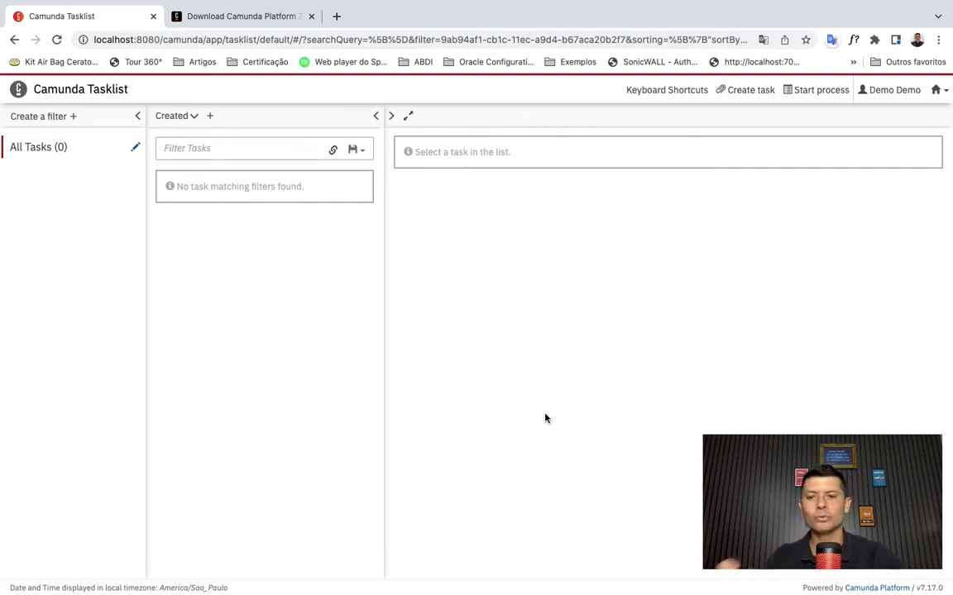
{"action": "key", "text": "super+Tab"}
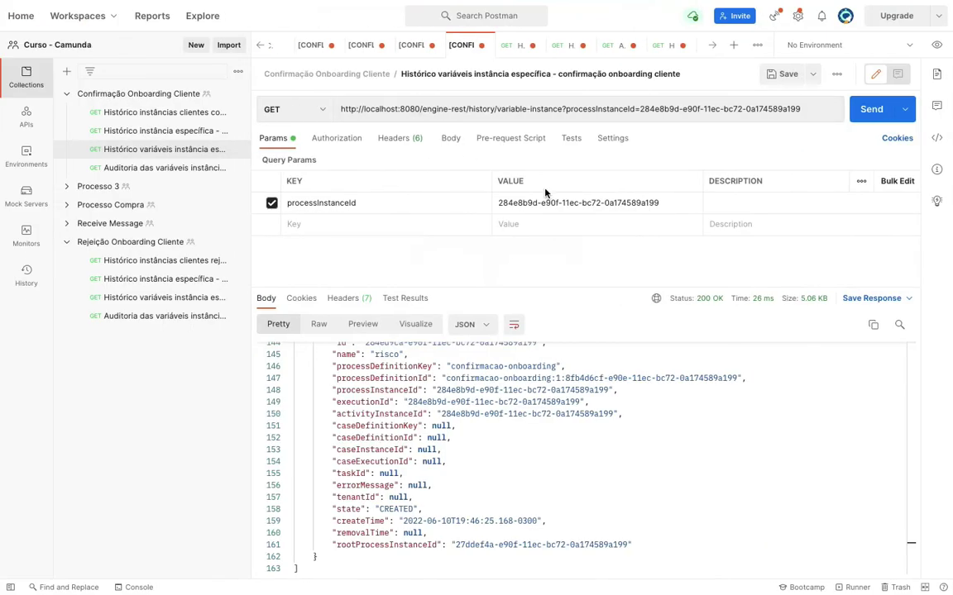
{"action": "key", "text": "super+Tab"}
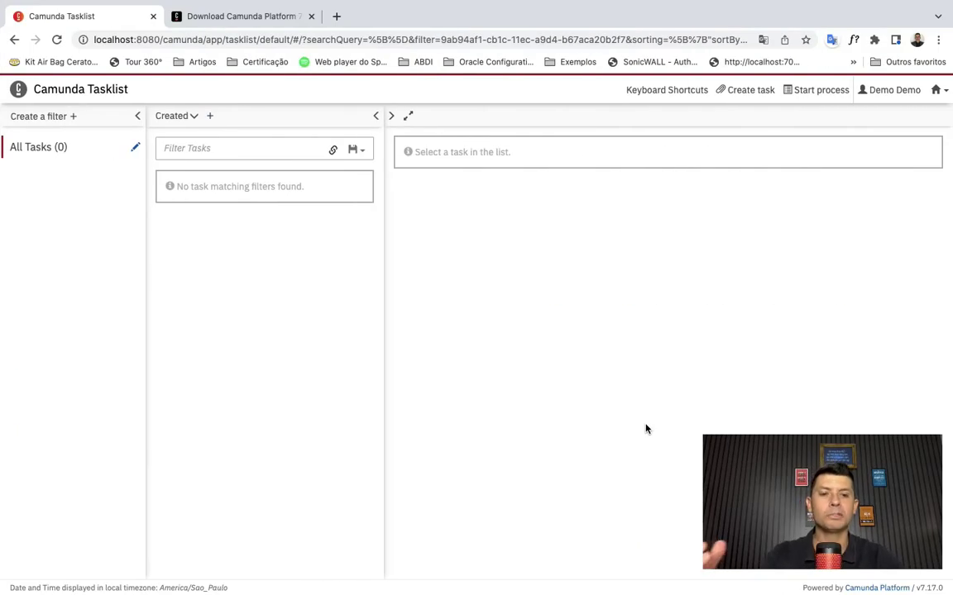